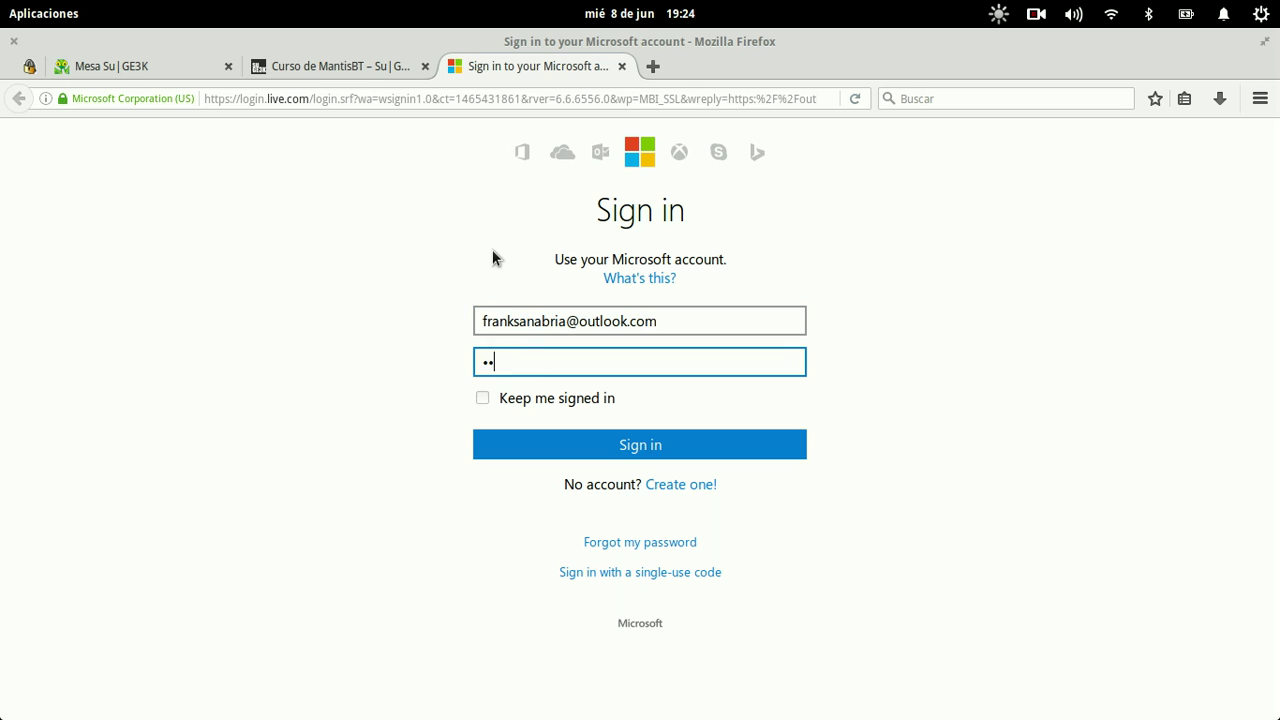
Step: Enter the Microsoft account password and submit it to reach the Outlook.com inbox
type("•••••••")
key("Return")
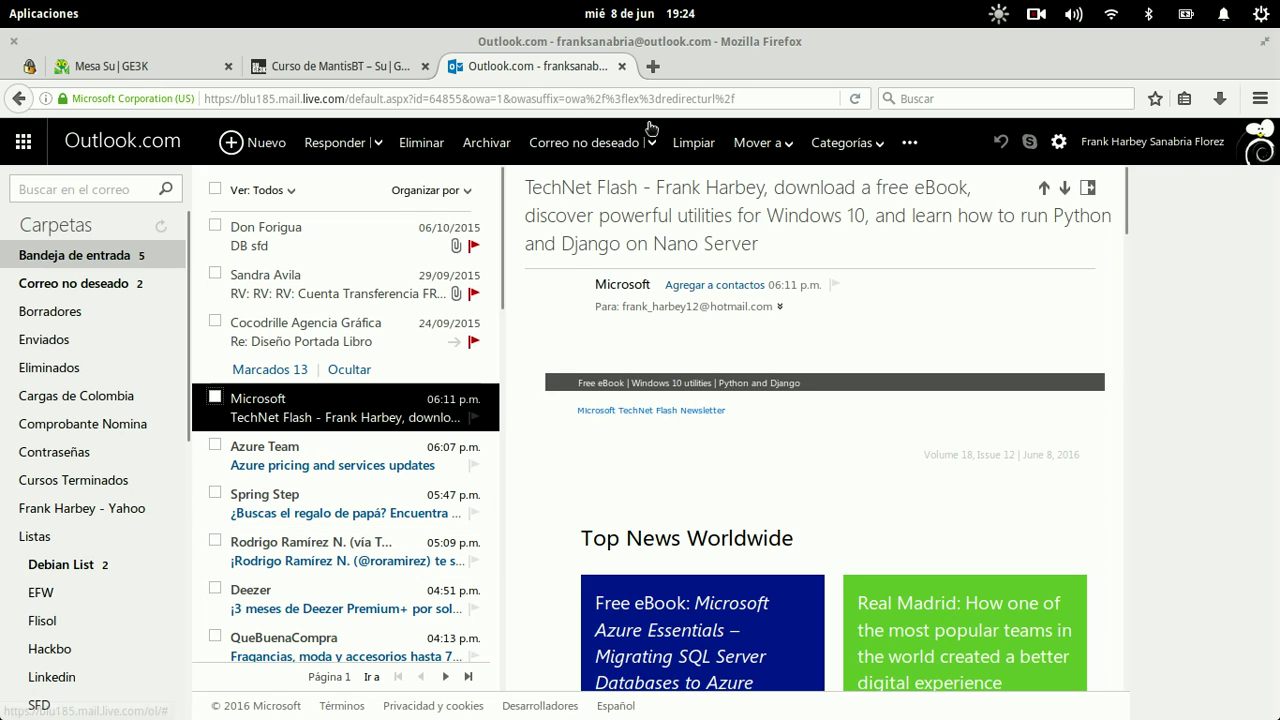
Step: Sign out of the current Microsoft account and go to outlook.com
left_click(1168, 152)
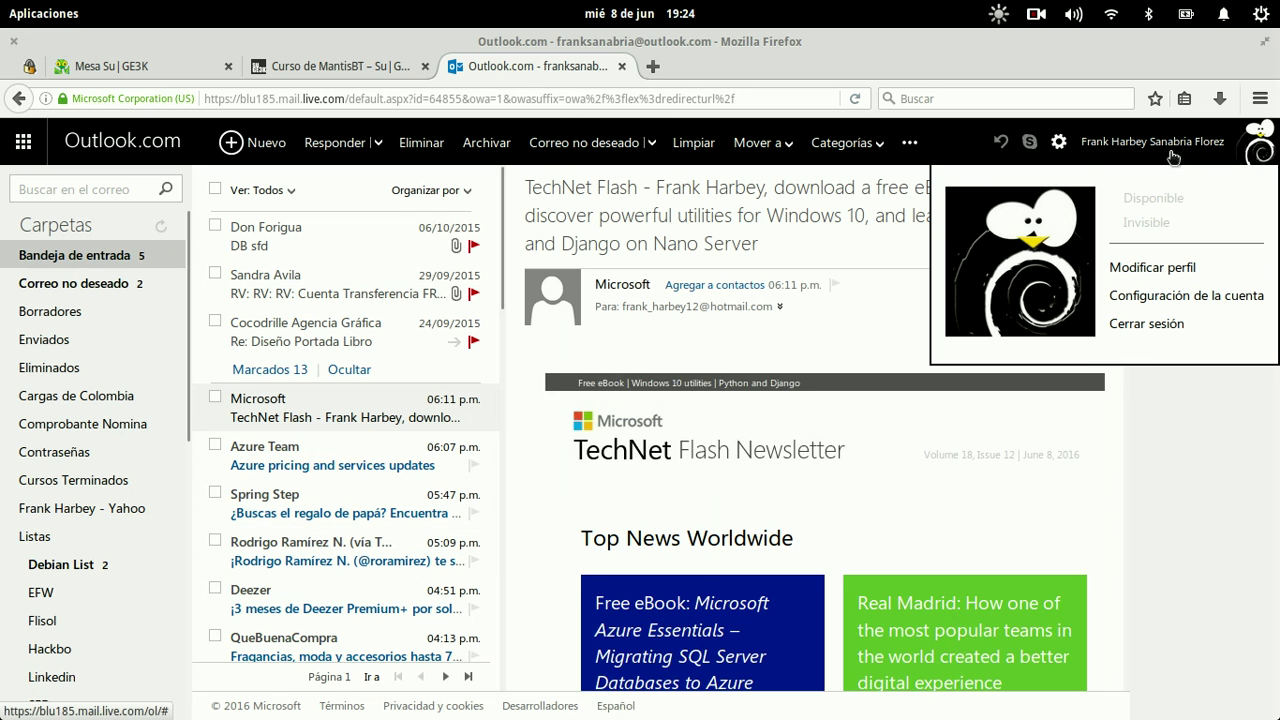
left_click(1163, 324)
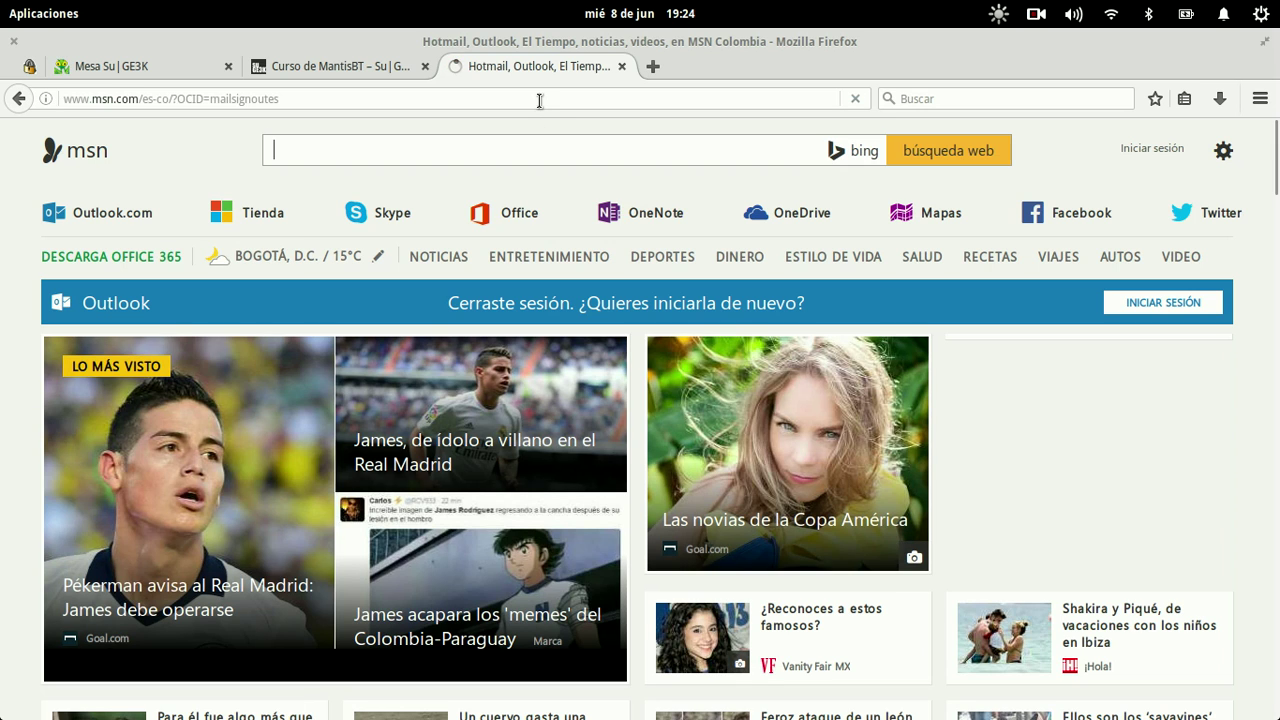
left_click(539, 99)
key("ctrl+a")
type("outl")
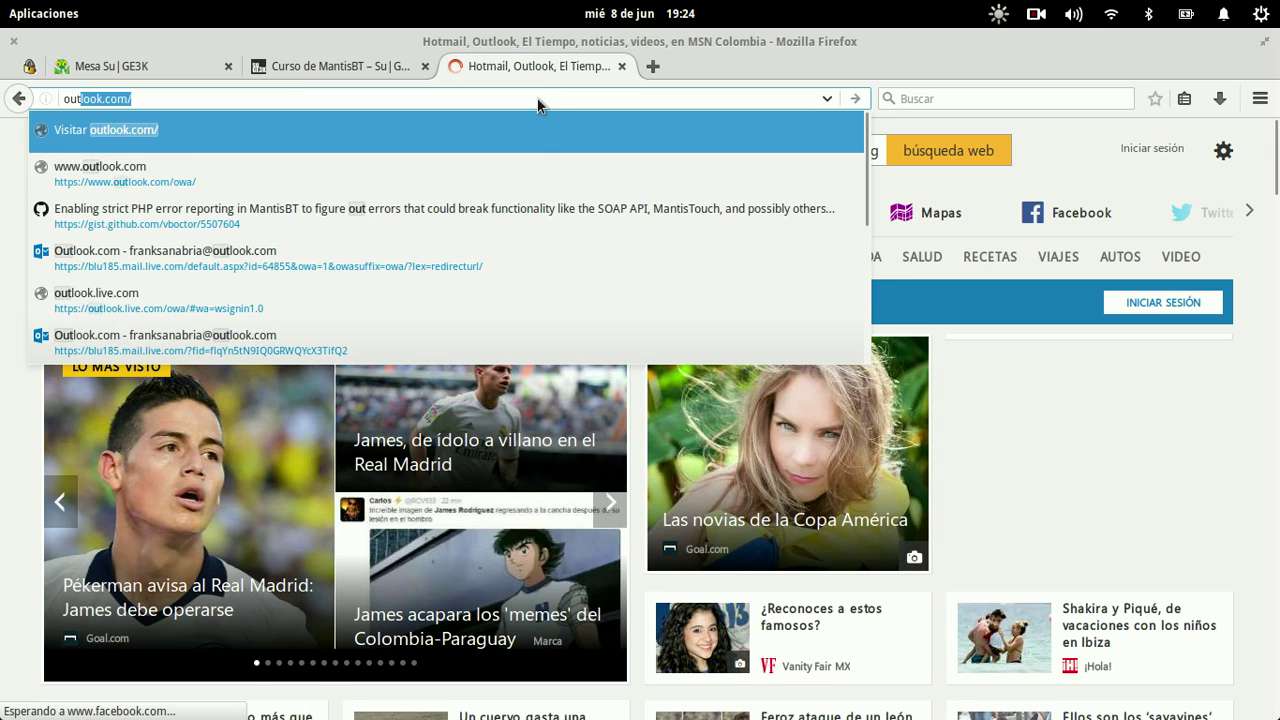
key("Return")
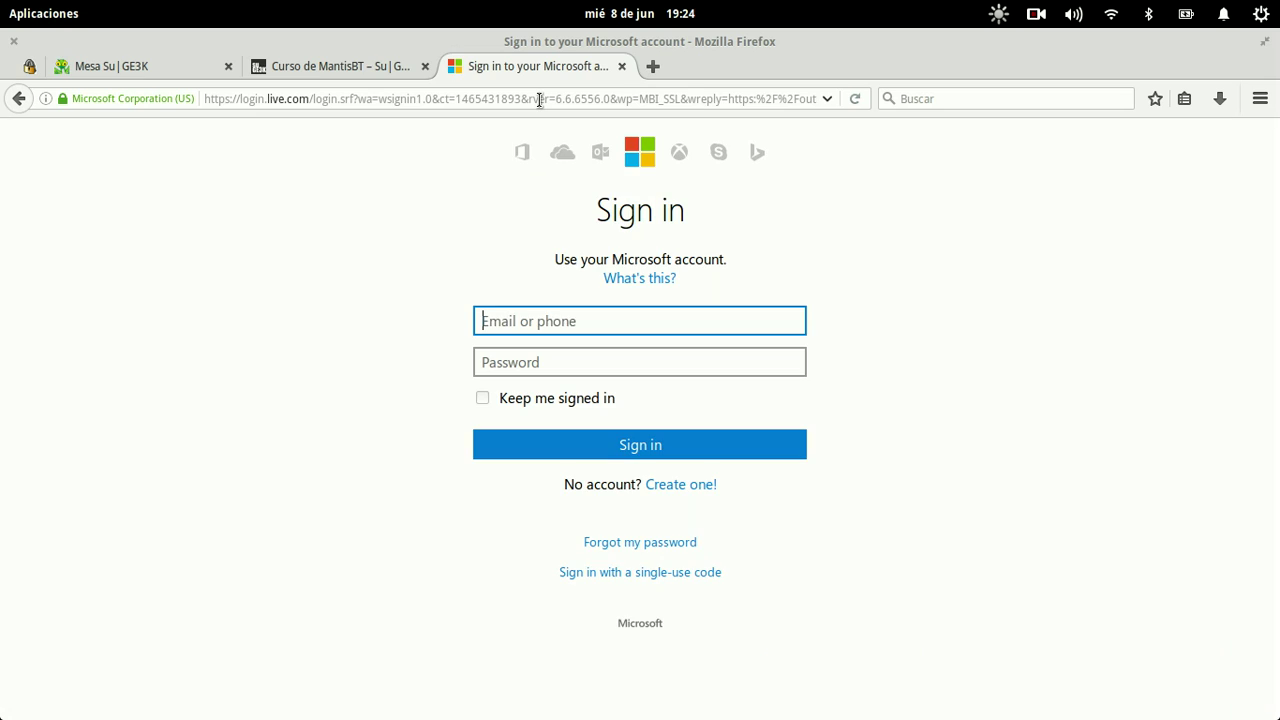
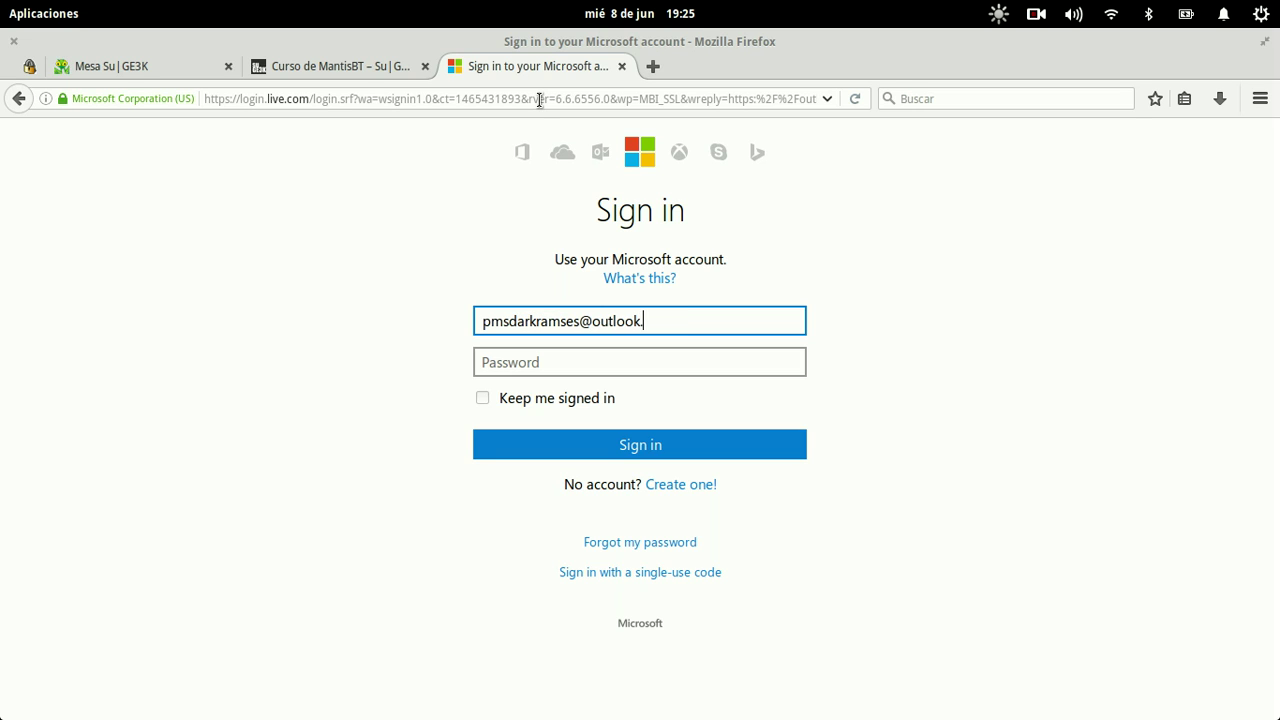
Step: Sign in with the other account's hotmail address and its password
key("Tab")
key("shift+Tab")
key("BackSpace")
key("BackSpace")
key("BackSpace")
type("hotmail.com")
key("Tab")
type("•")
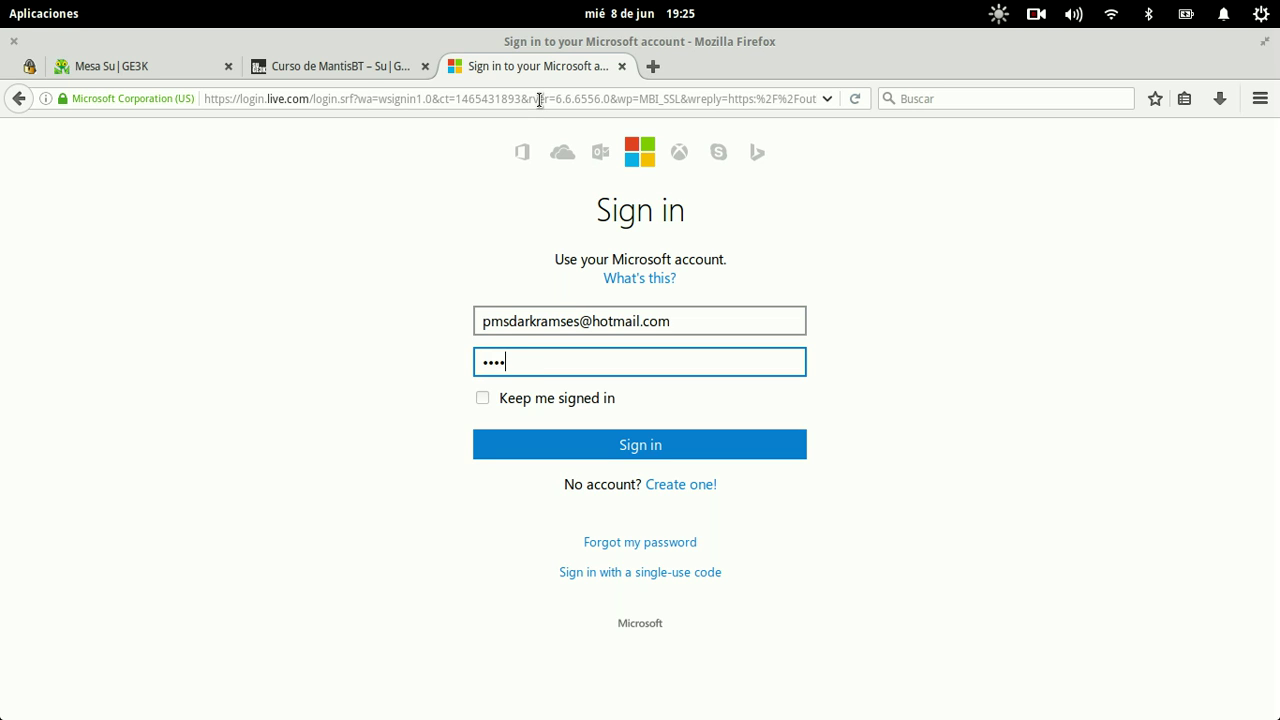
key("Return")
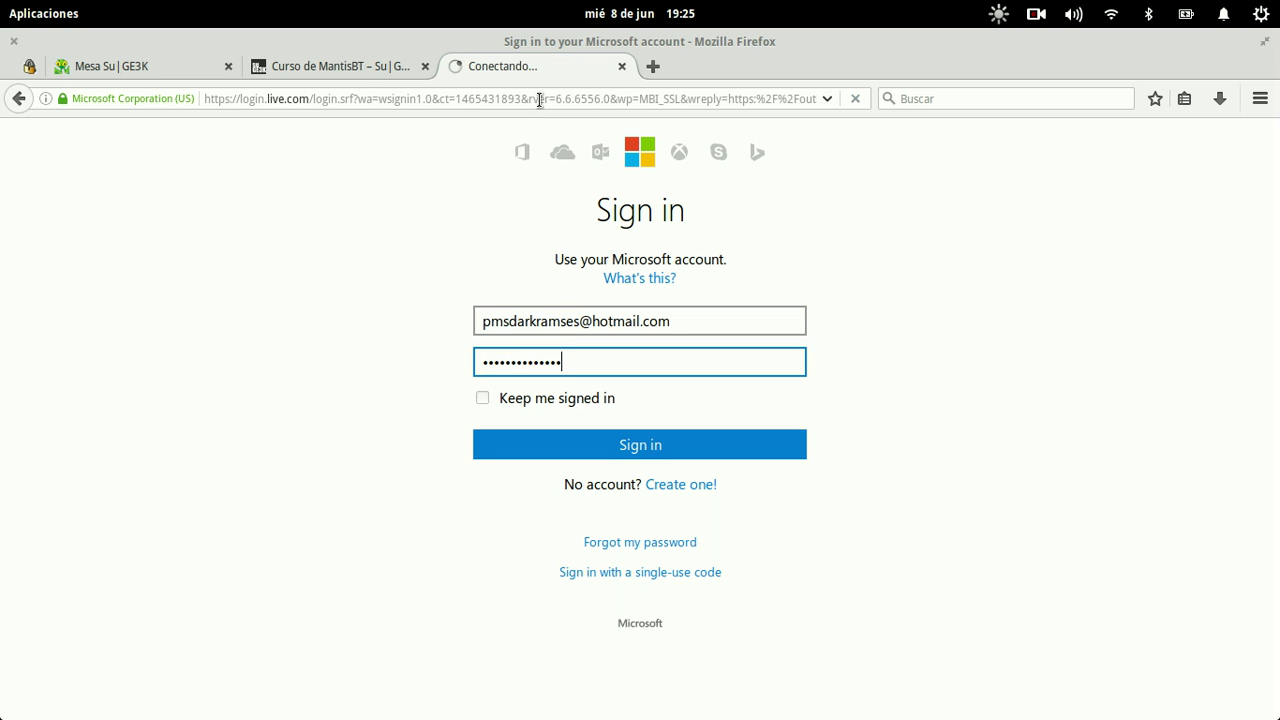
Step: Glance at the MantisBT course page, then return to the Outlook.com mailbox
key("ctrl+Page_Up")
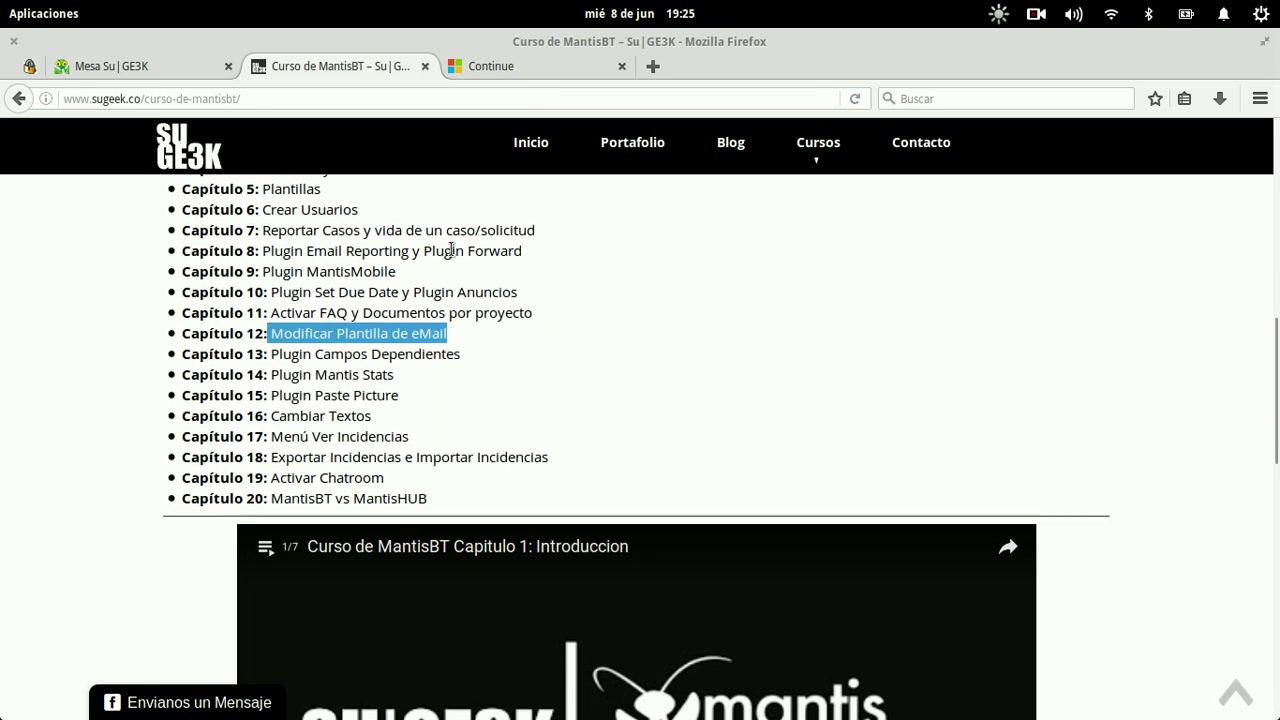
scroll(452, 249, "up", 3)
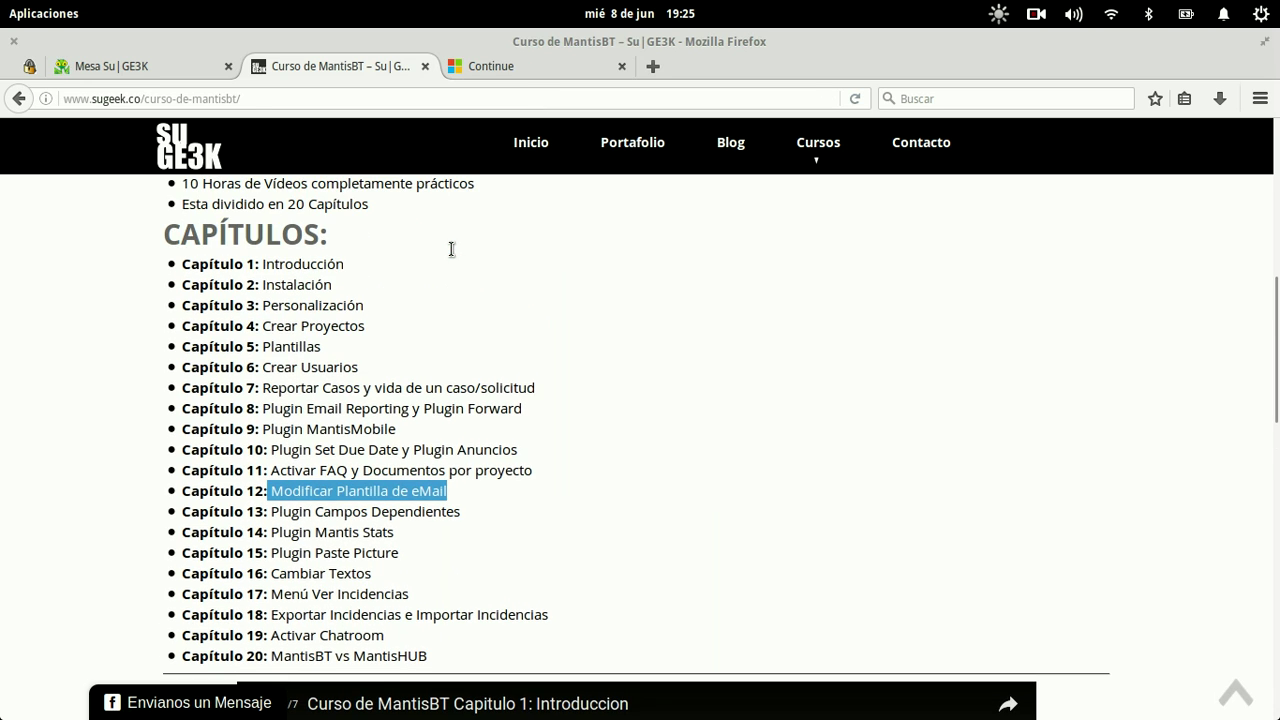
left_click(535, 73)
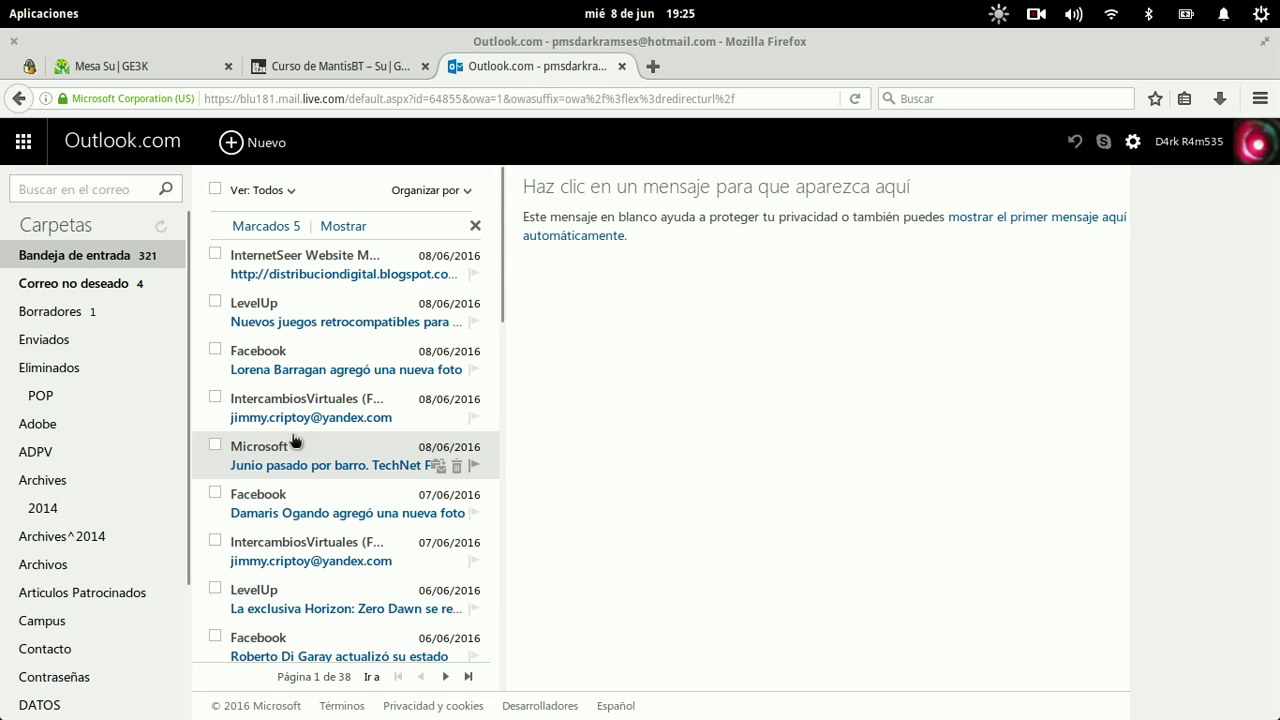
Step: Search the mailbox for 'suge3k', correcting the initial 'sugeek' typo
scroll(294, 441, "down", 5)
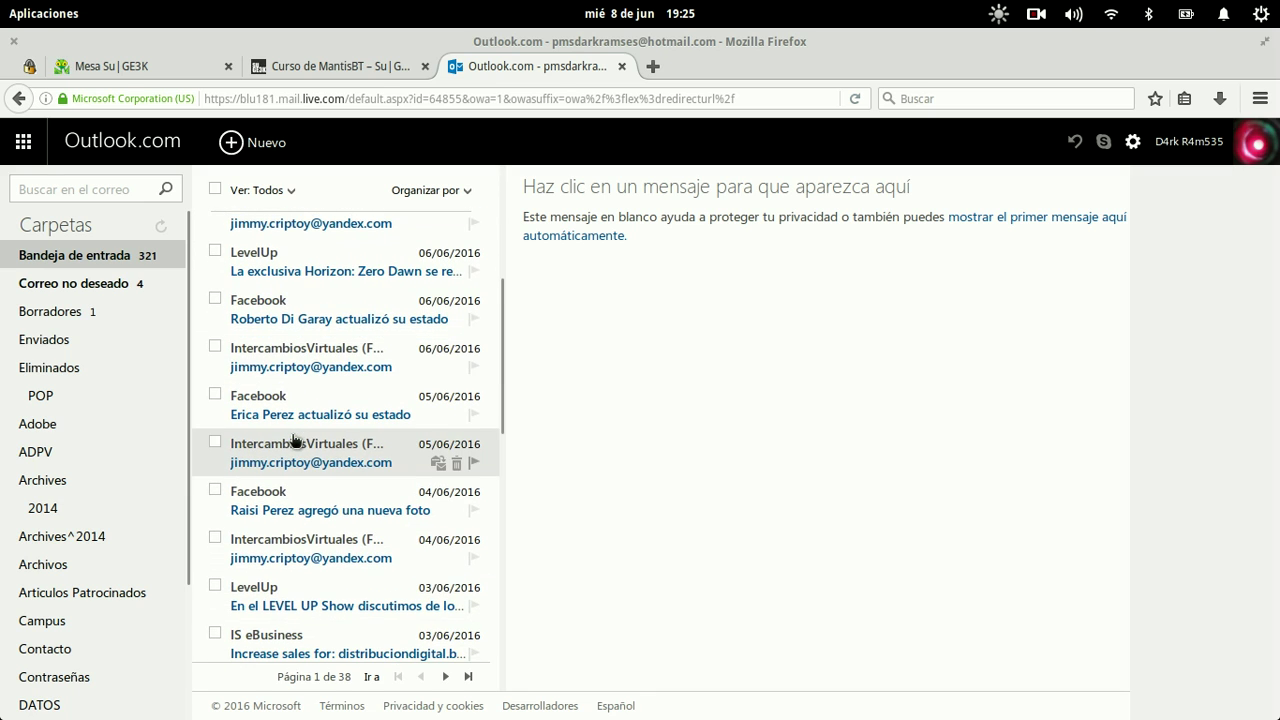
scroll(294, 441, "down", 2)
scroll(294, 441, "down", 8)
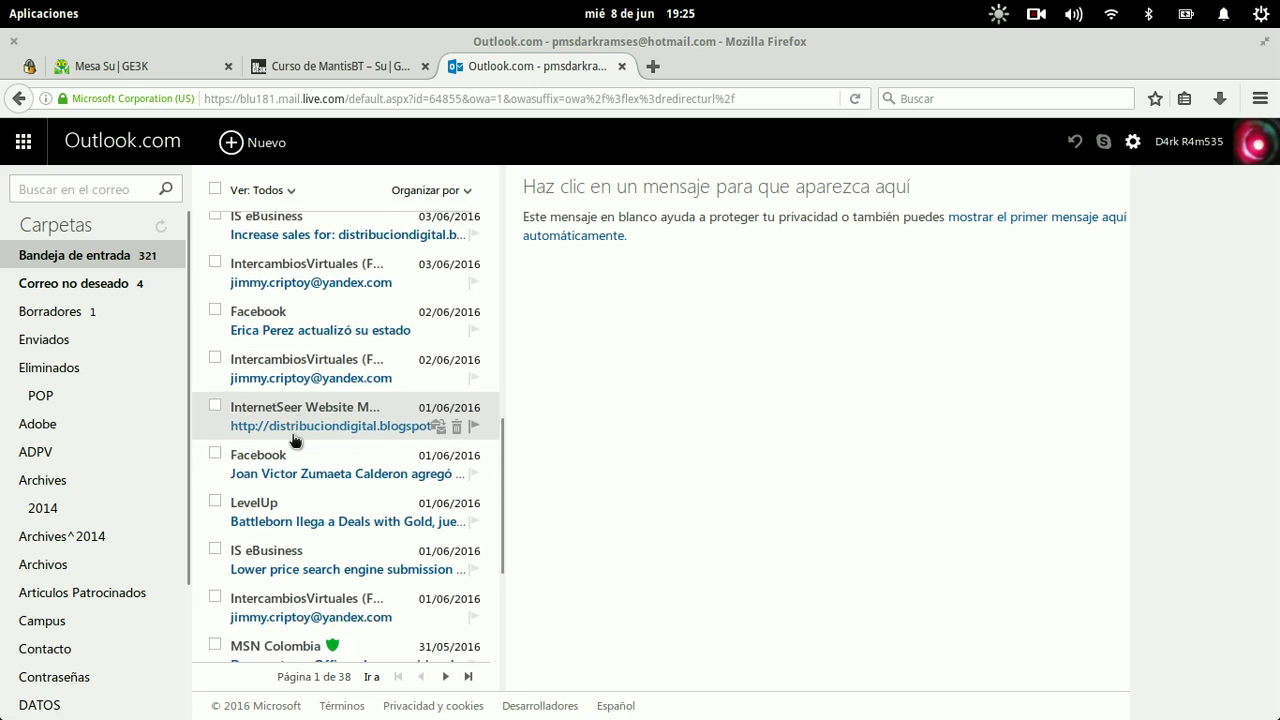
left_click(78, 190)
type("sugeek")
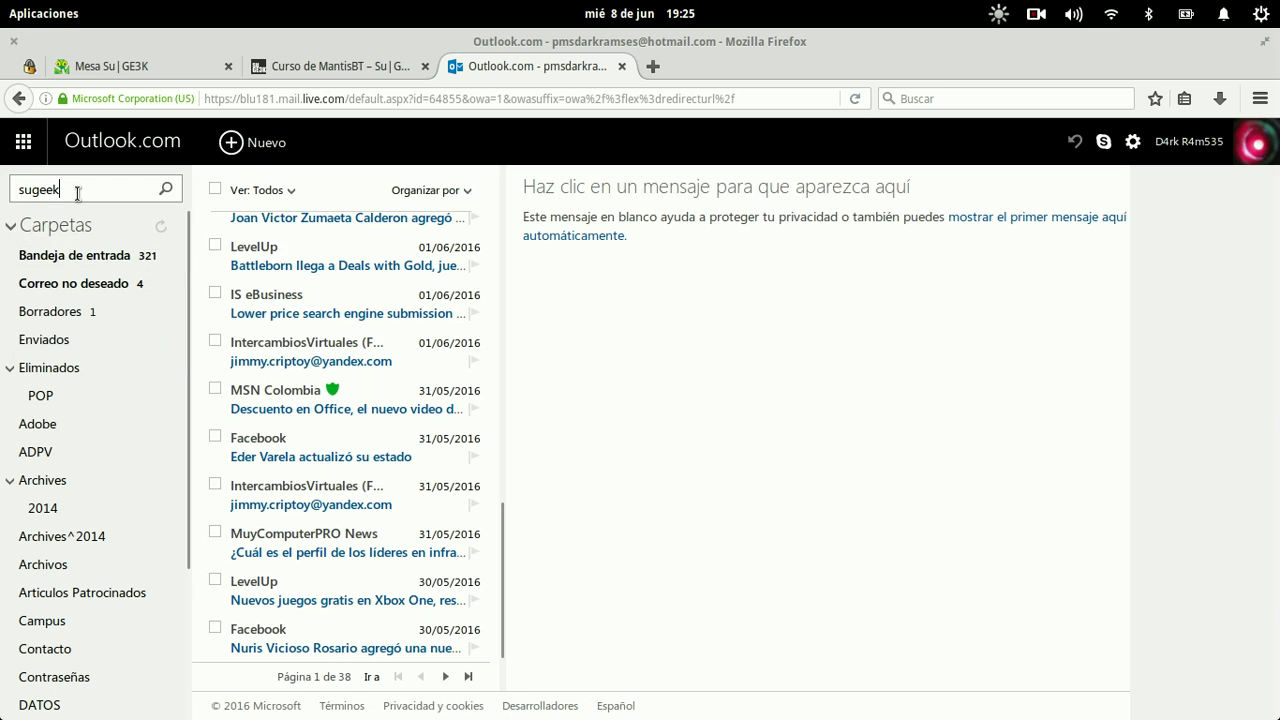
key("Return")
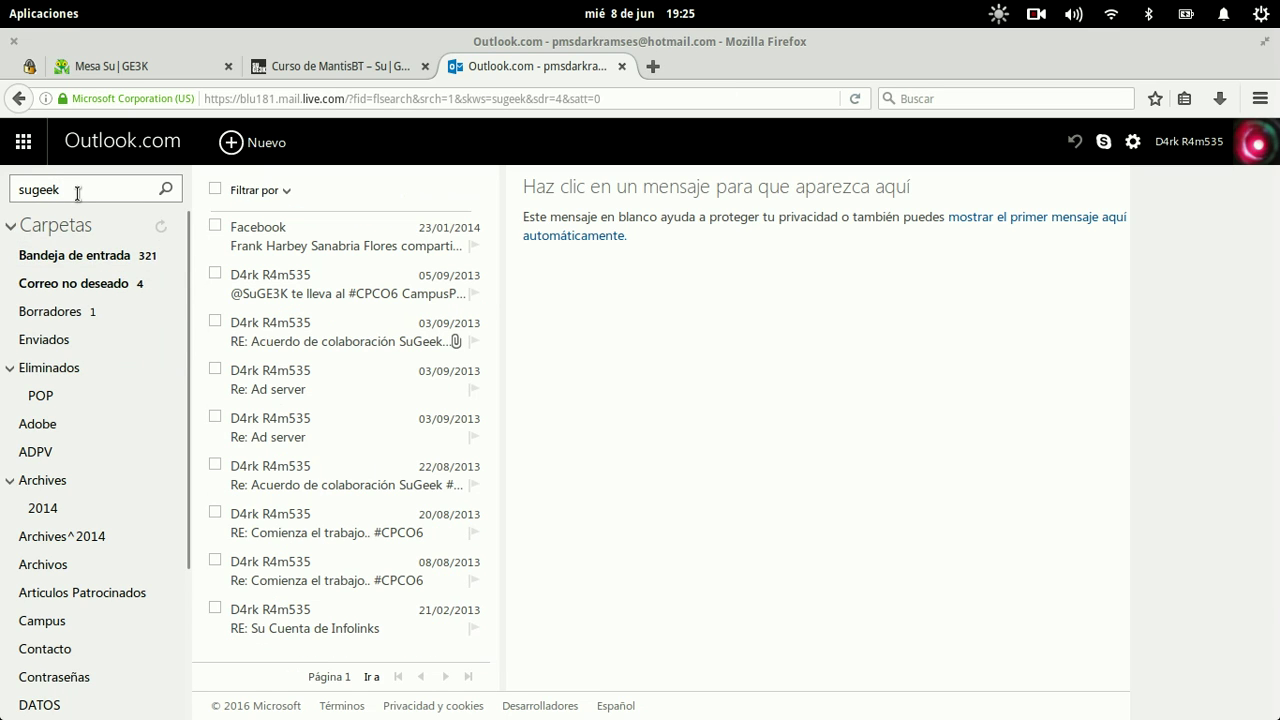
key("BackSpace")
key("BackSpace")
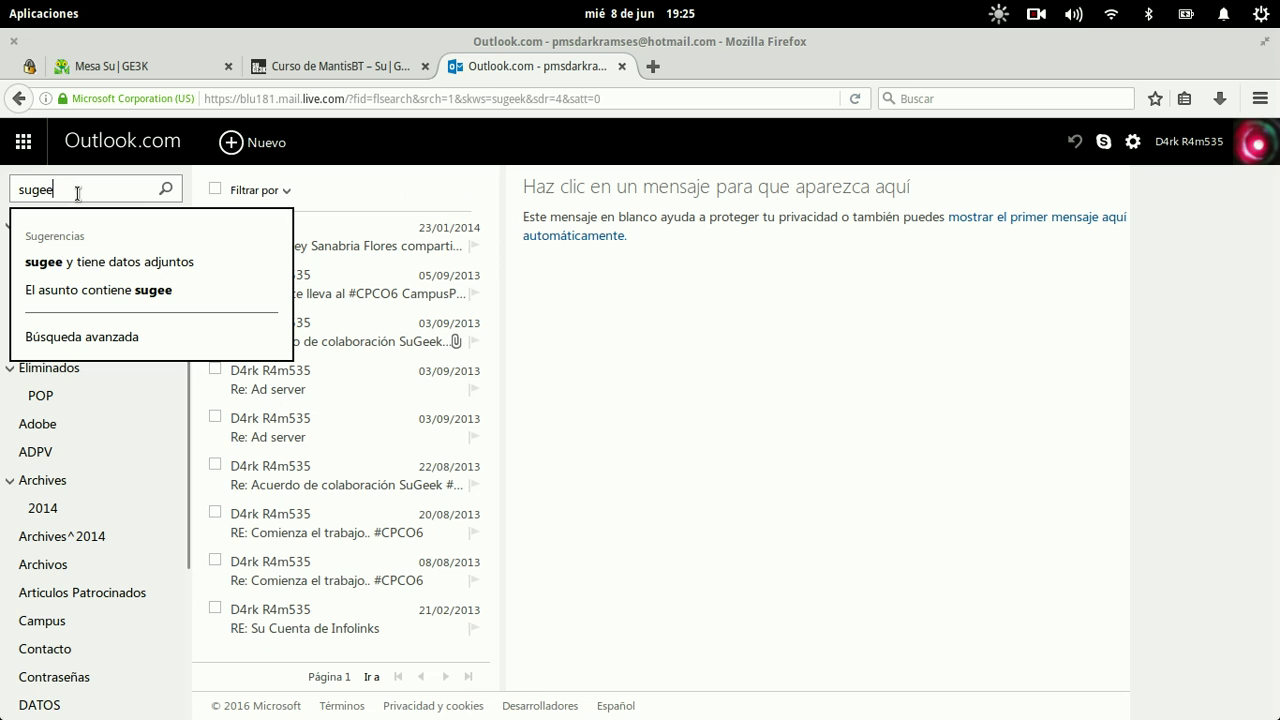
type("3k")
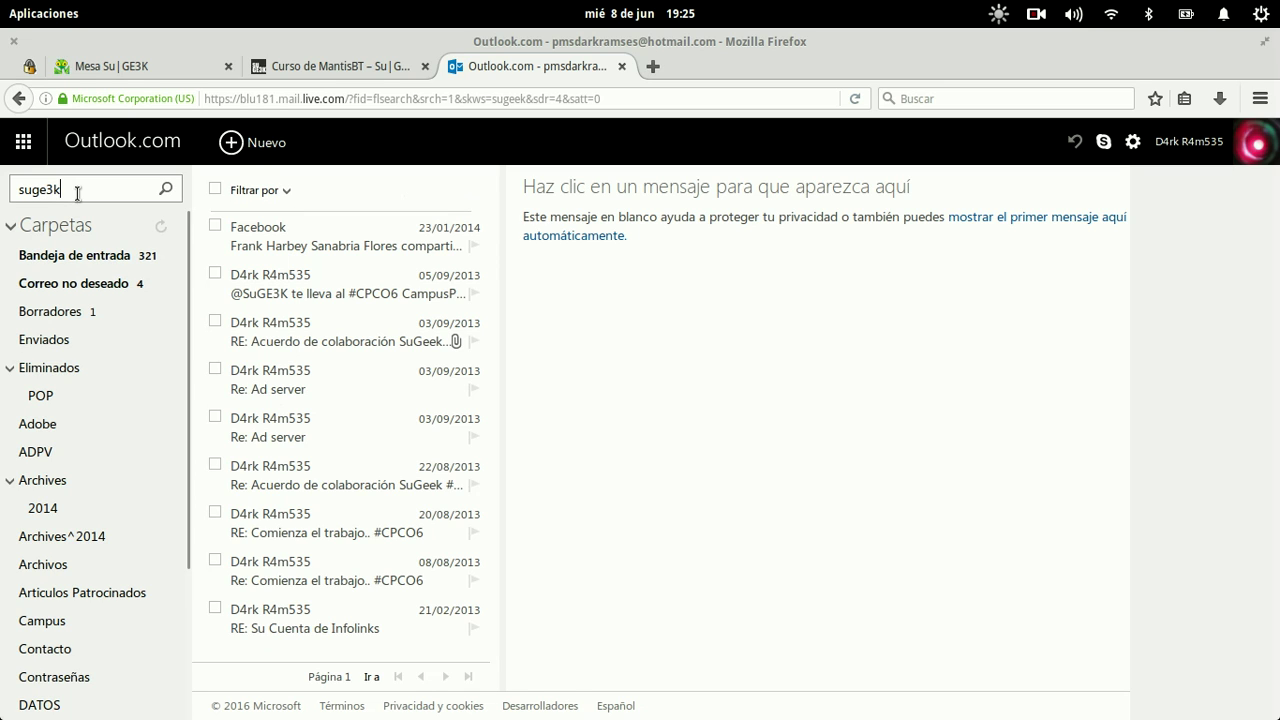
key("Return")
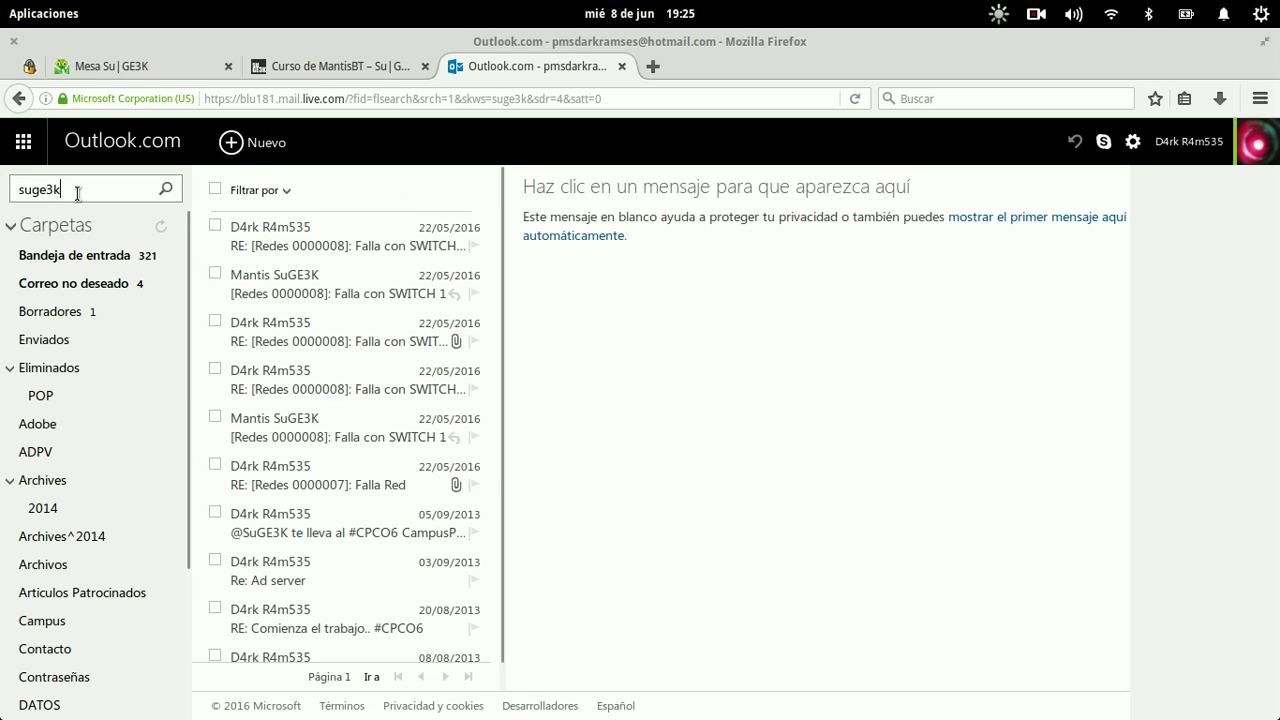
Step: Read the [Redes 0000008] Falla con SWITCH 1 notification from Mantis
left_click(345, 243)
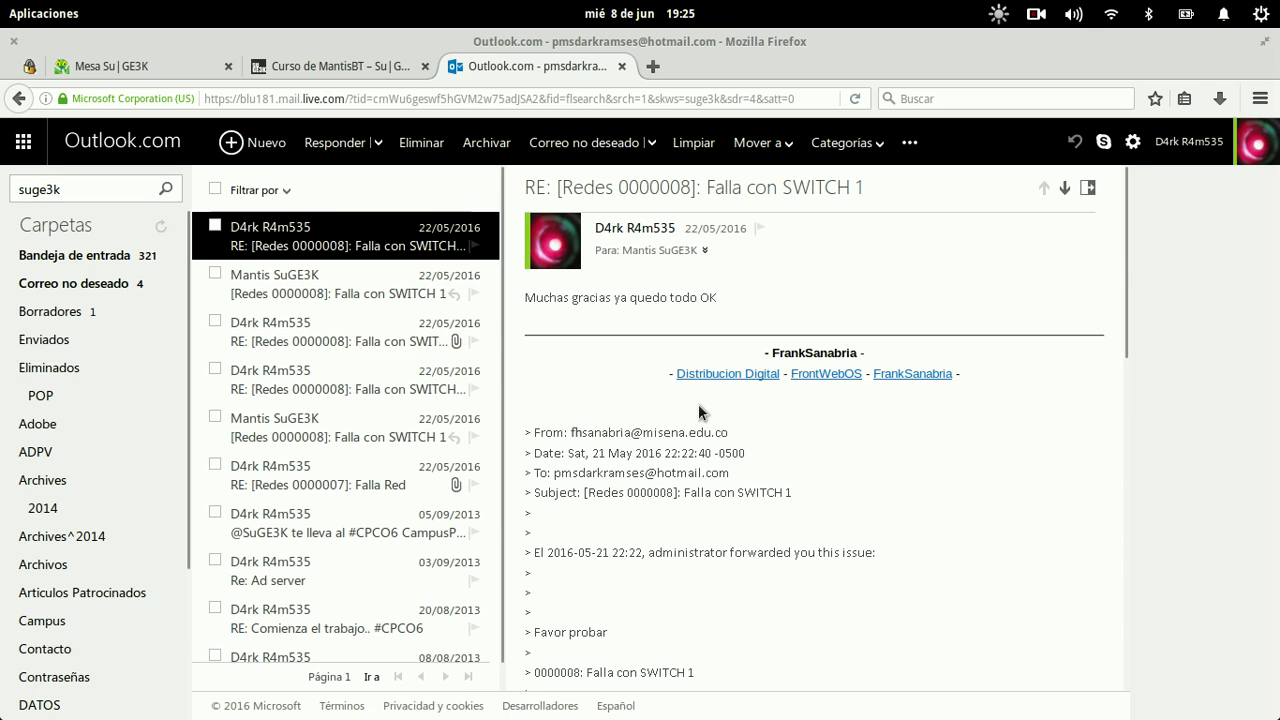
scroll(698, 404, "down", 2)
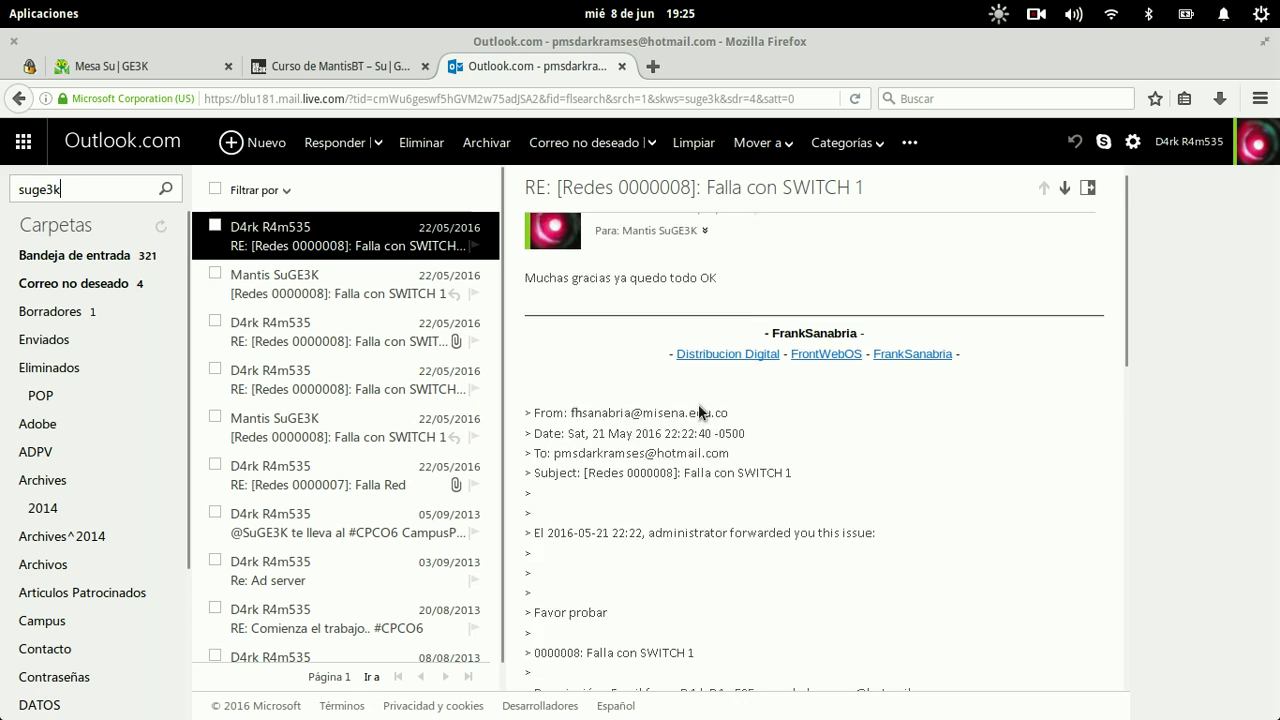
left_click(357, 295)
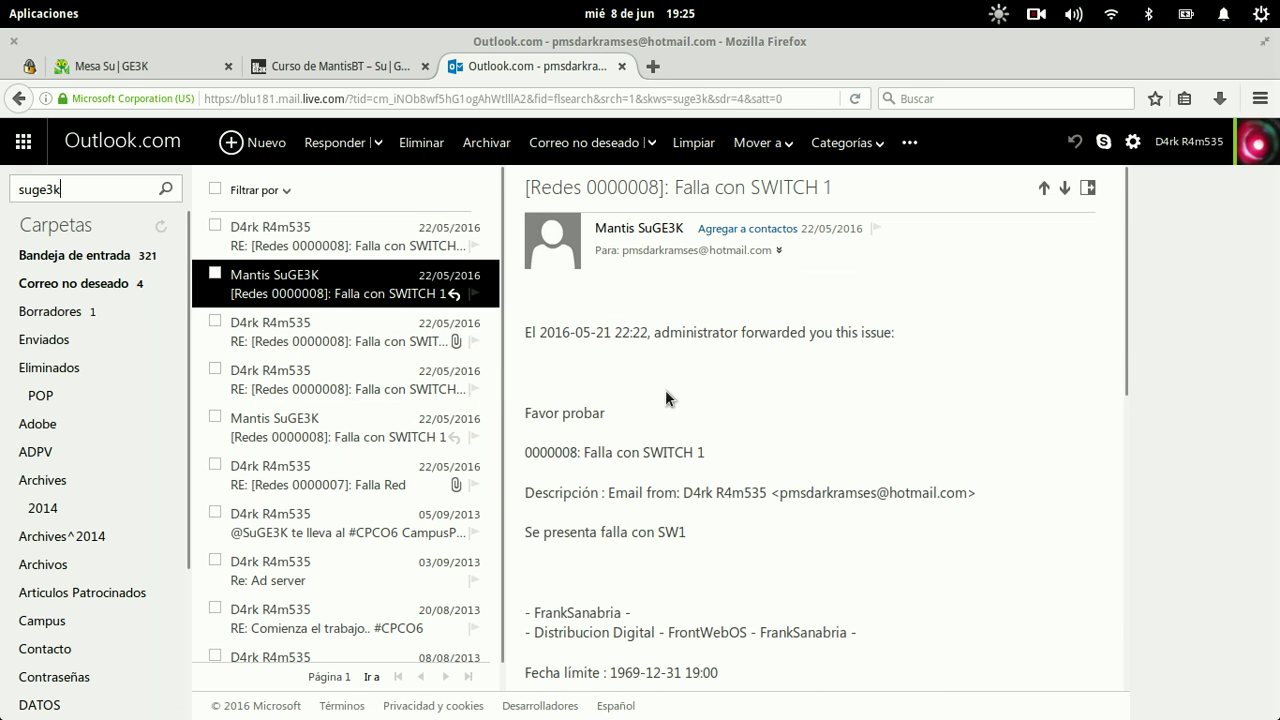
left_click_drag(712, 333, 786, 333)
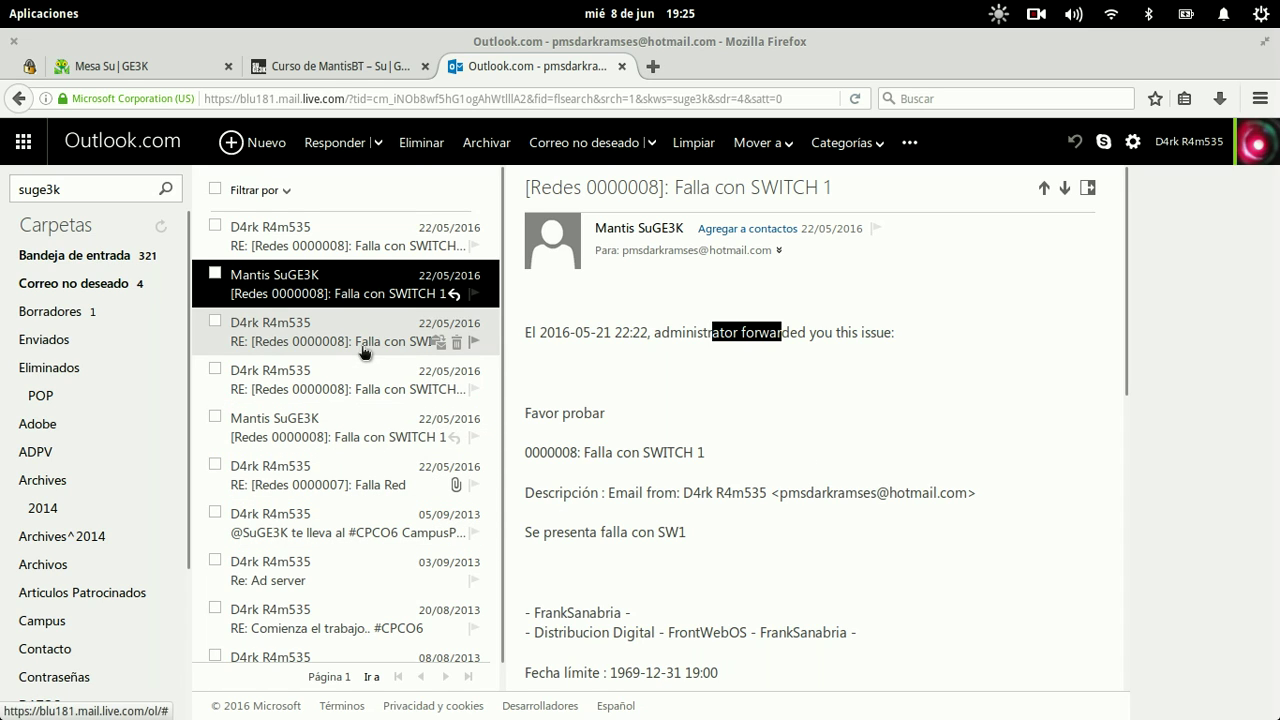
left_click(347, 62)
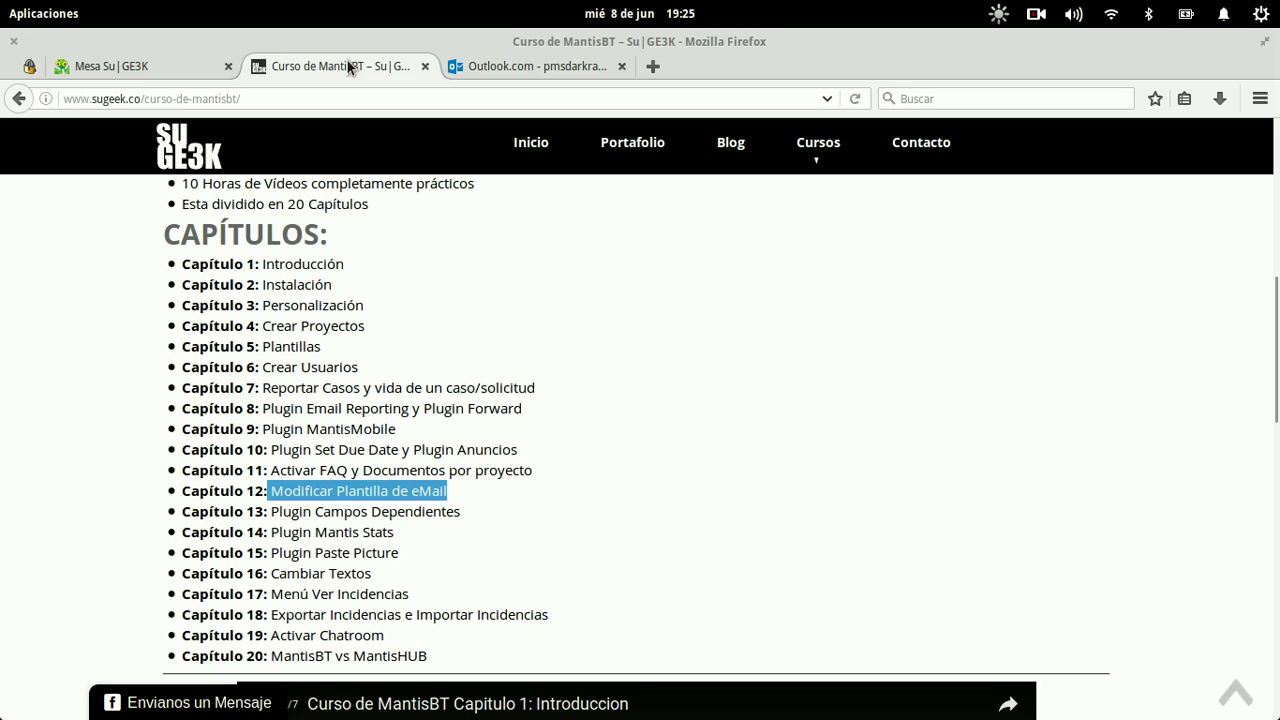
Step: Log in to MantisBT as administrator and open user account management
left_click(163, 62)
type("administ")
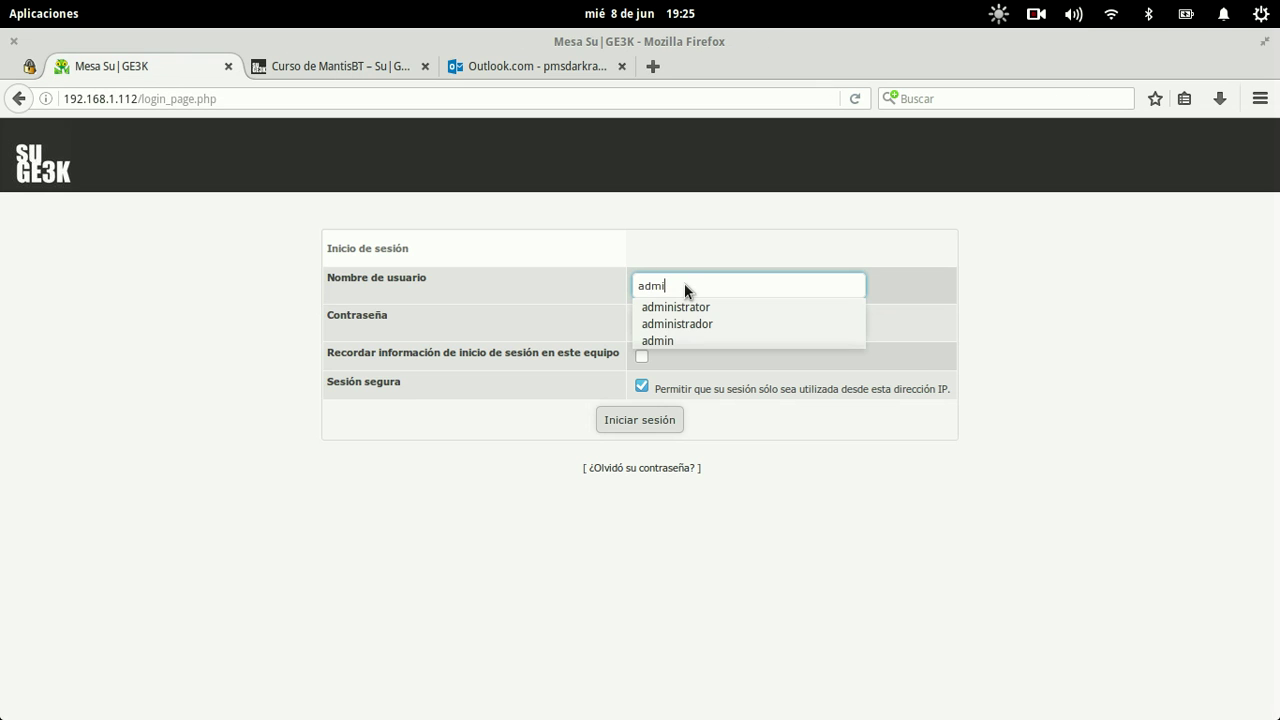
key("Down")
key("Tab")
type("ro")
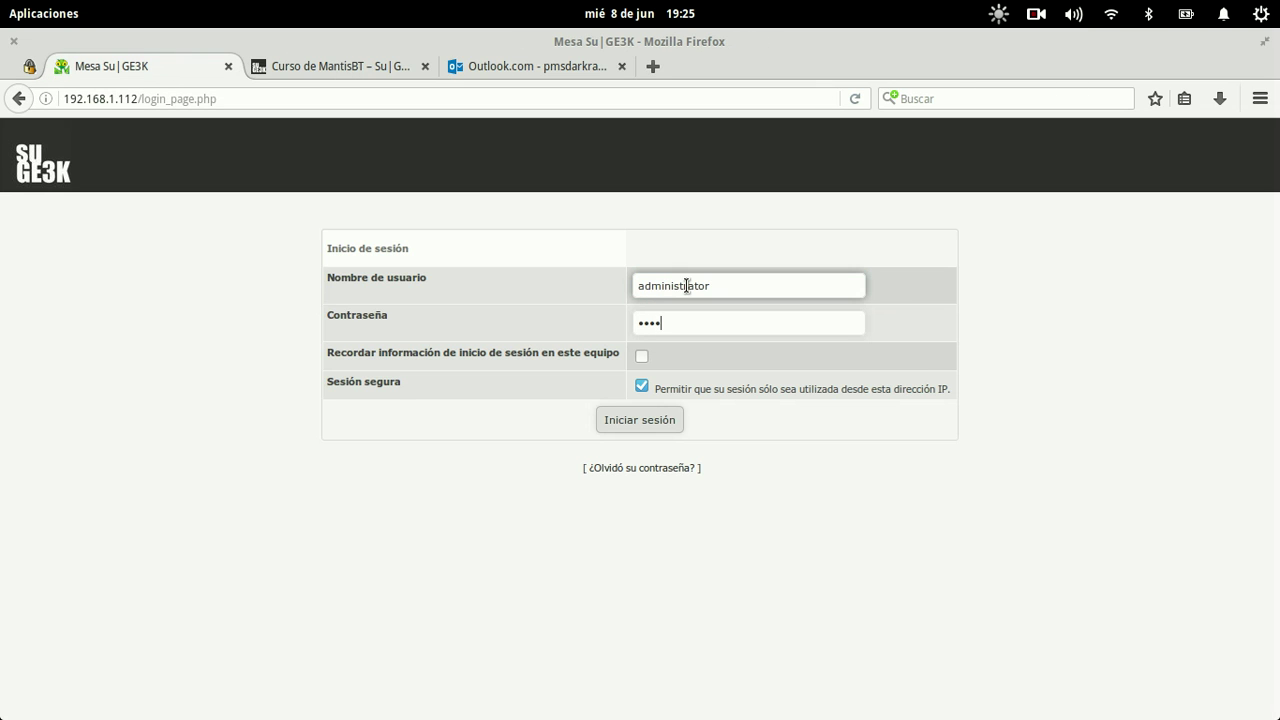
key("Return")
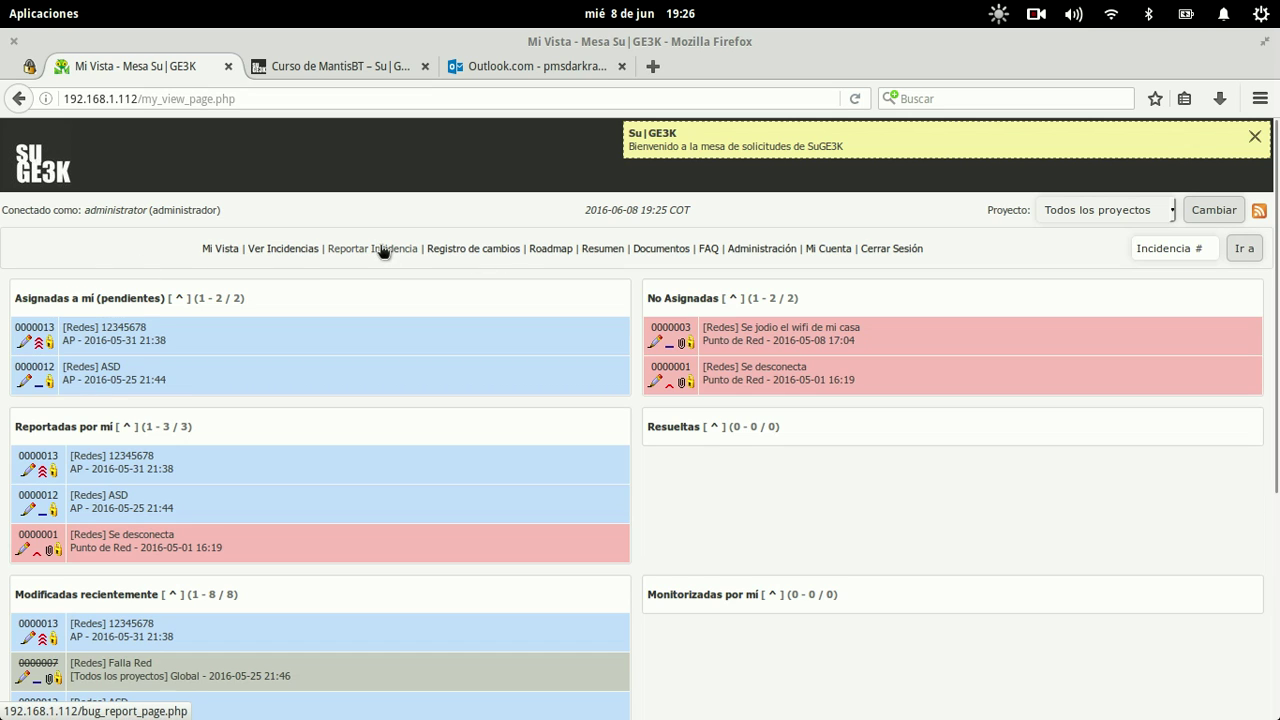
left_click(740, 248)
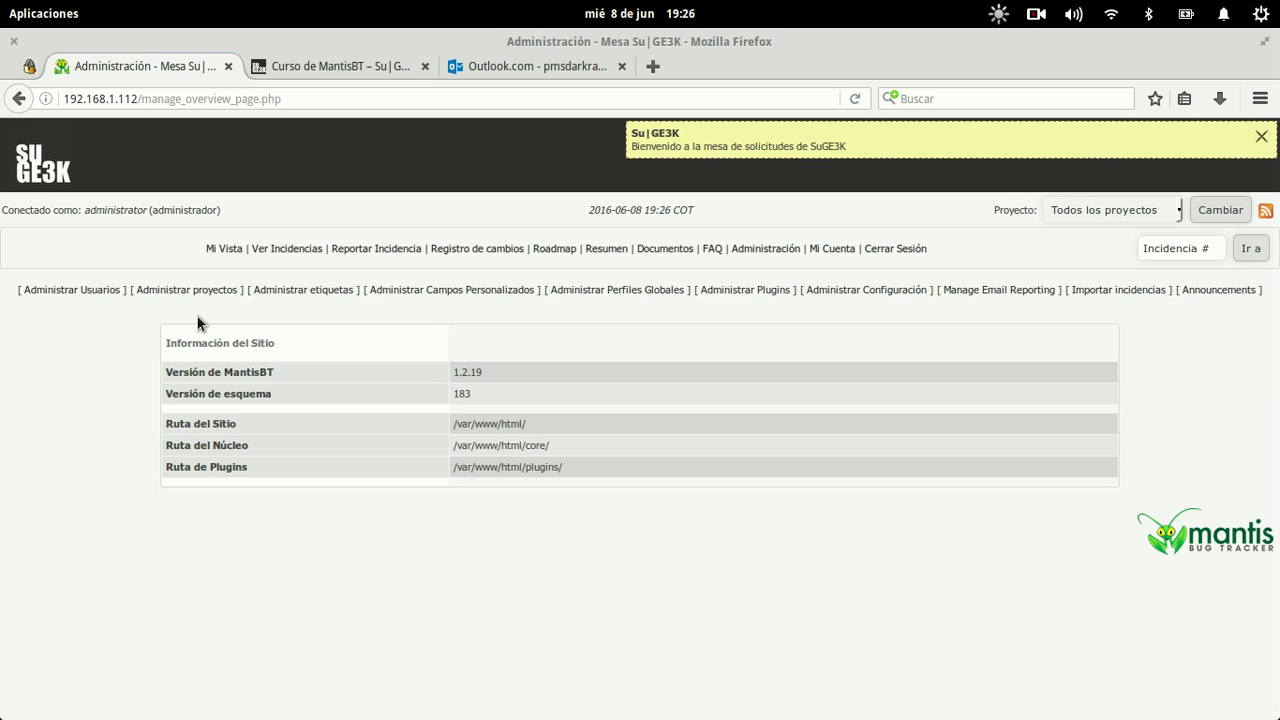
left_click(72, 289)
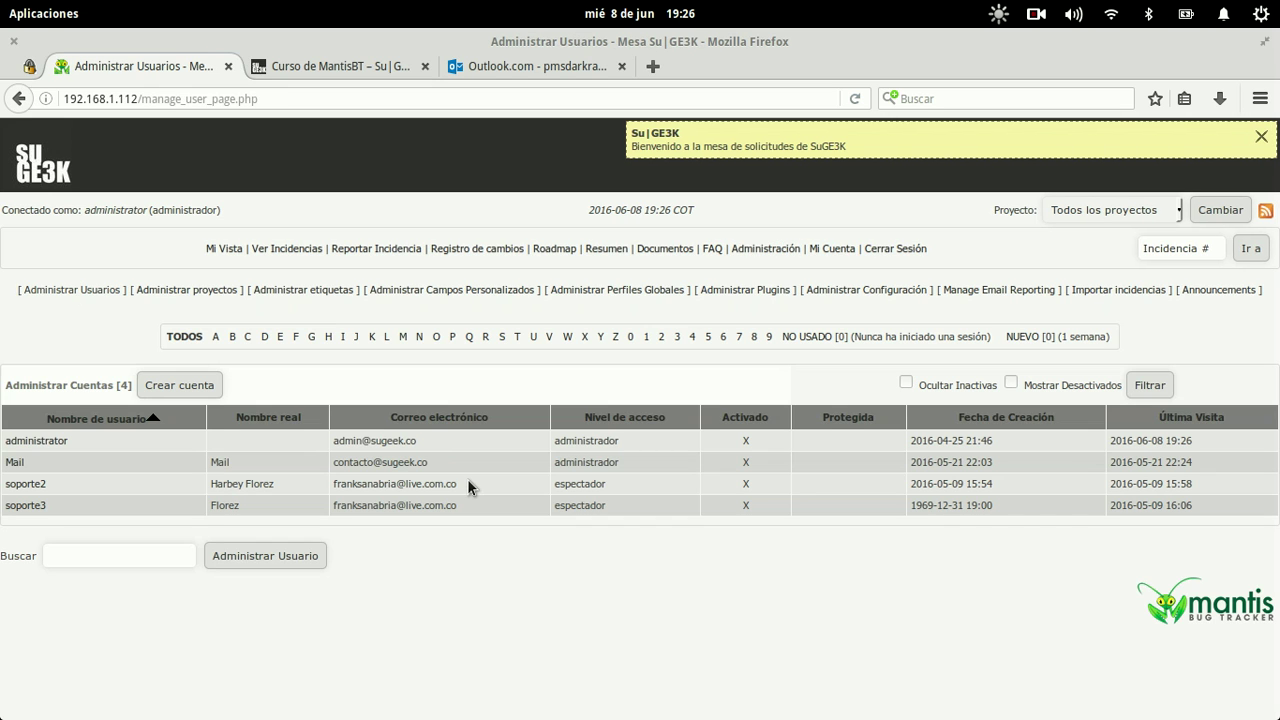
Step: Sign out of Outlook.com and come back to the bug tracker tab
left_click(570, 67)
left_click(1256, 142)
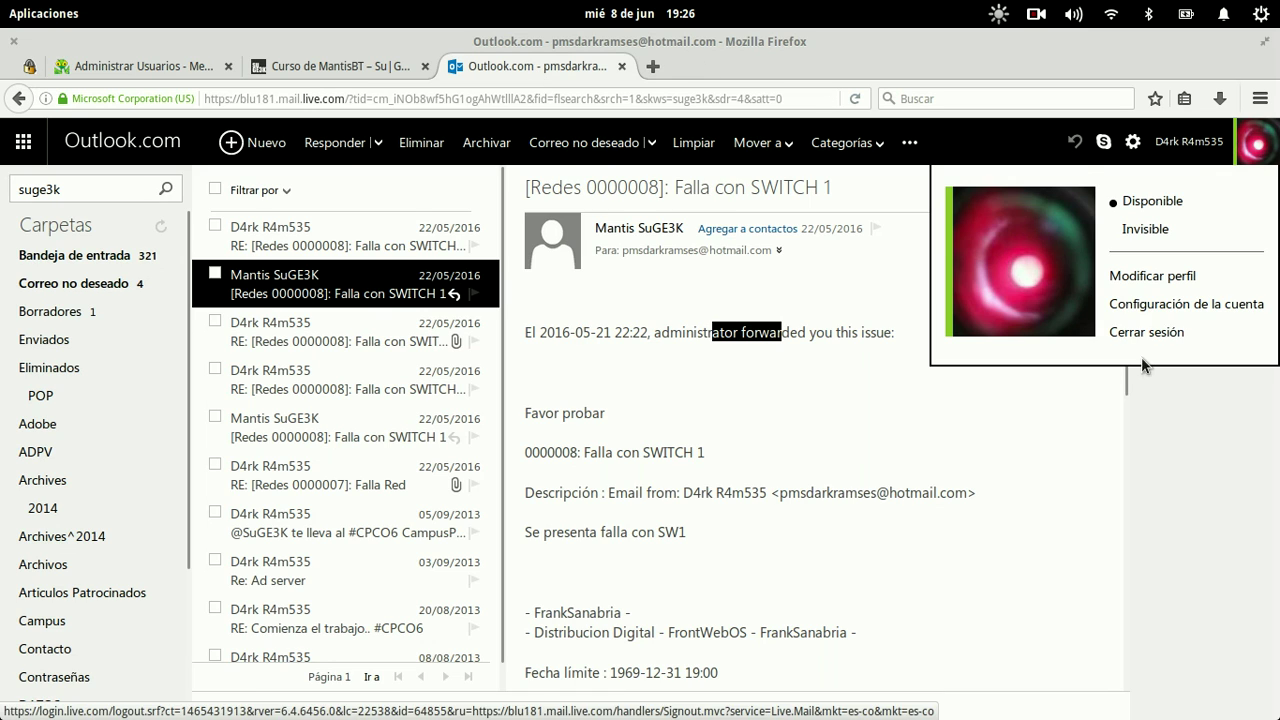
left_click(1146, 333)
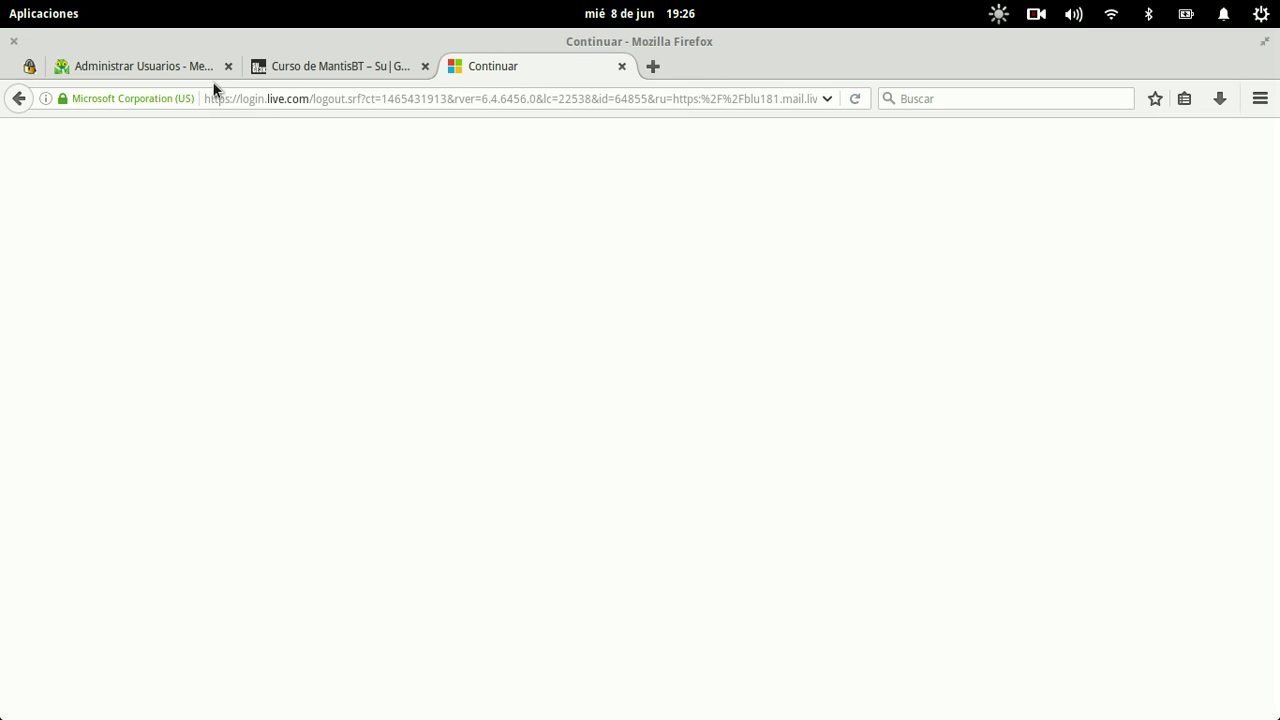
left_click(189, 68)
Step: Assign issue 0000003 to administrator from the Mi Vista dashboard
left_click(229, 250)
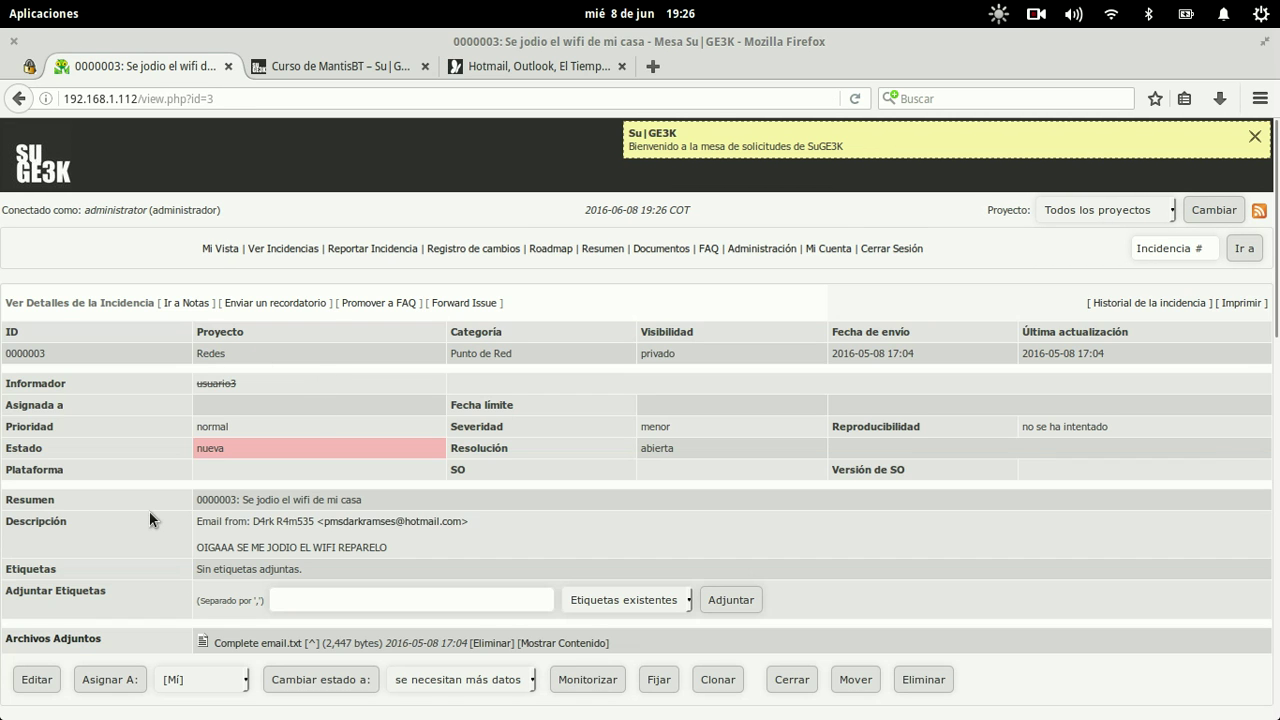
scroll(149, 511, "down", 5)
left_click(200, 412)
left_click(201, 448)
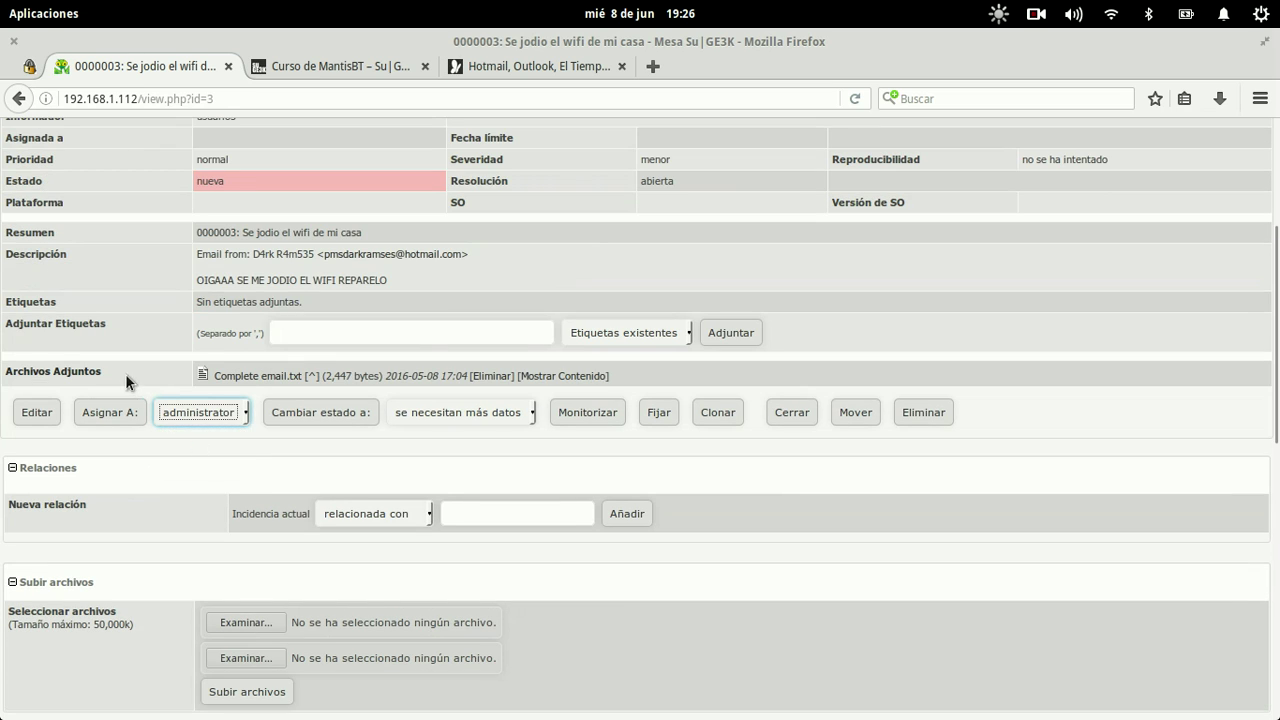
left_click(109, 418)
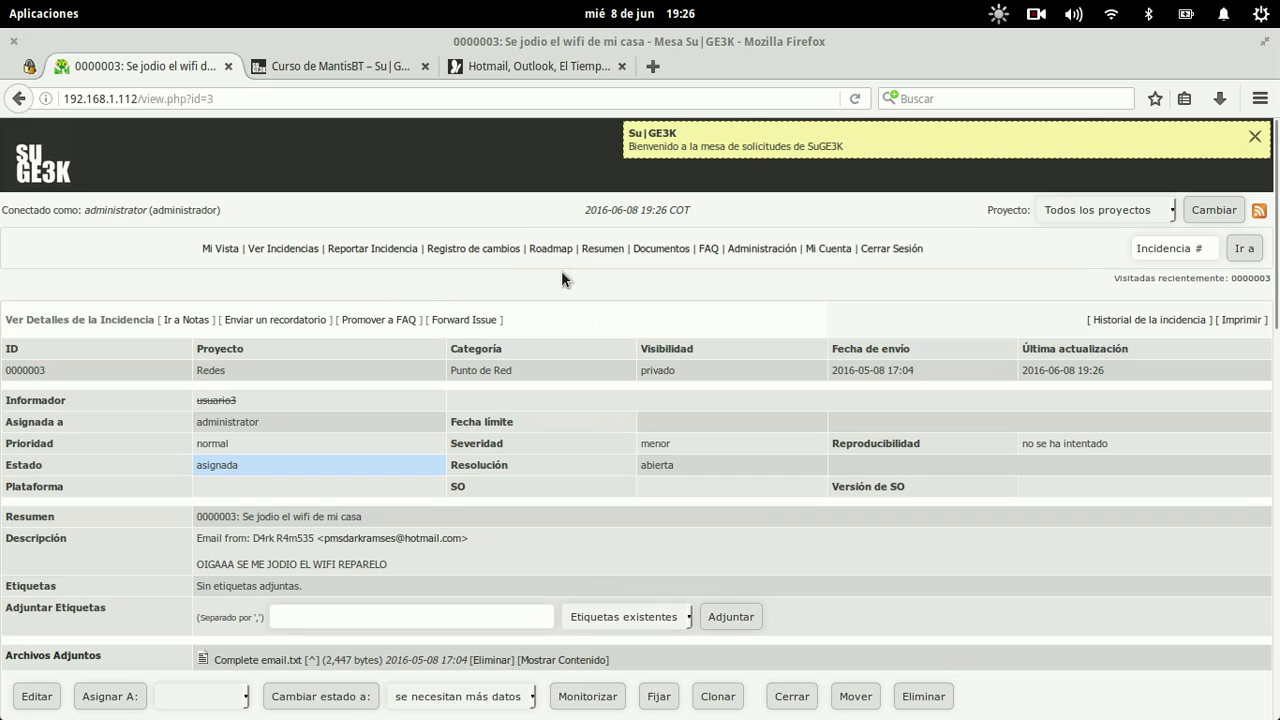
left_click(755, 249)
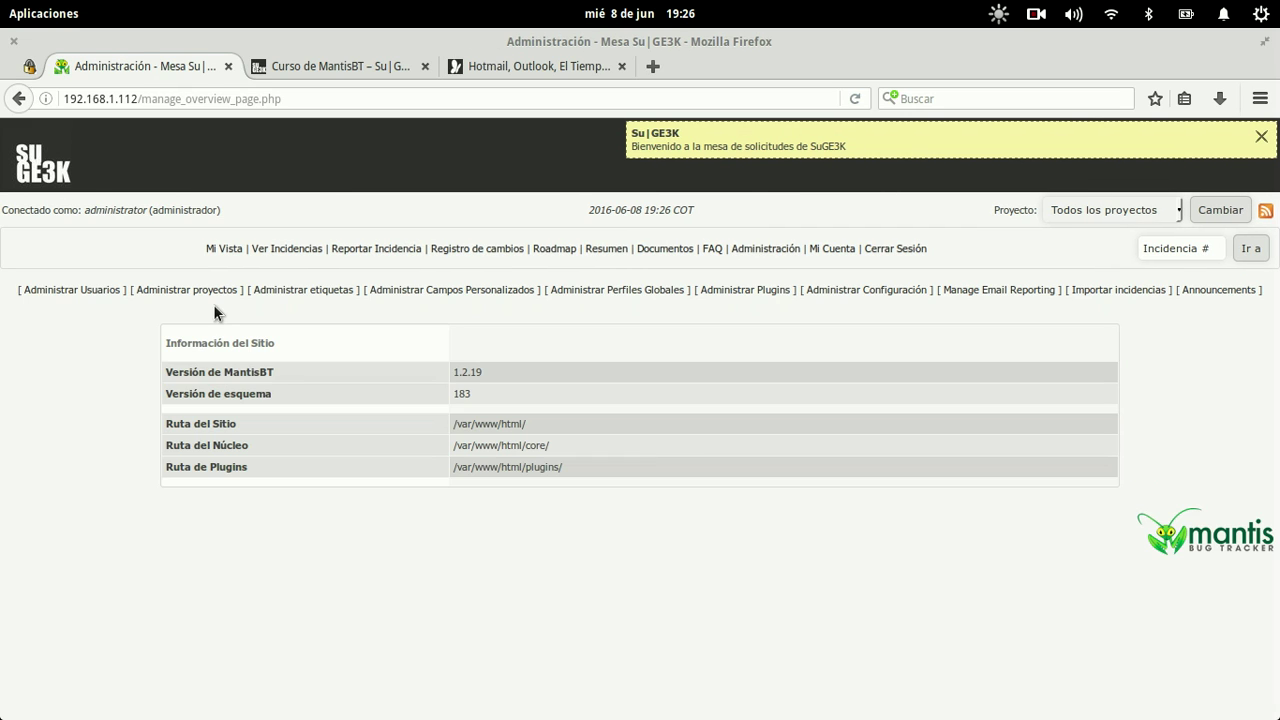
Step: Send a password reset email to the first support user's account
left_click(89, 284)
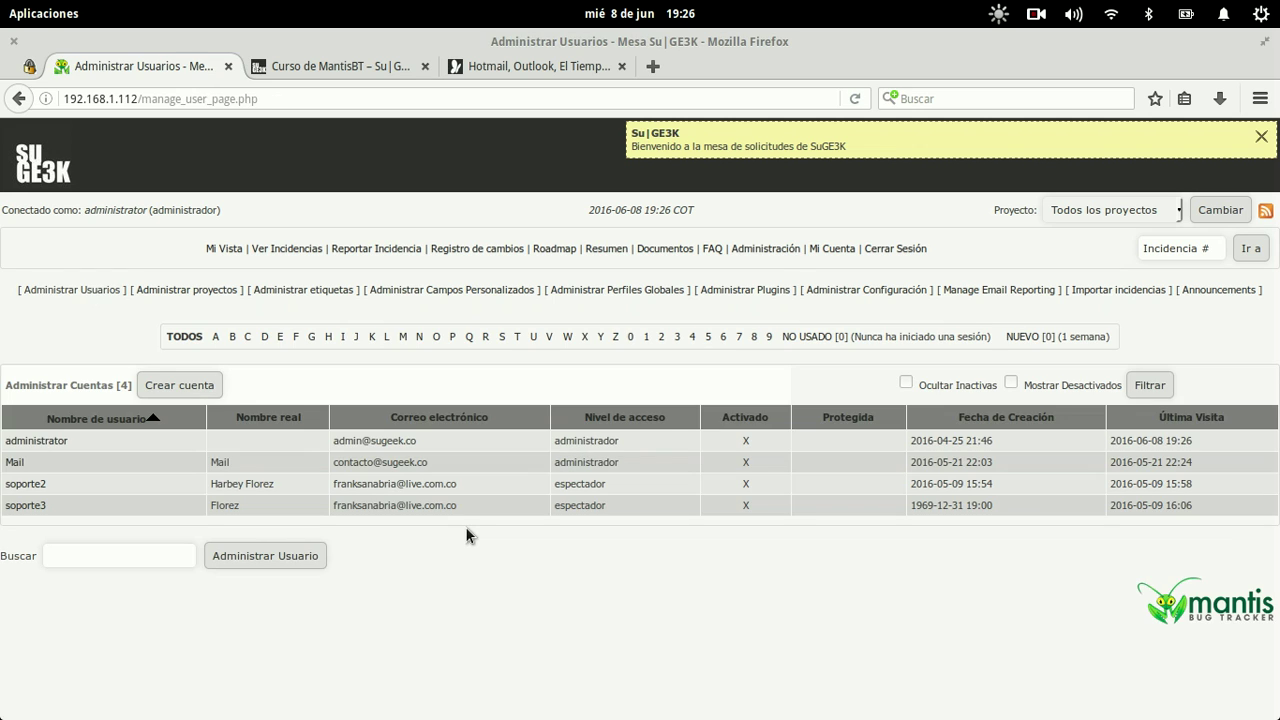
left_click(32, 484)
scroll(657, 463, "down", 8)
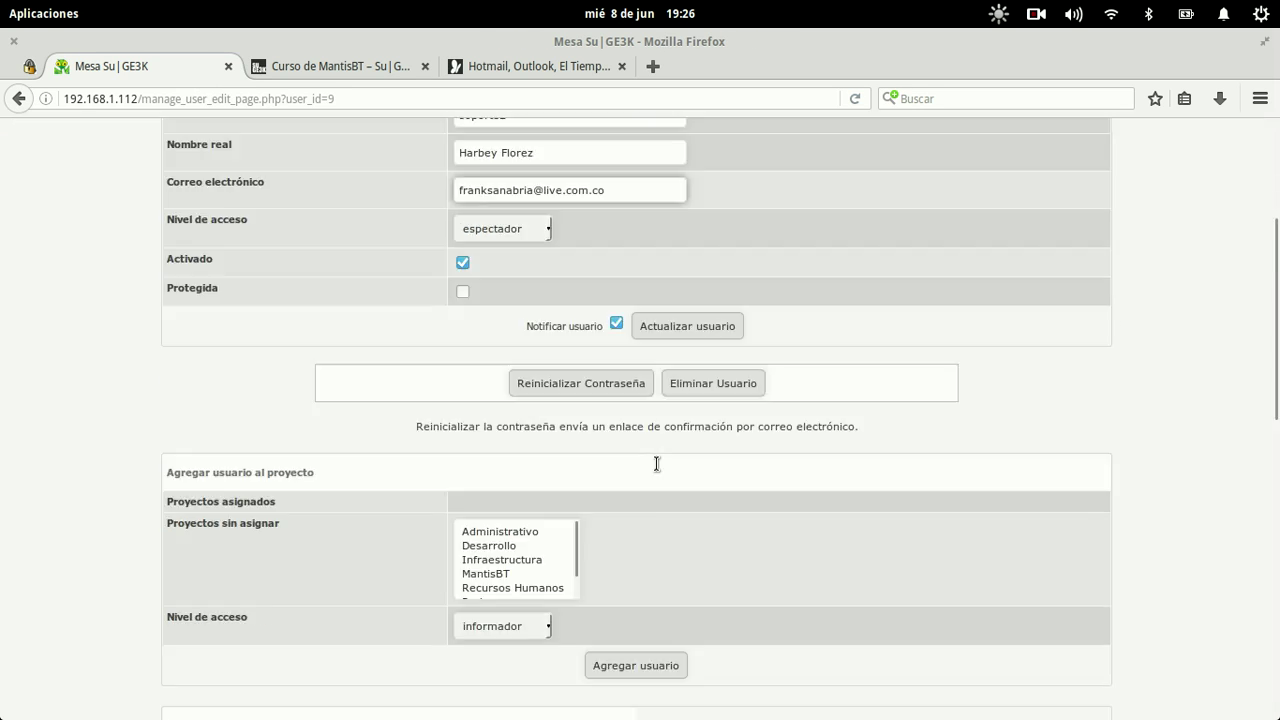
scroll(499, 402, "down", 1)
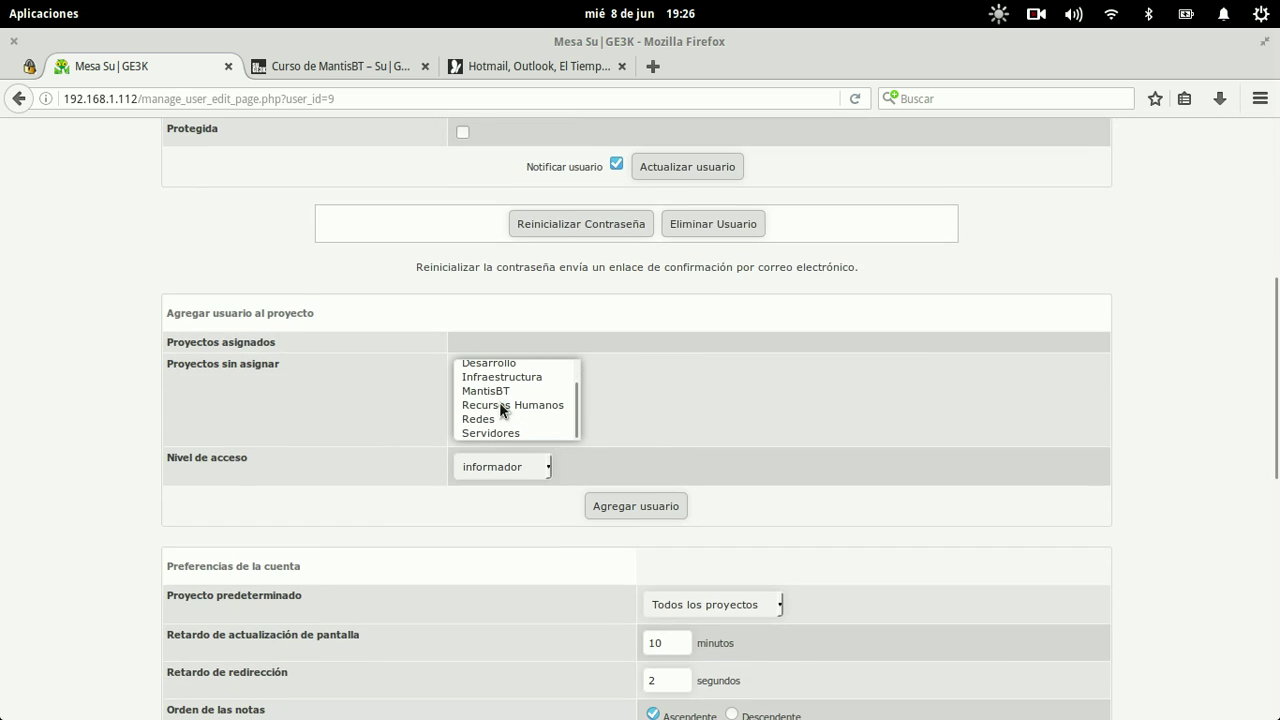
scroll(499, 402, "up", 1)
scroll(760, 380, "up", 7)
scroll(782, 418, "up", 1)
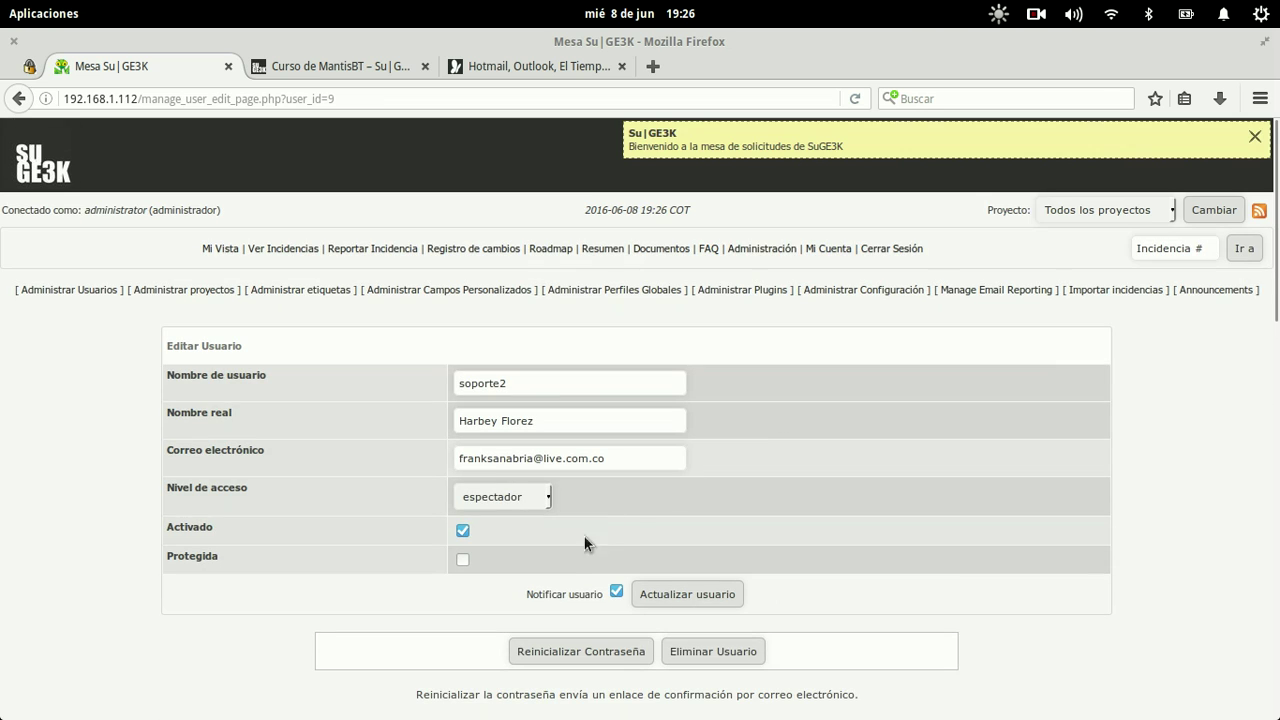
left_click(504, 490)
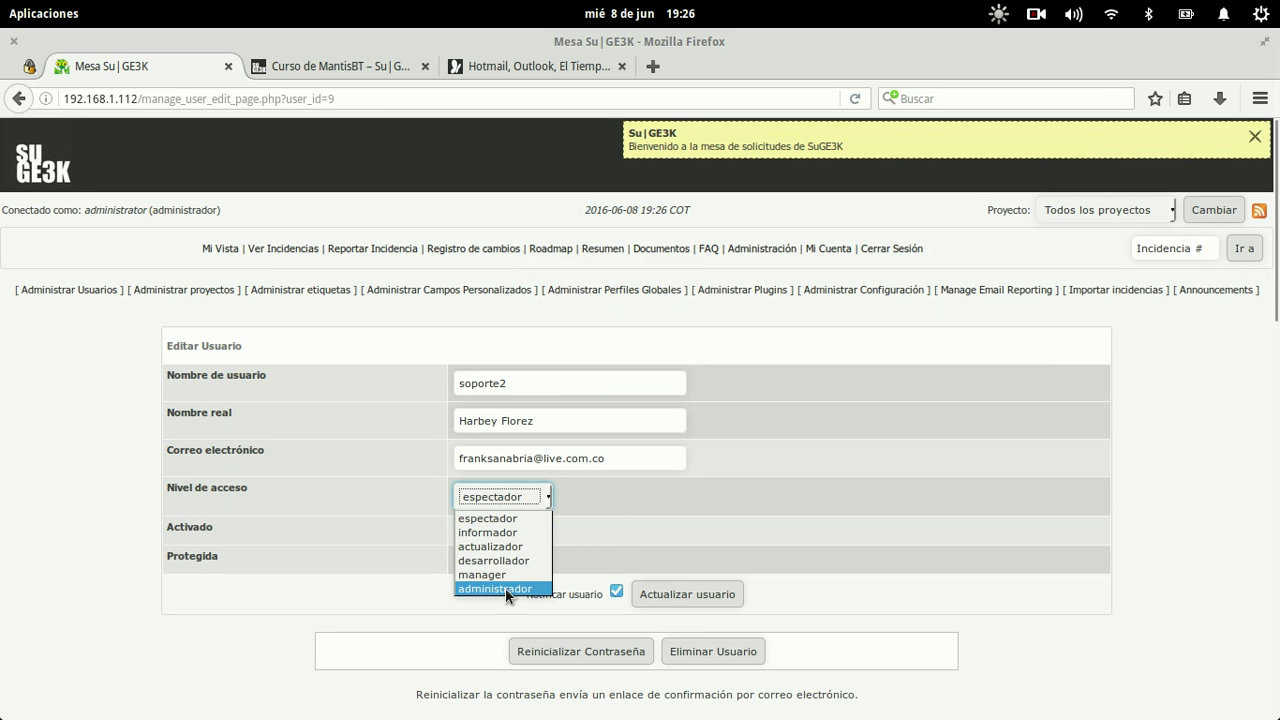
left_click(505, 588)
left_click(605, 648)
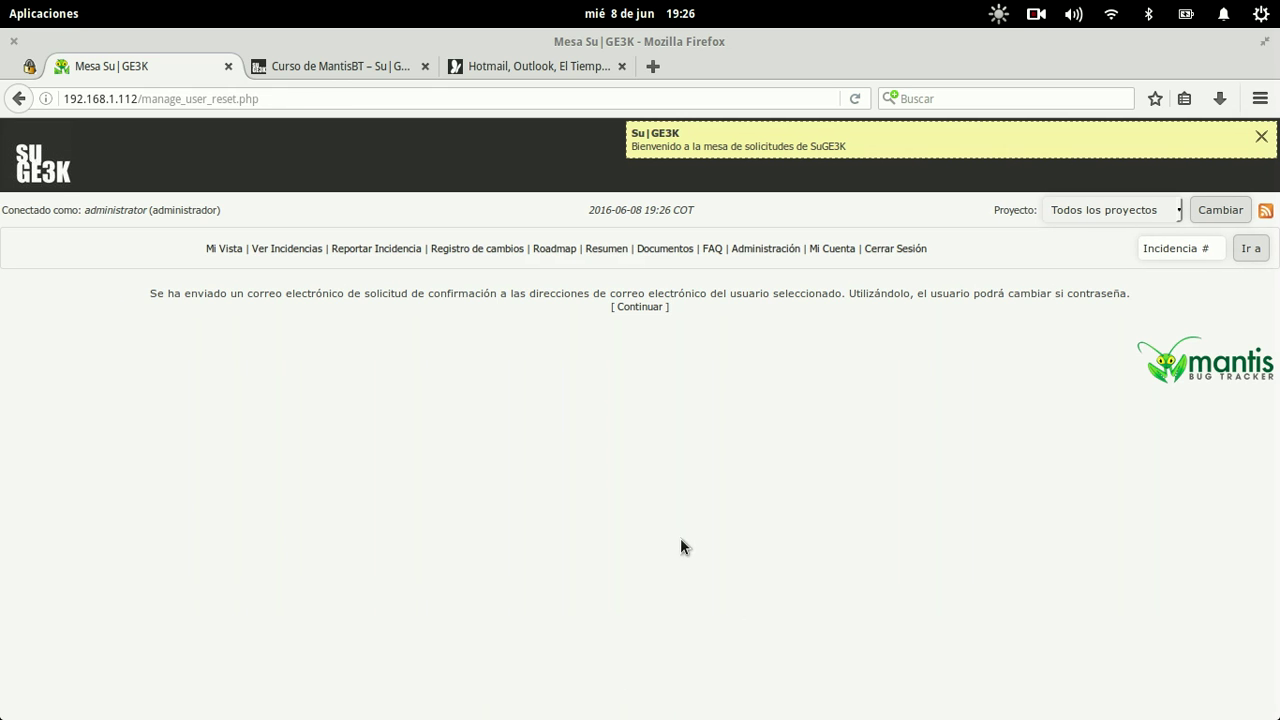
left_click(629, 310)
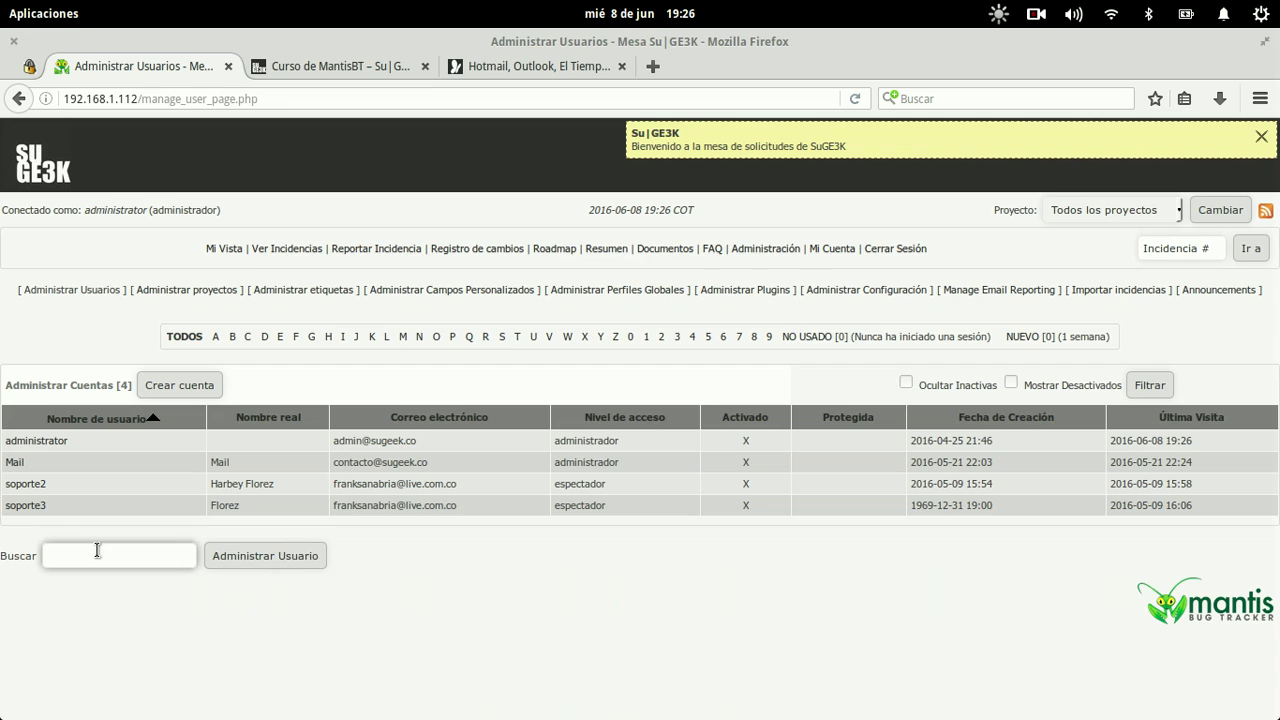
Step: Change the second support user's (soporte3) access level to administrador and save
left_click(40, 507)
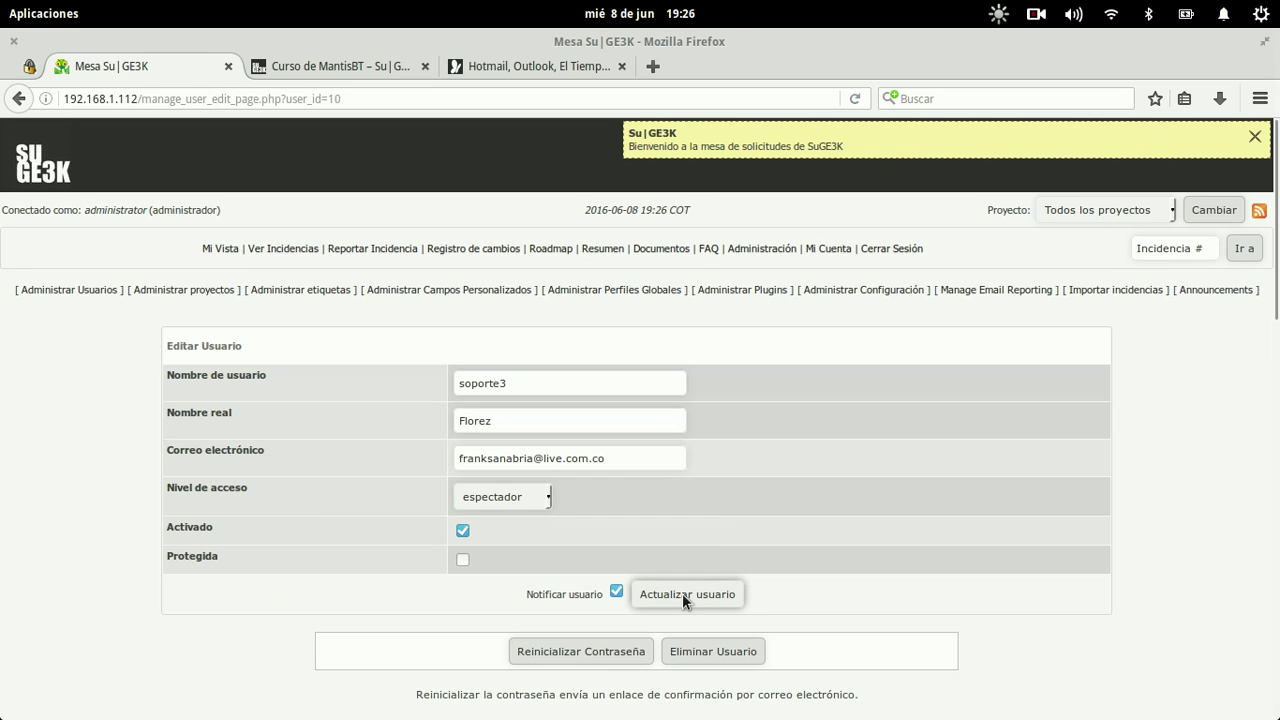
left_click(521, 504)
left_click(488, 589)
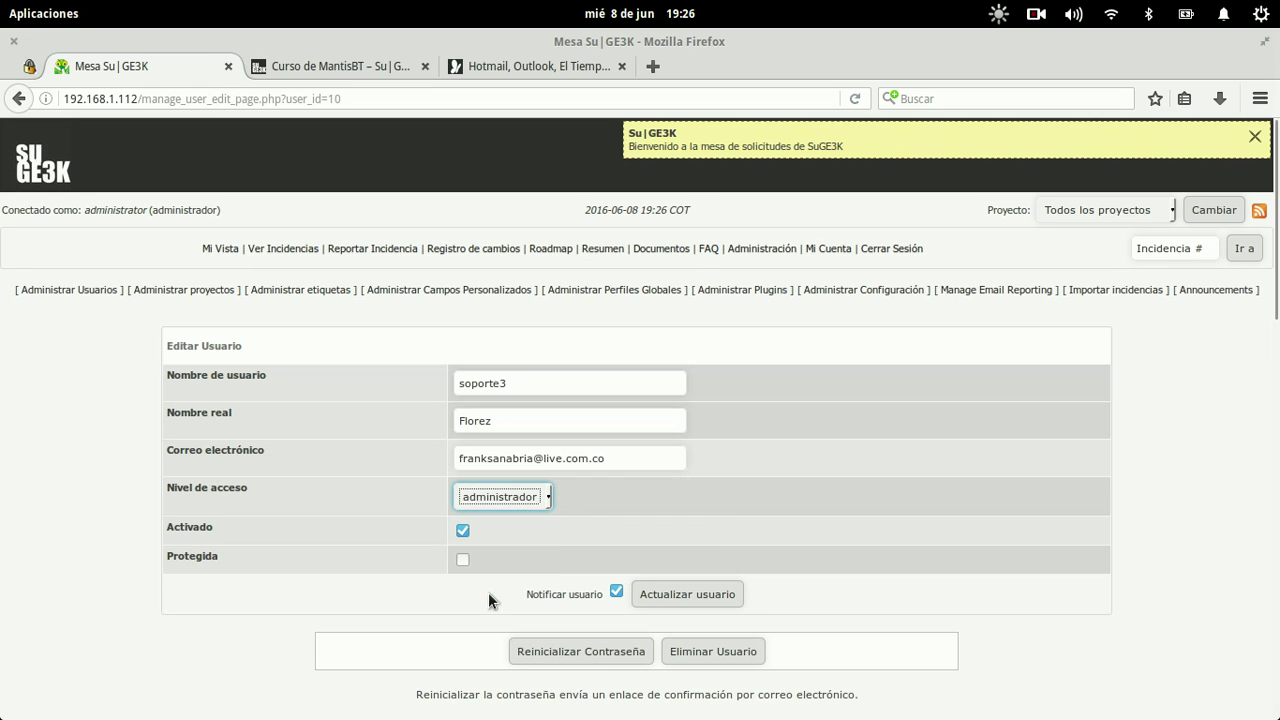
left_click(695, 590)
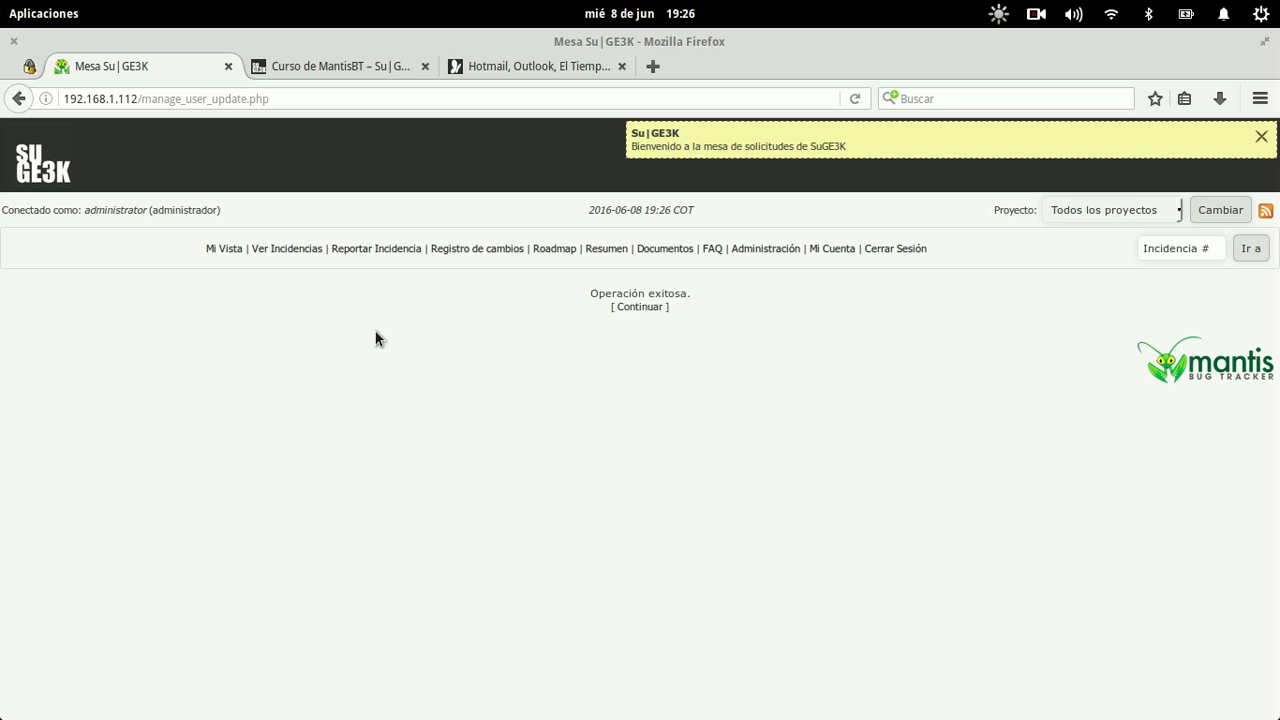
left_click(639, 306)
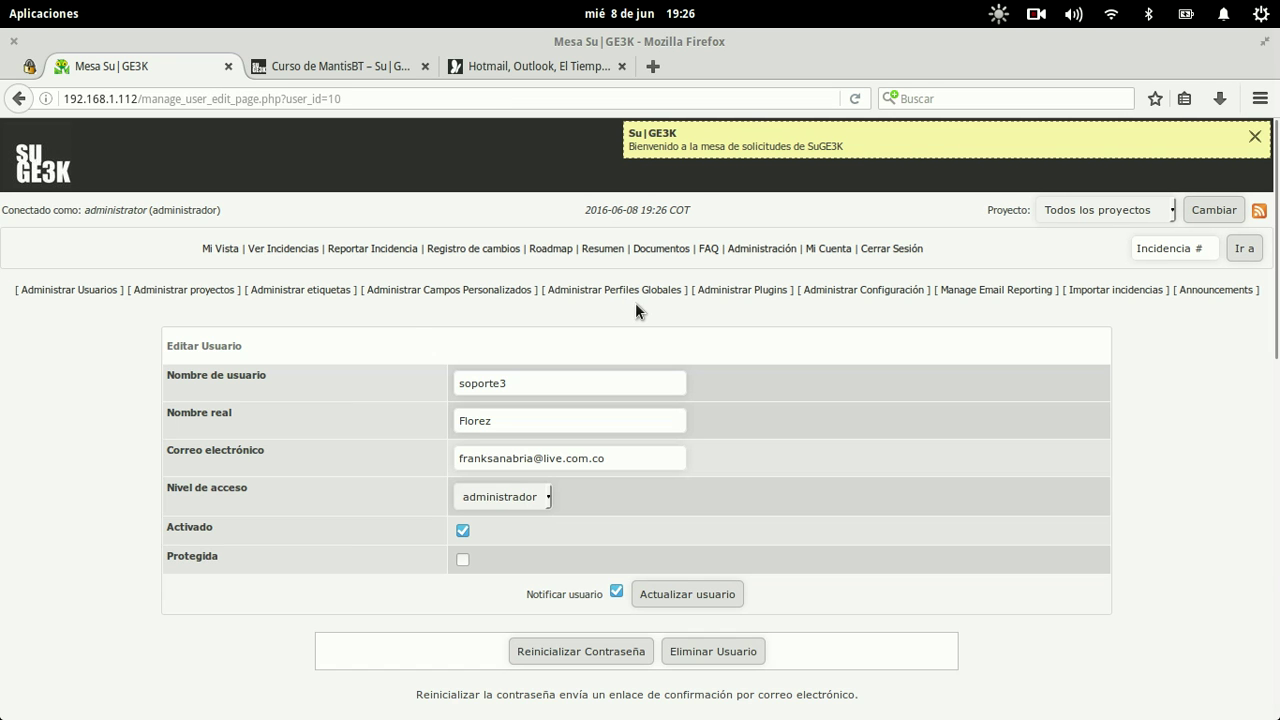
Step: Assign unassigned issue 0000001 to soporte3
left_click(224, 249)
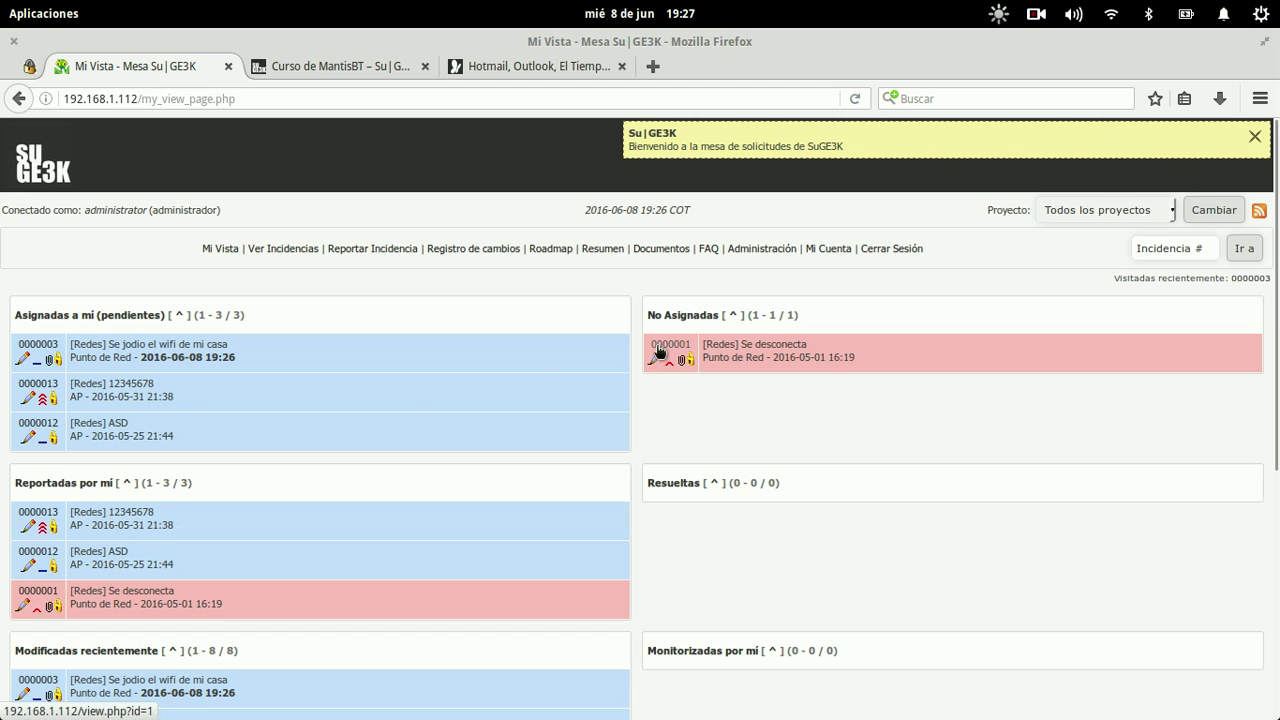
left_click(656, 346)
scroll(215, 519, "down", 10)
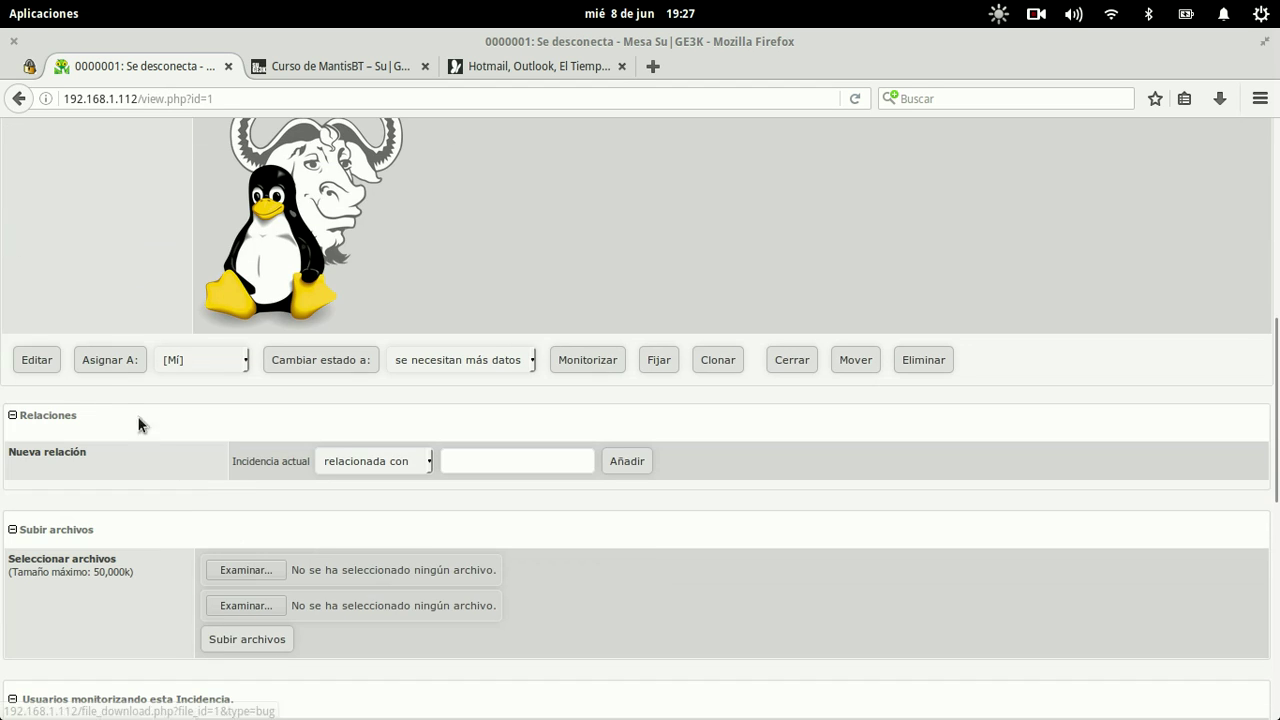
left_click(182, 362)
left_click(201, 433)
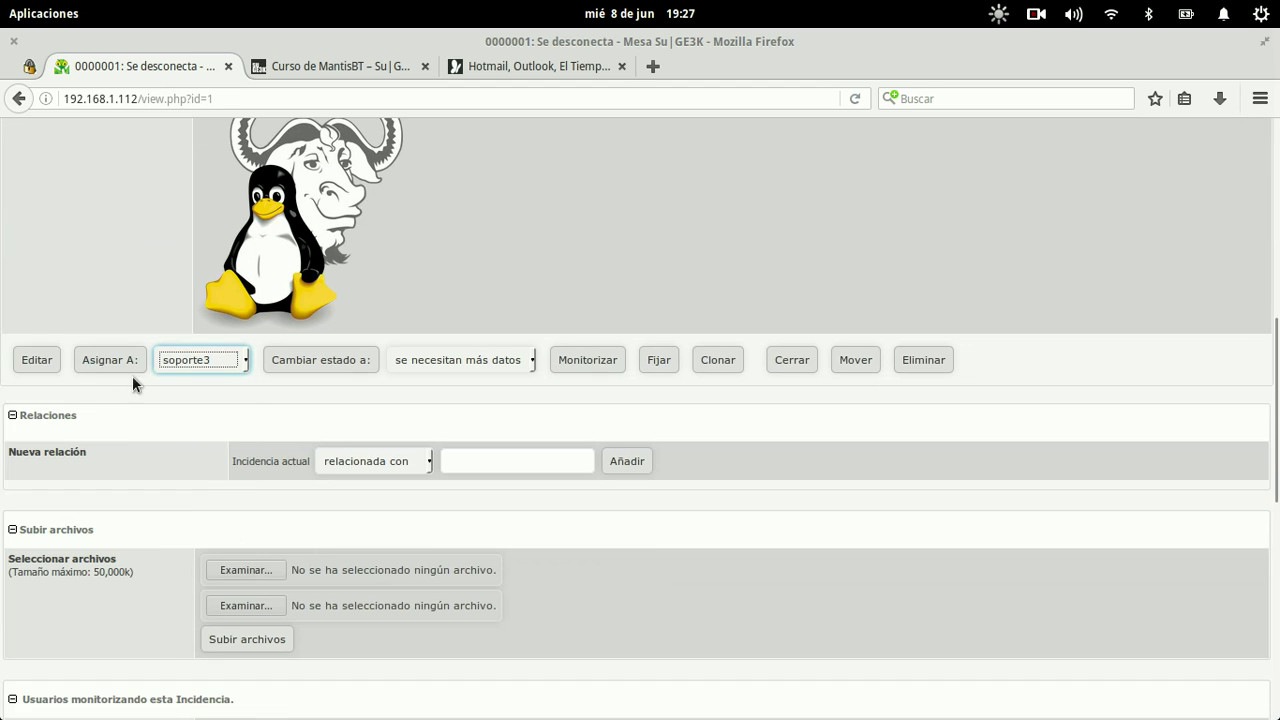
left_click(124, 361)
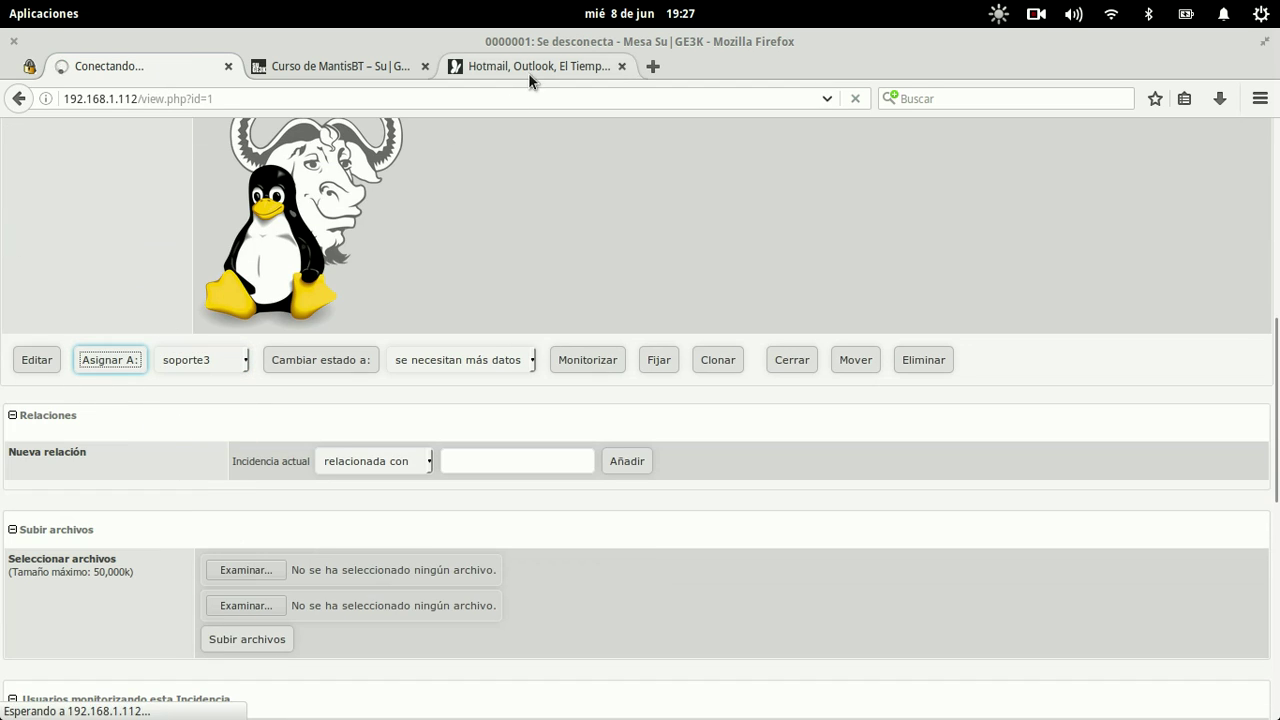
left_click(528, 72)
Step: Sign in to Outlook.com with the outlook.com mail account and its password
type("outlook.com")
key("Return")
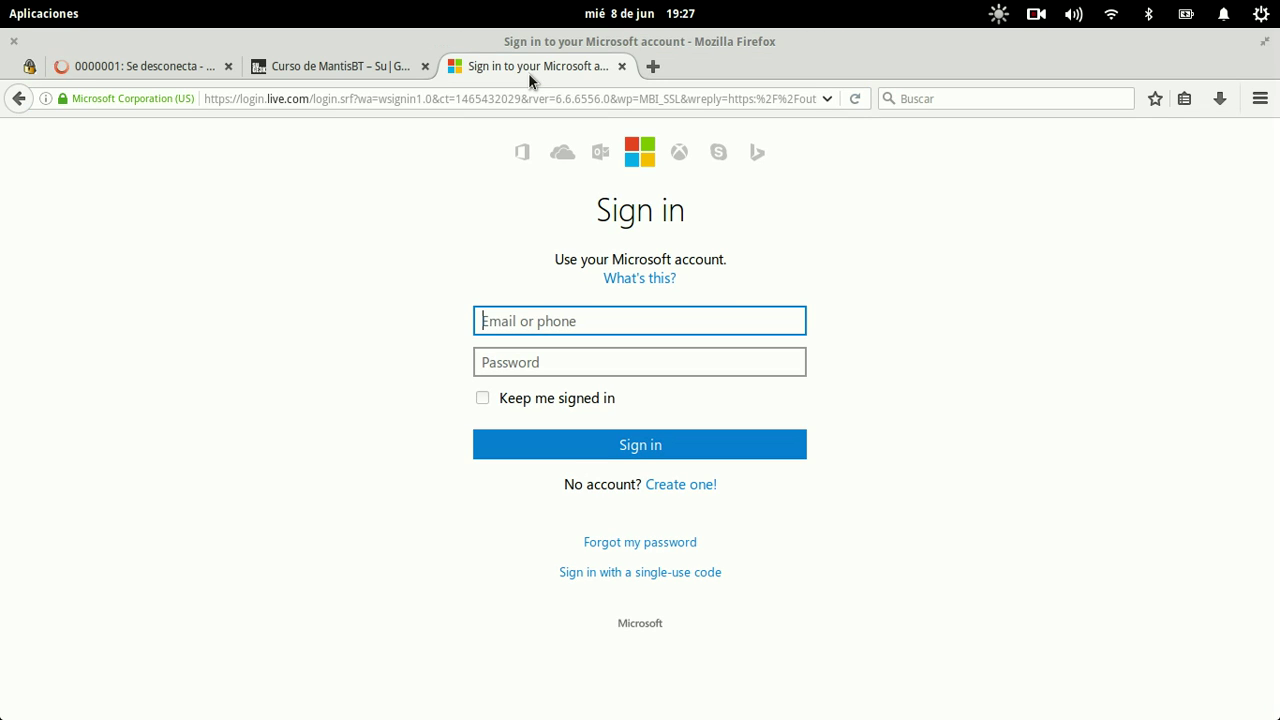
key("Tab")
type("••")
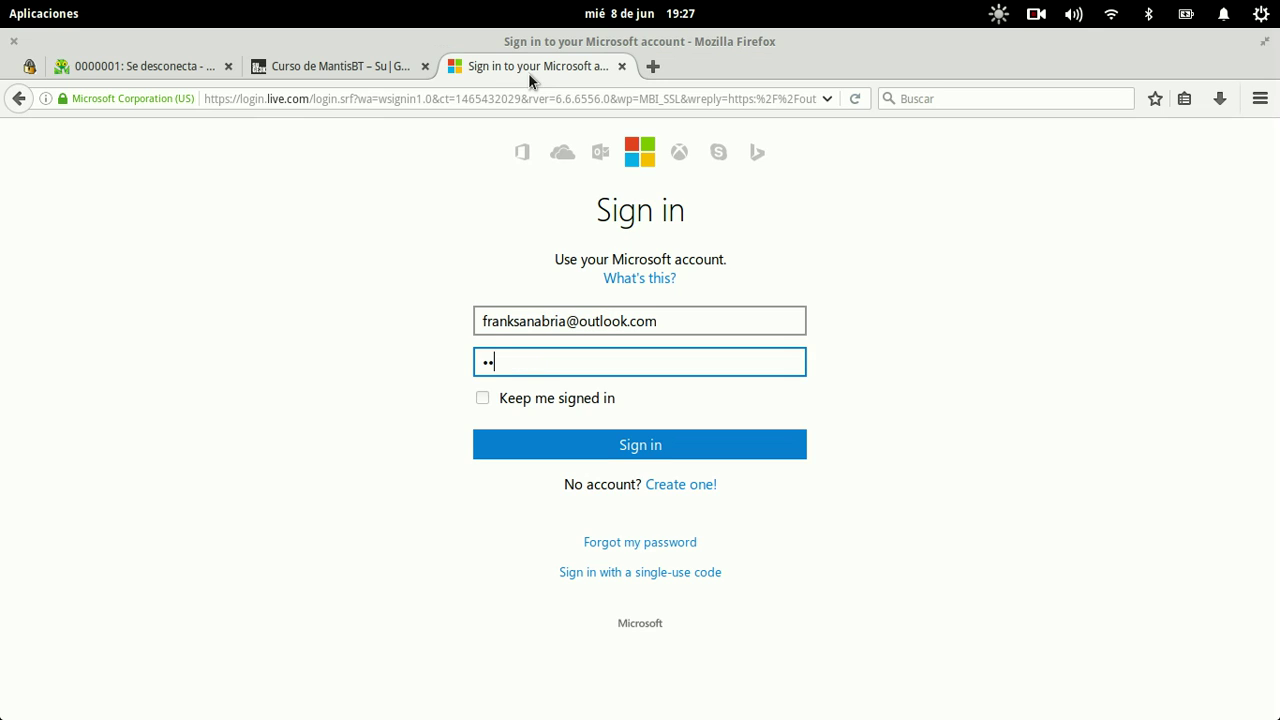
key("Return")
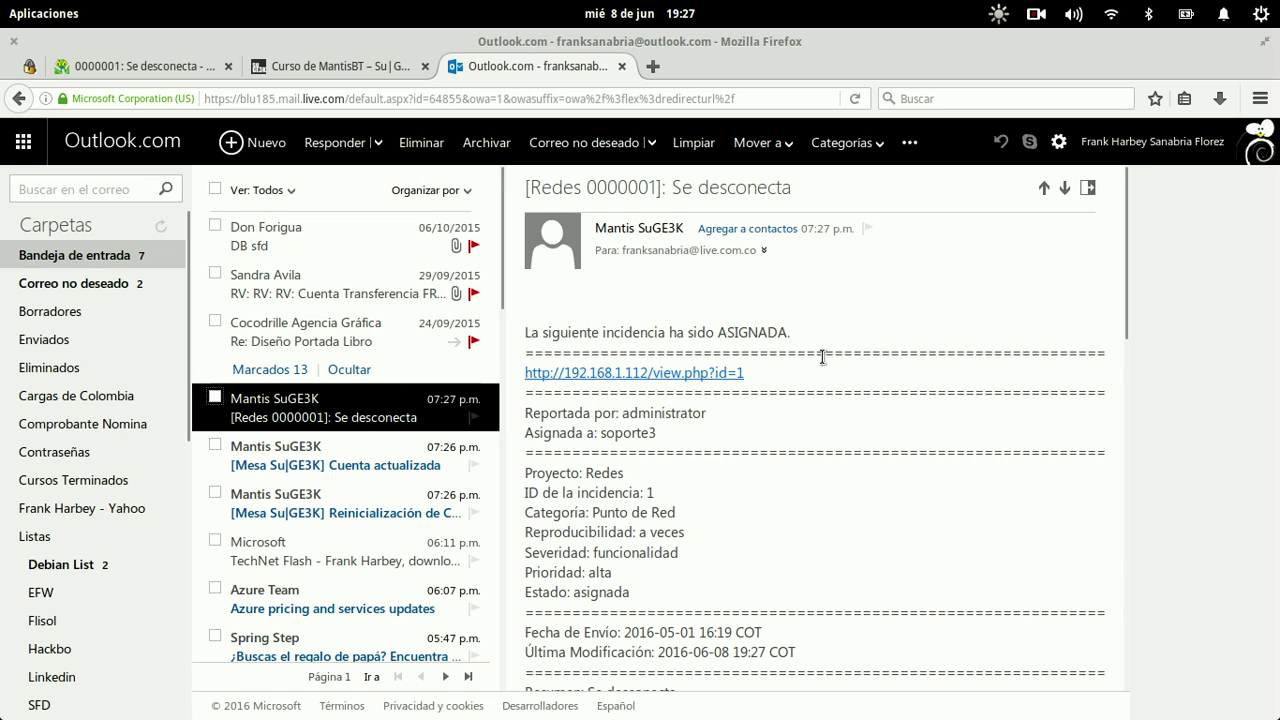
Step: Review the [Redes 0000001] Se desconecta email showing assignment to soporte3, status asignada
left_click_drag(602, 332, 856, 459)
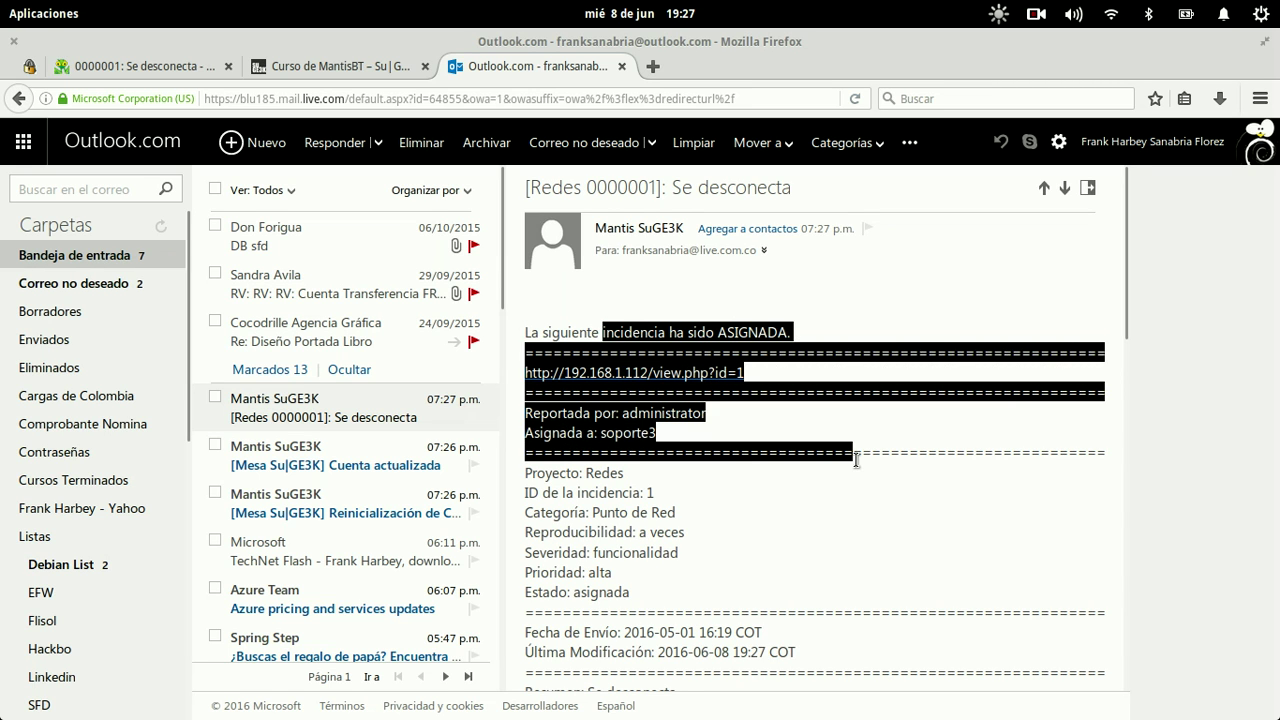
scroll(856, 459, "down", 10)
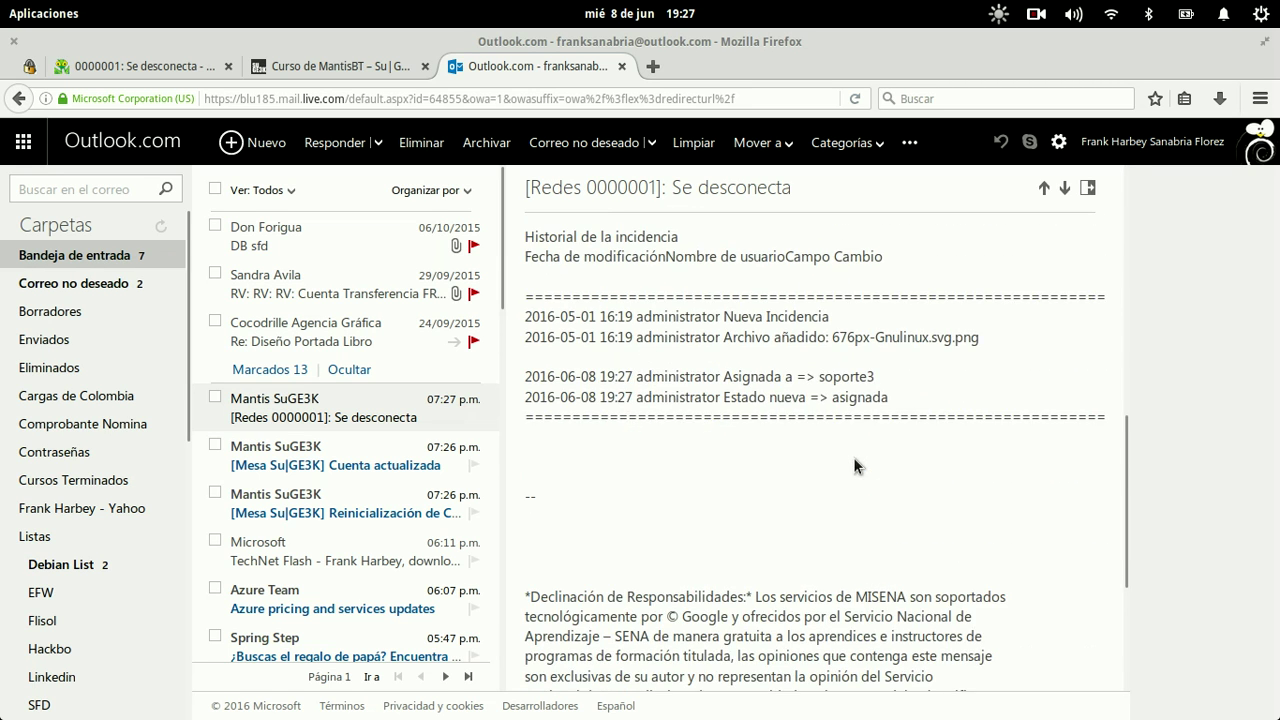
scroll(855, 465, "down", 3)
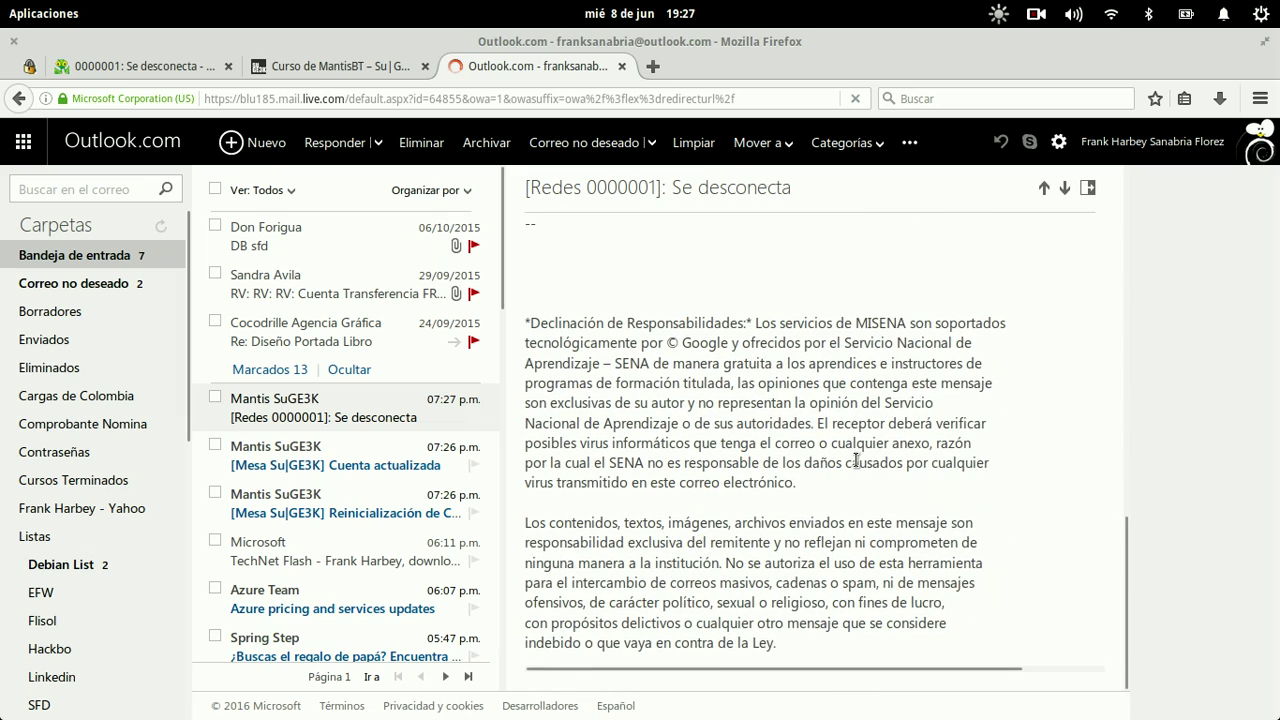
scroll(855, 465, "up", 10)
scroll(855, 462, "up", 1)
scroll(855, 462, "down", 3)
scroll(855, 462, "up", 4)
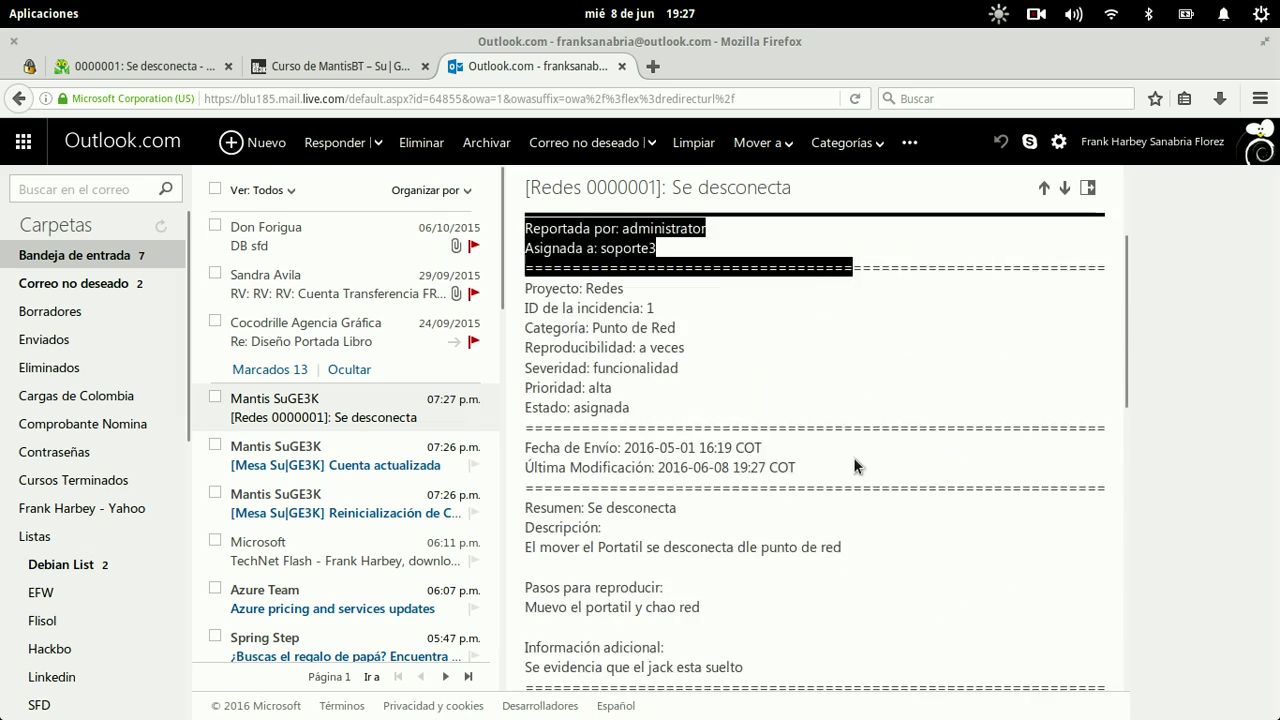
Step: In the SSH terminal, enter the core directory, list its files and print the path
key("super")
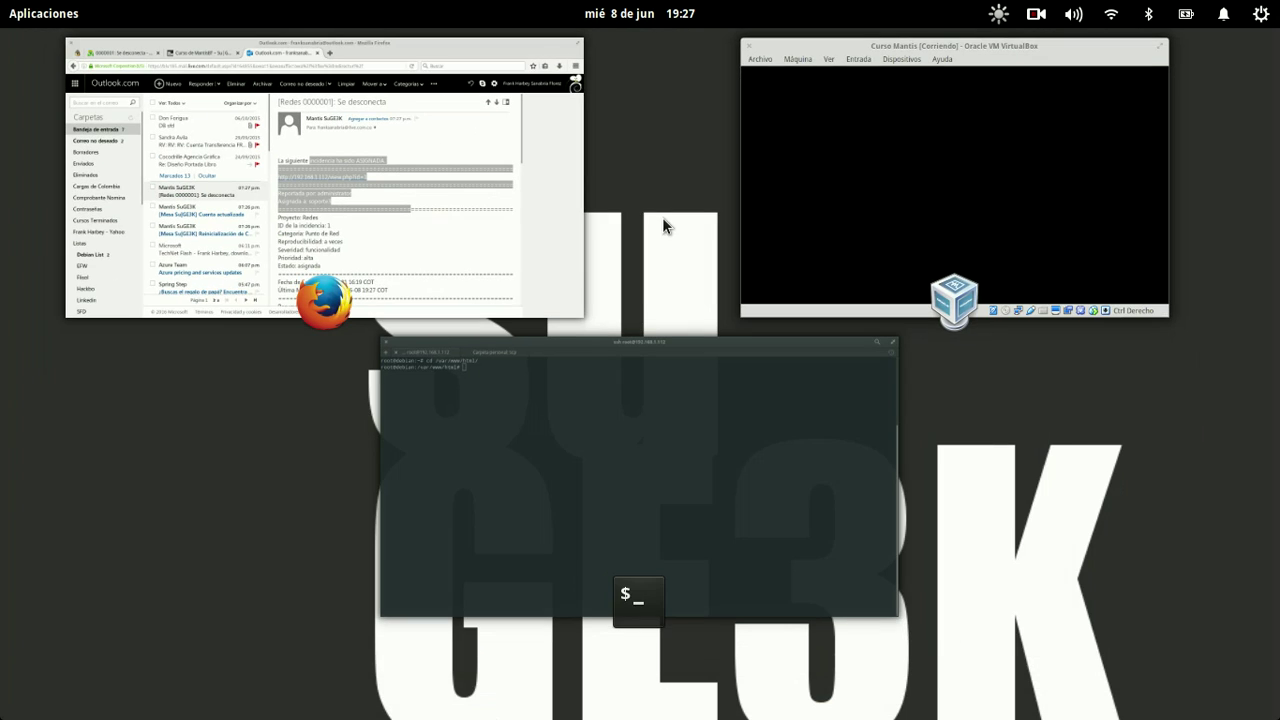
left_click(636, 392)
type("cd core/")
key("Return")
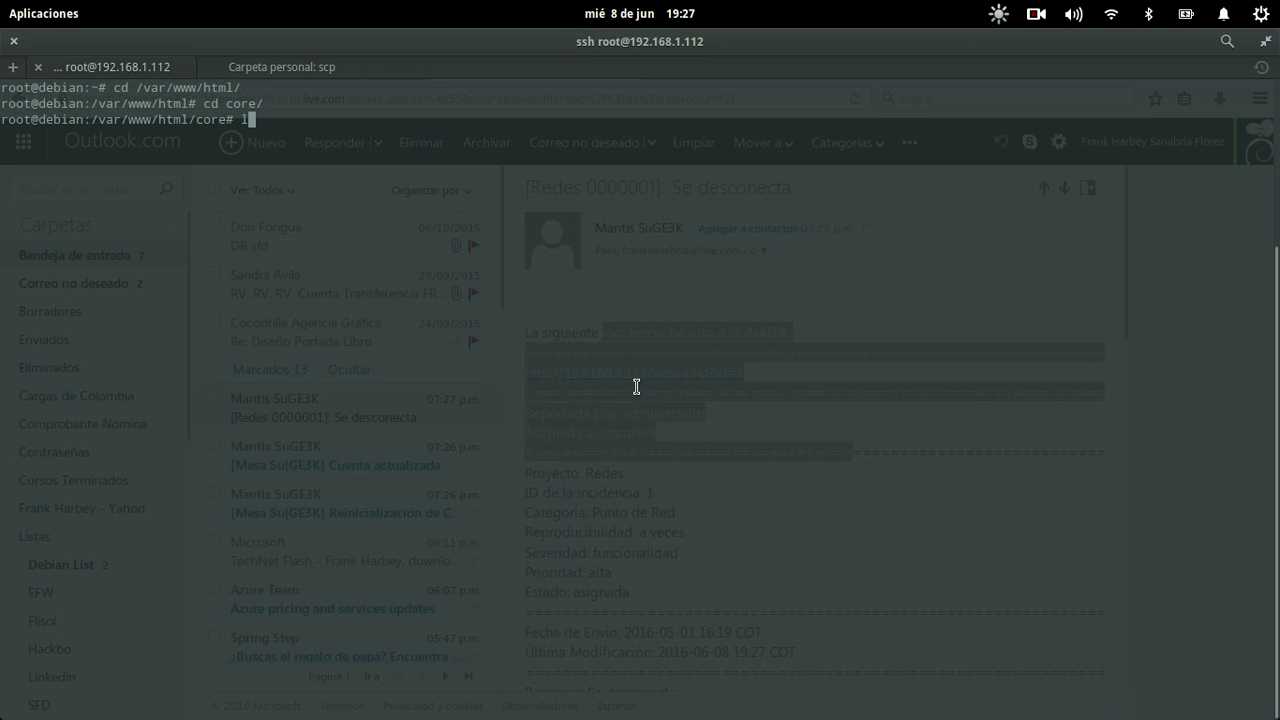
type("ls")
key("Return")
type("nano")
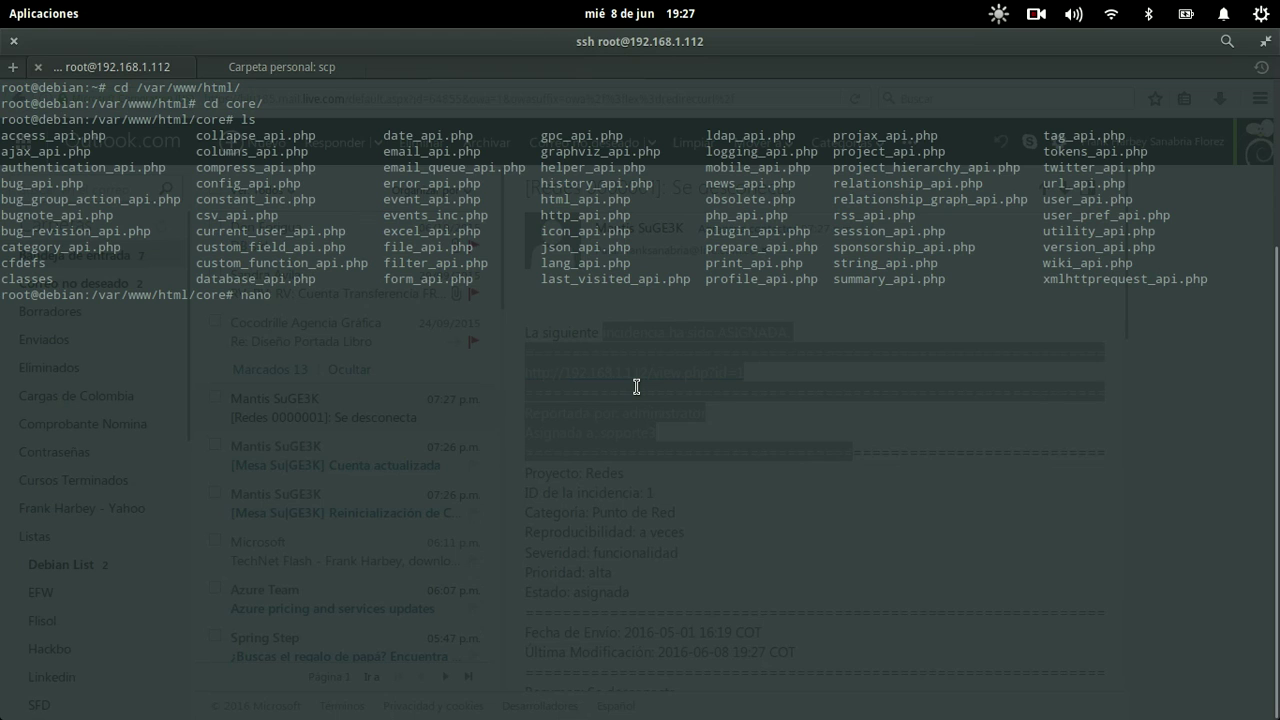
key("BackSpace")
key("BackSpace")
key("BackSpace")
key("BackSpace")
type("pwd")
key("Return")
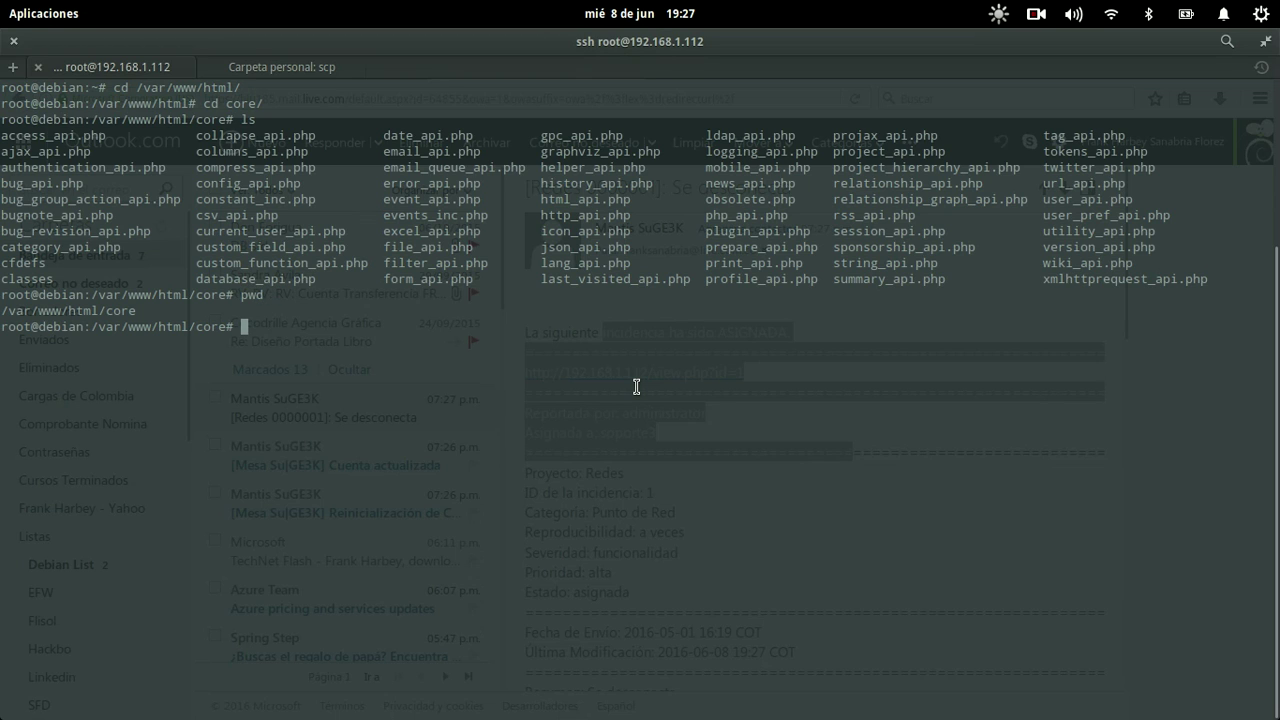
Step: In nano, change $mail->IsHTML( false ) to true in email_api.php and save it
type("nano")
type("il_api")
key("Tab")
key("Return")
key("ctrl+w")
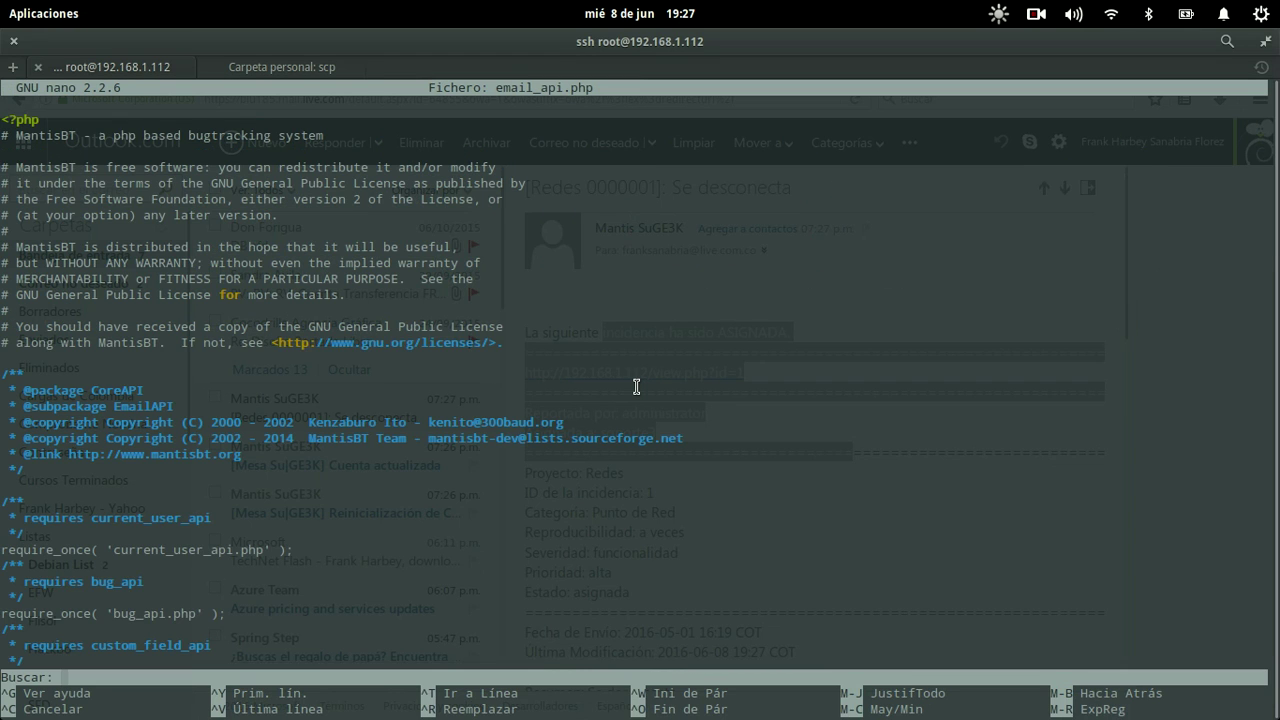
type("il->Is")
type("HTML")
key("Return")
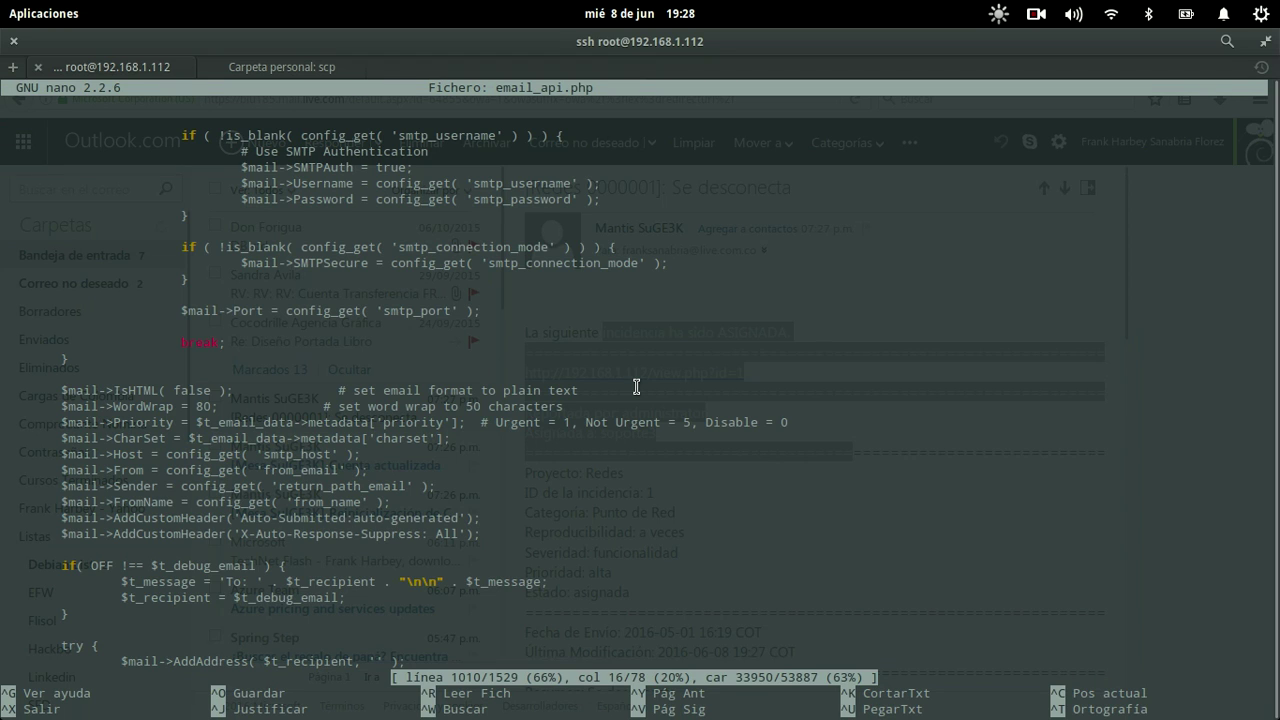
key("Right")
key("Right")
key("Right")
key("Right")
key("Right")
key("Right")
key("Right")
key("Right")
key("Right")
key("Right")
key("Right")
key("Delete")
key("Delete")
key("BackSpace")
key("BackSpace")
key("BackSpace")
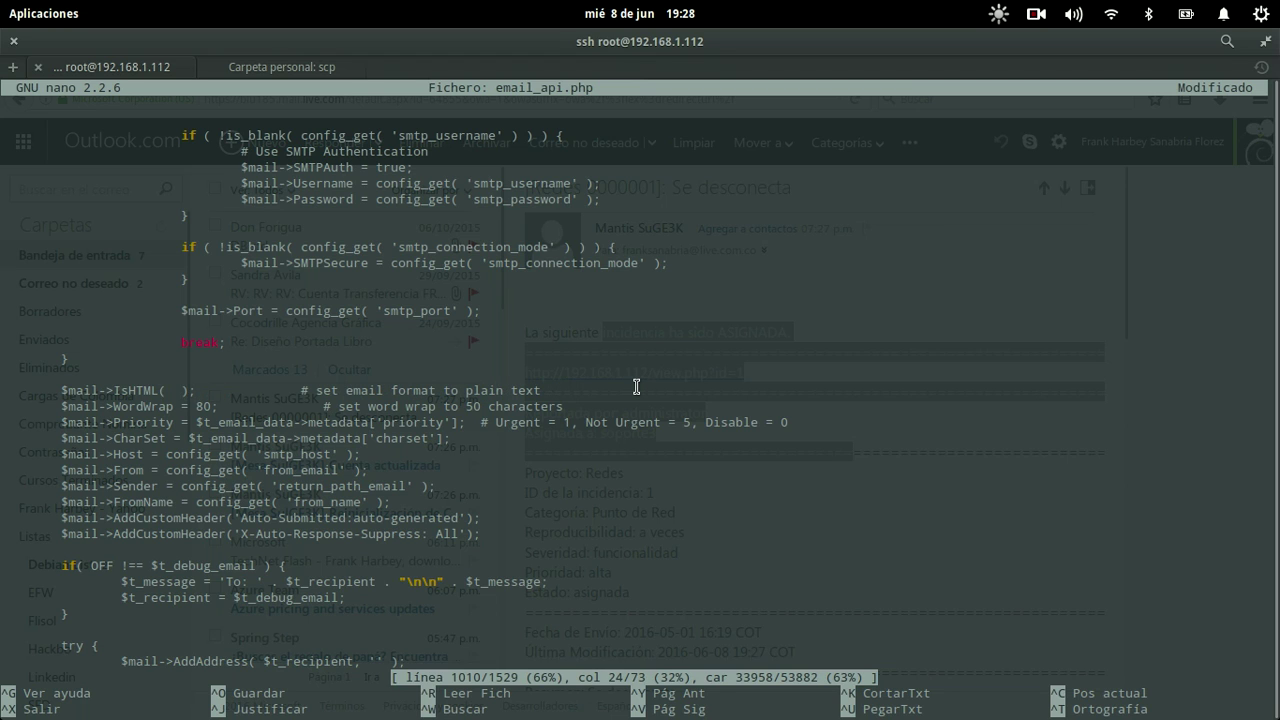
type("true")
key("ctrl+o")
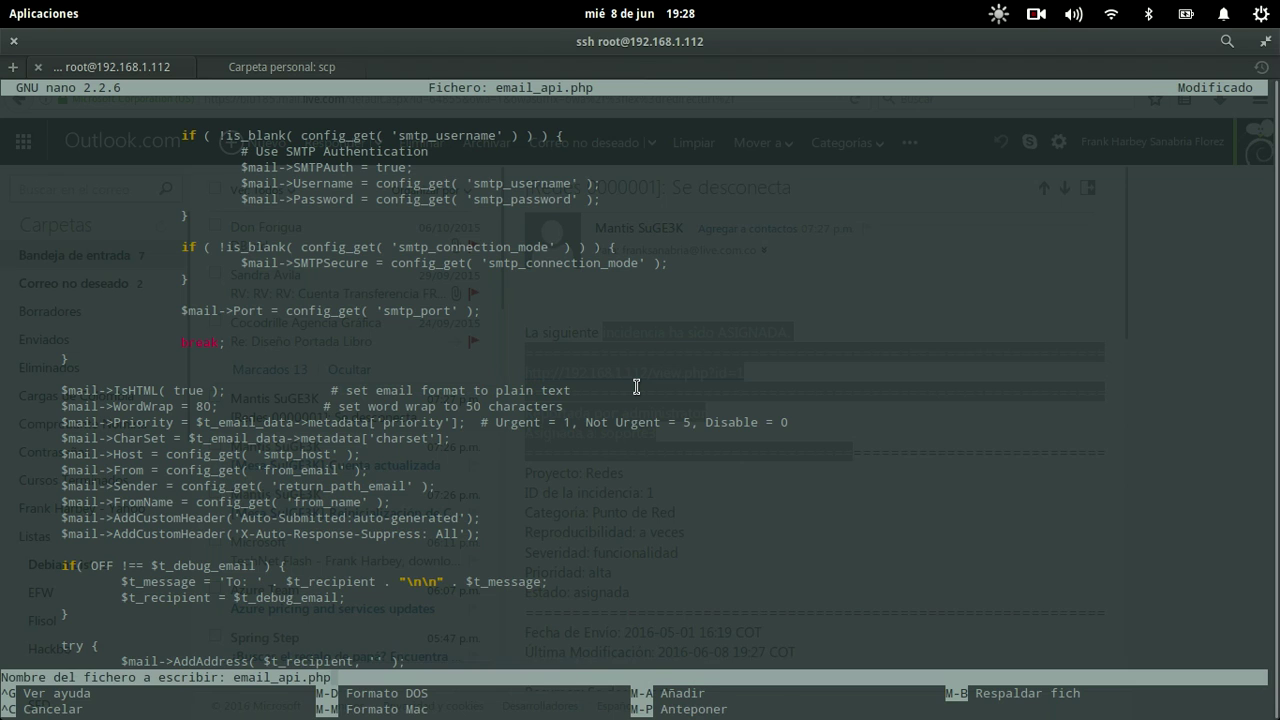
key("Return")
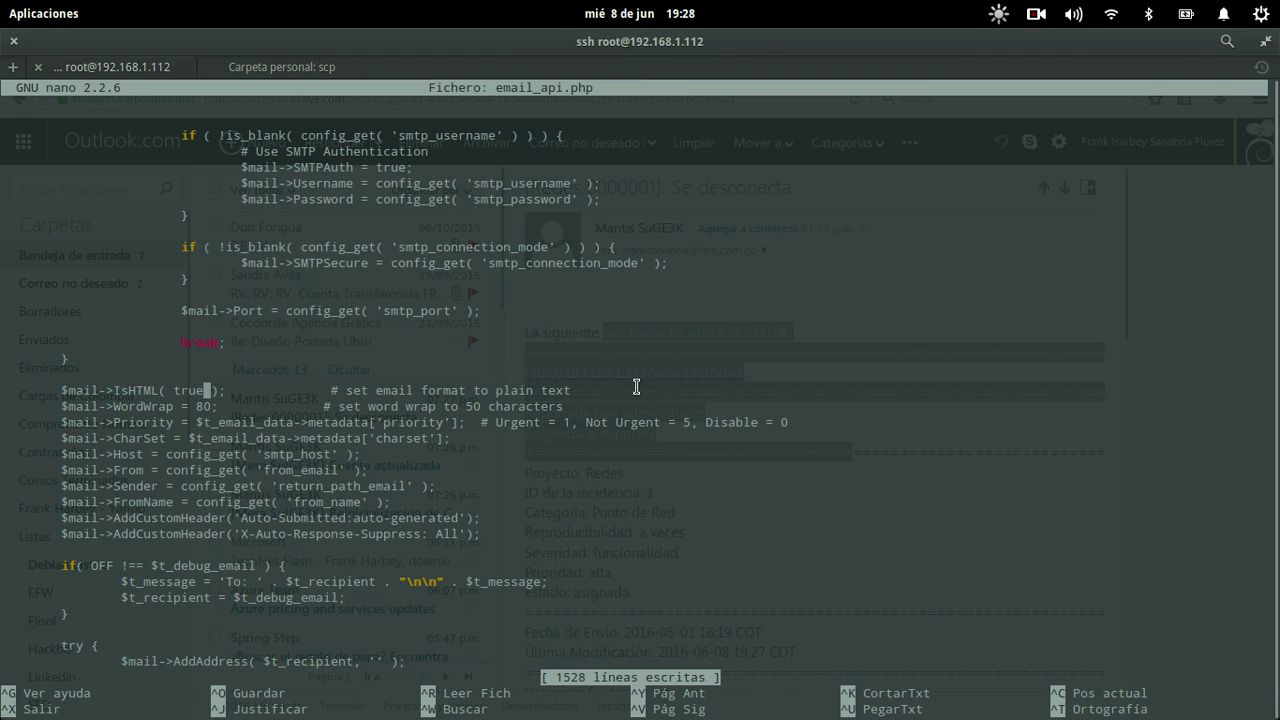
key("alt+Tab")
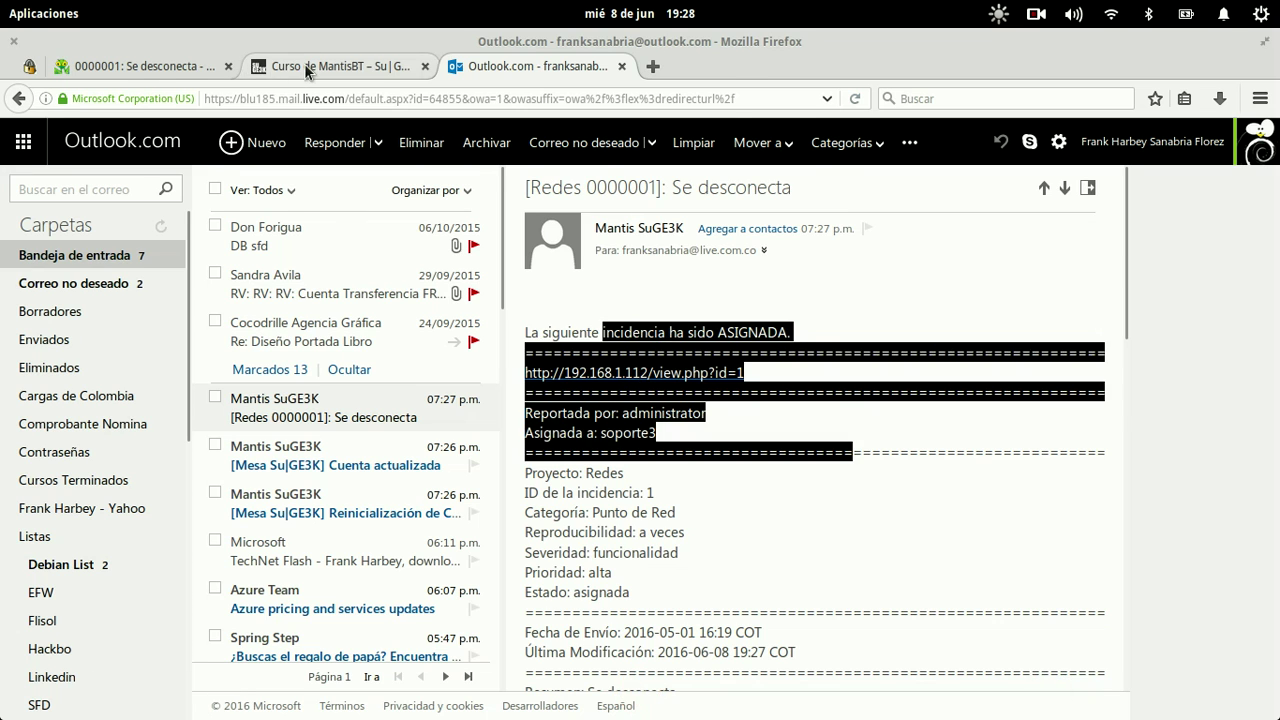
left_click(304, 66)
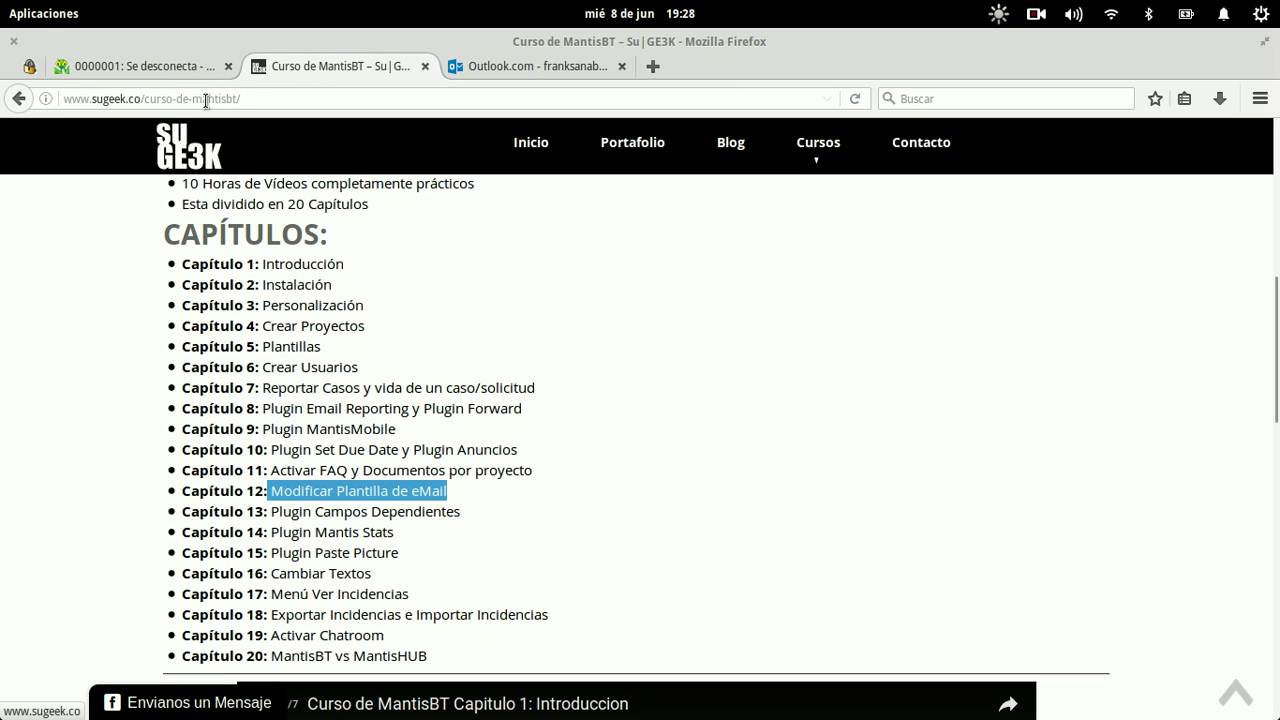
Step: Add the note 'asdasdasdqweqwqwe' to issue 0000001 Se desconecta
left_click(185, 76)
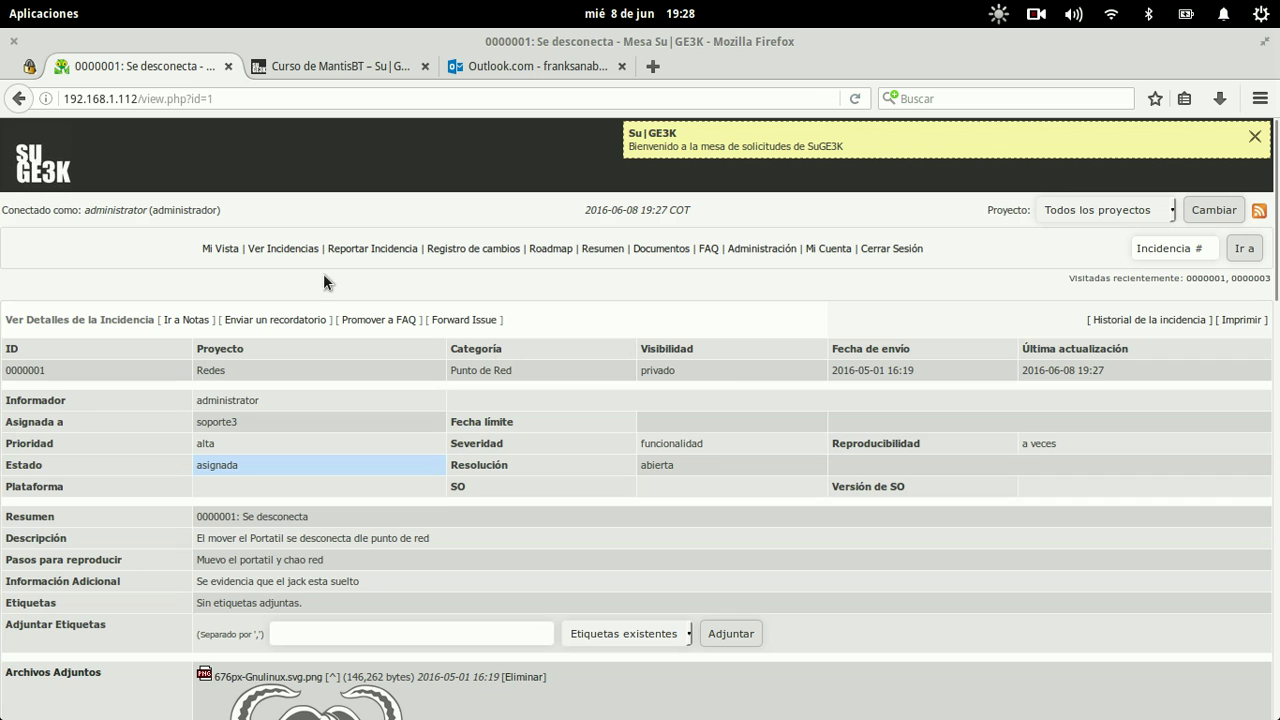
scroll(319, 513, "down", 15)
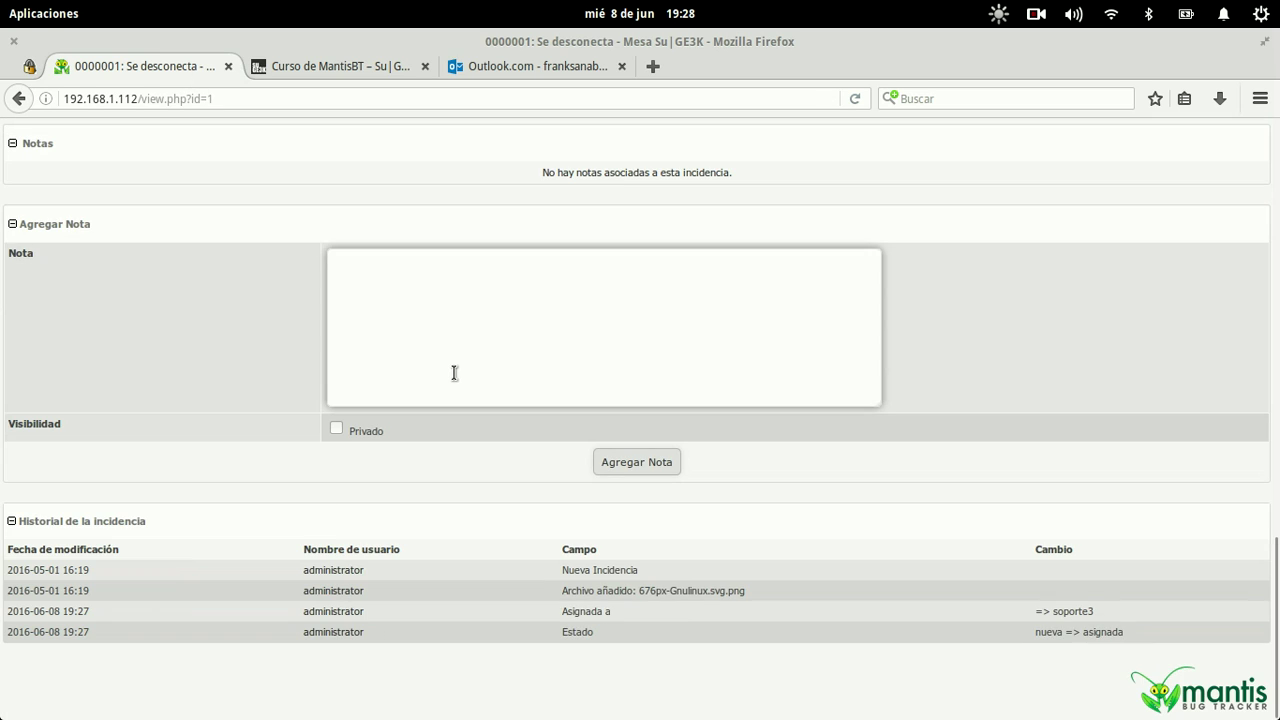
left_click(454, 373)
type("asdasdasdqweqwqwe")
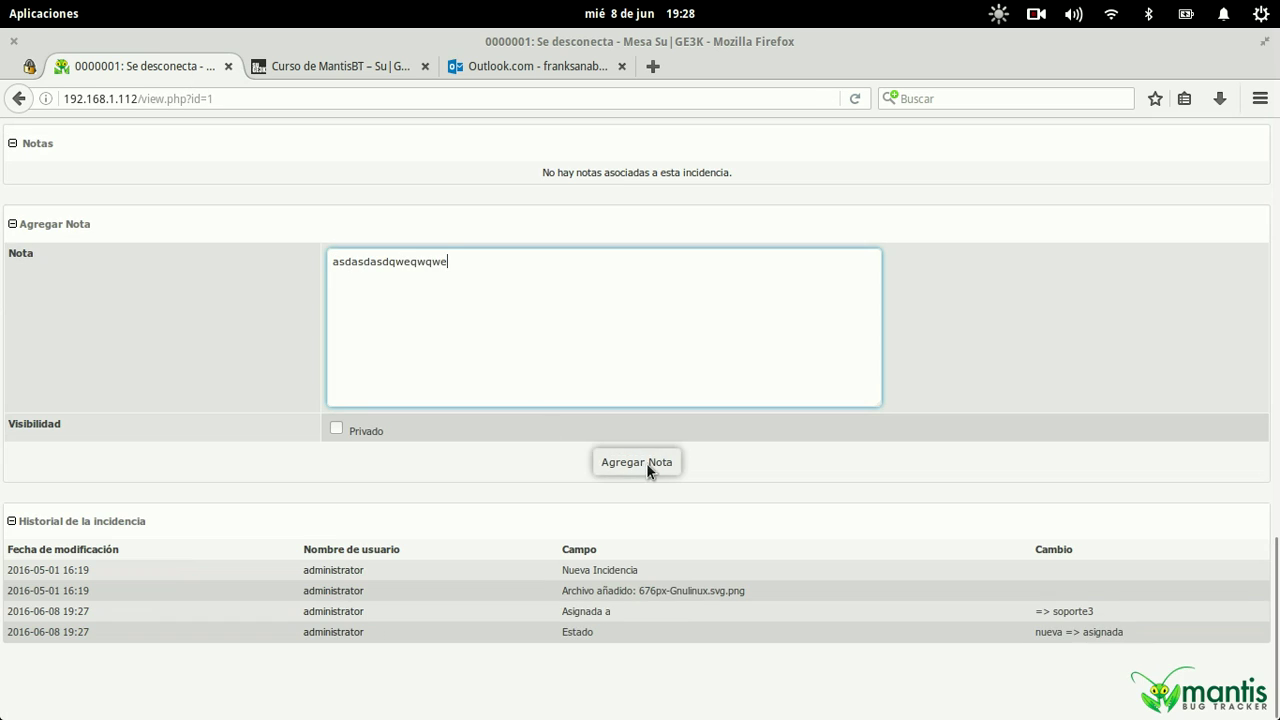
left_click(646, 463)
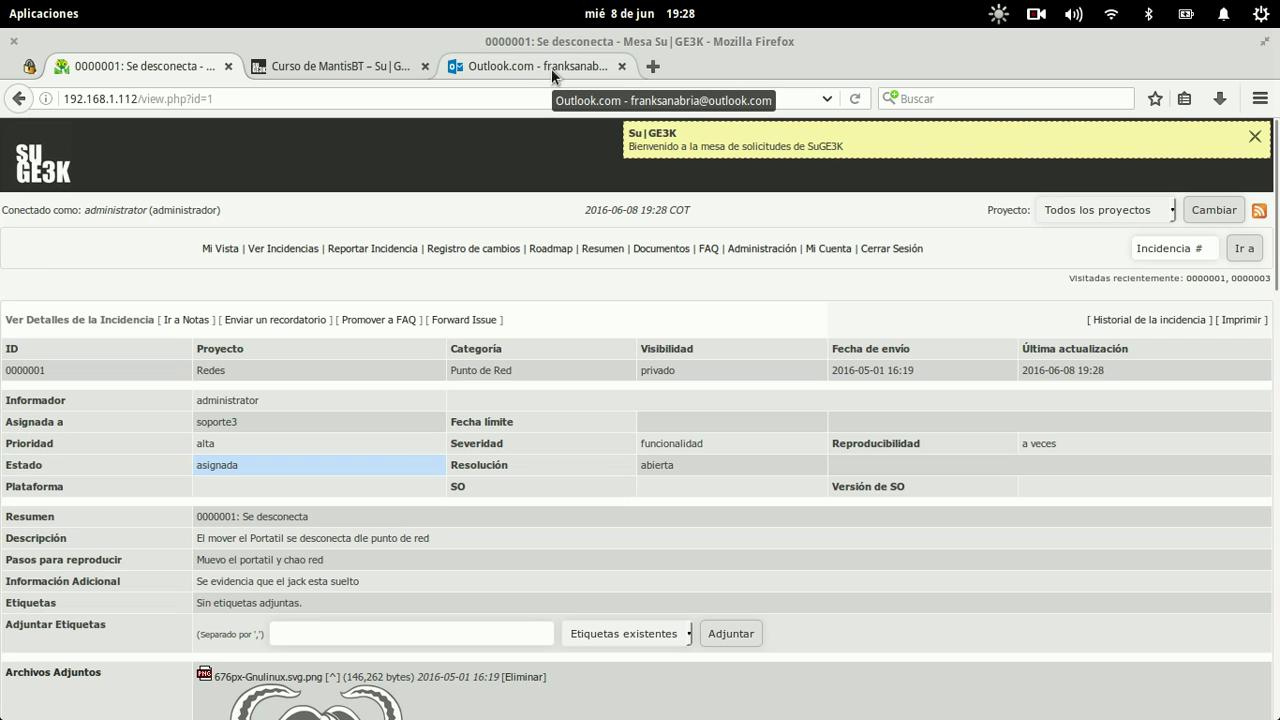
left_click(551, 68)
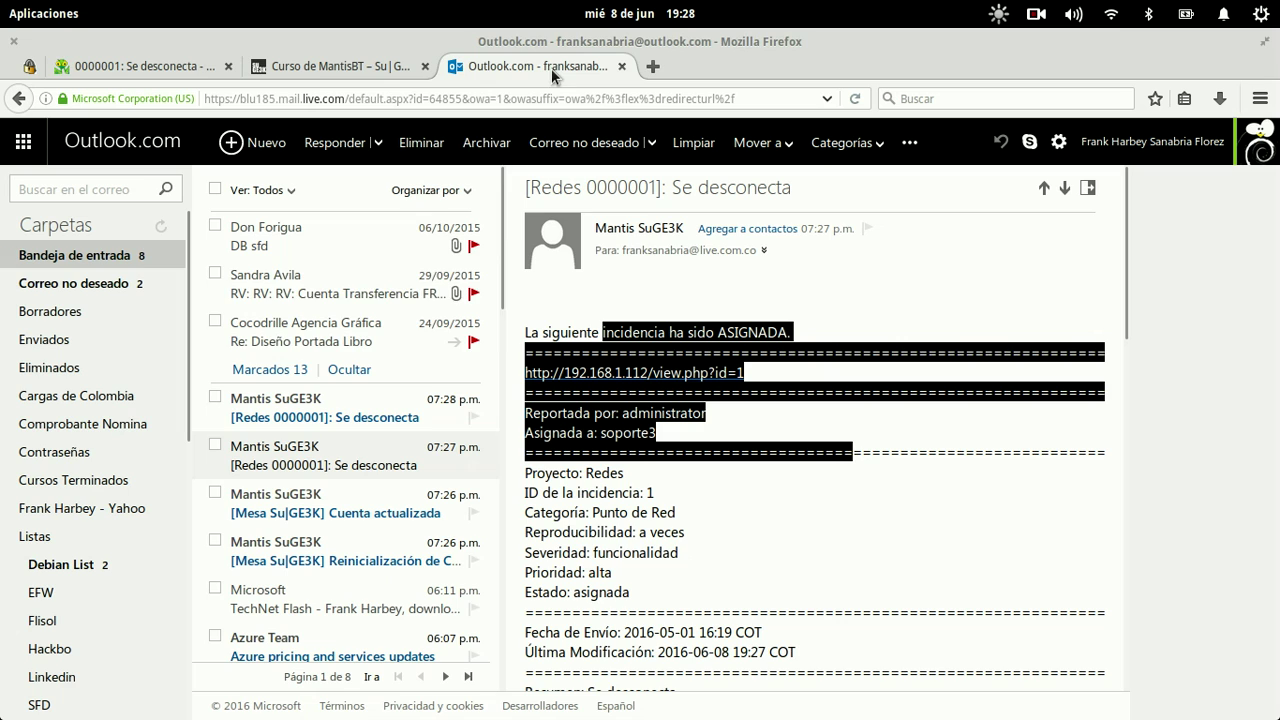
Step: Open the 07:28 Mantis note notification for Redes 0000001 and select its disclaimer
left_click(322, 400)
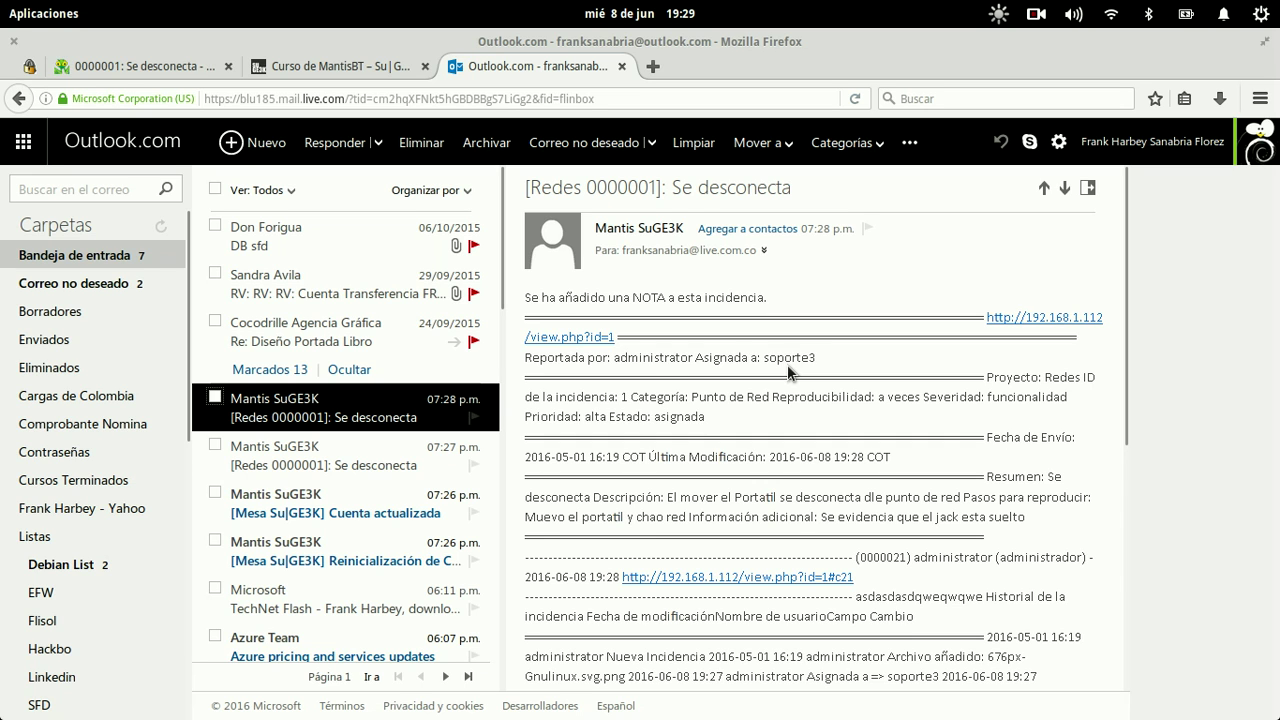
scroll(787, 368, "down", 5)
scroll(788, 368, "up", 5)
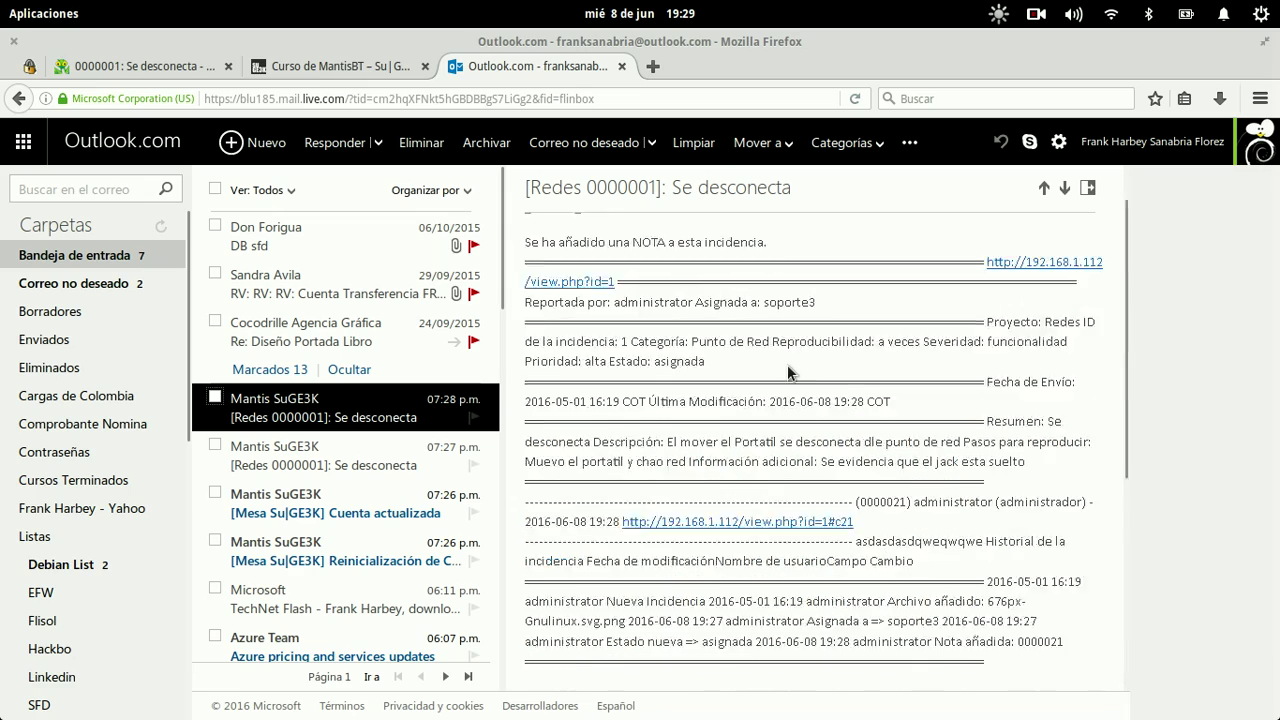
scroll(788, 368, "down", 5)
left_click_drag(575, 366, 957, 647)
left_click(957, 647)
Step: Re-examine the message body and disclaimer, confirming it still renders as plain text
scroll(957, 647, "up", 5)
scroll(700, 450, "down", 5)
left_click_drag(558, 340, 940, 648)
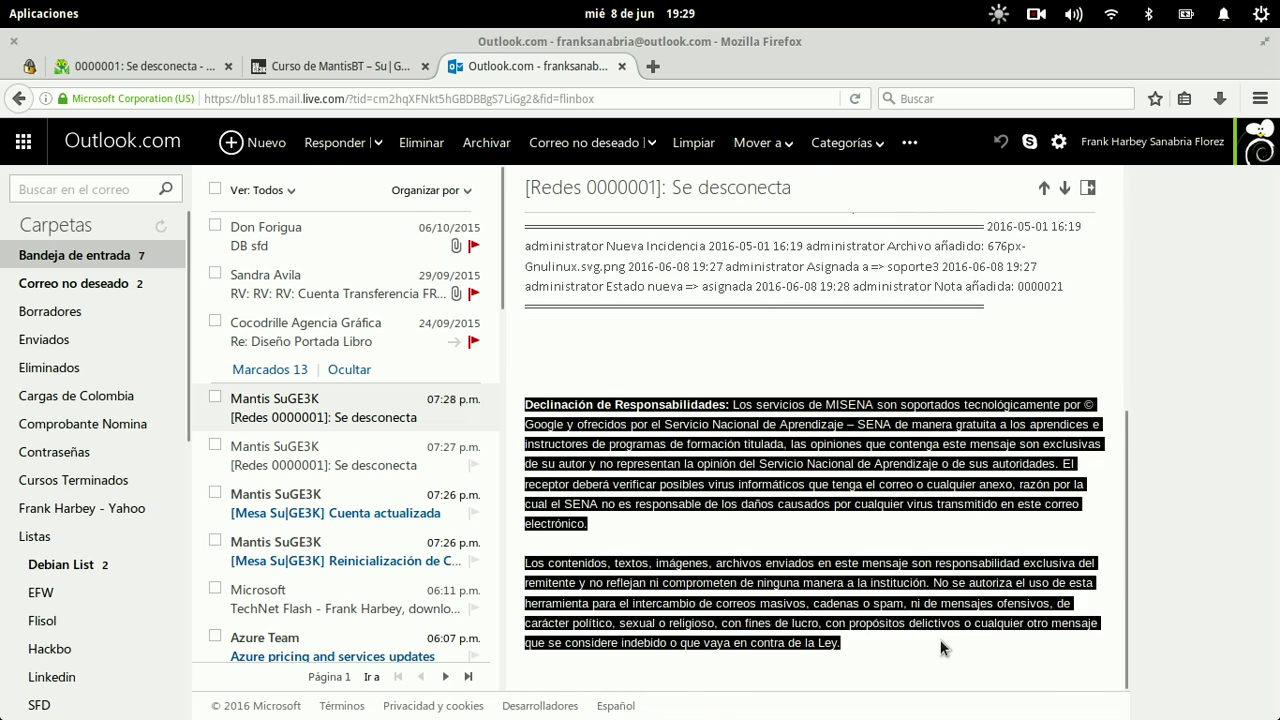
scroll(940, 648, "up", 5)
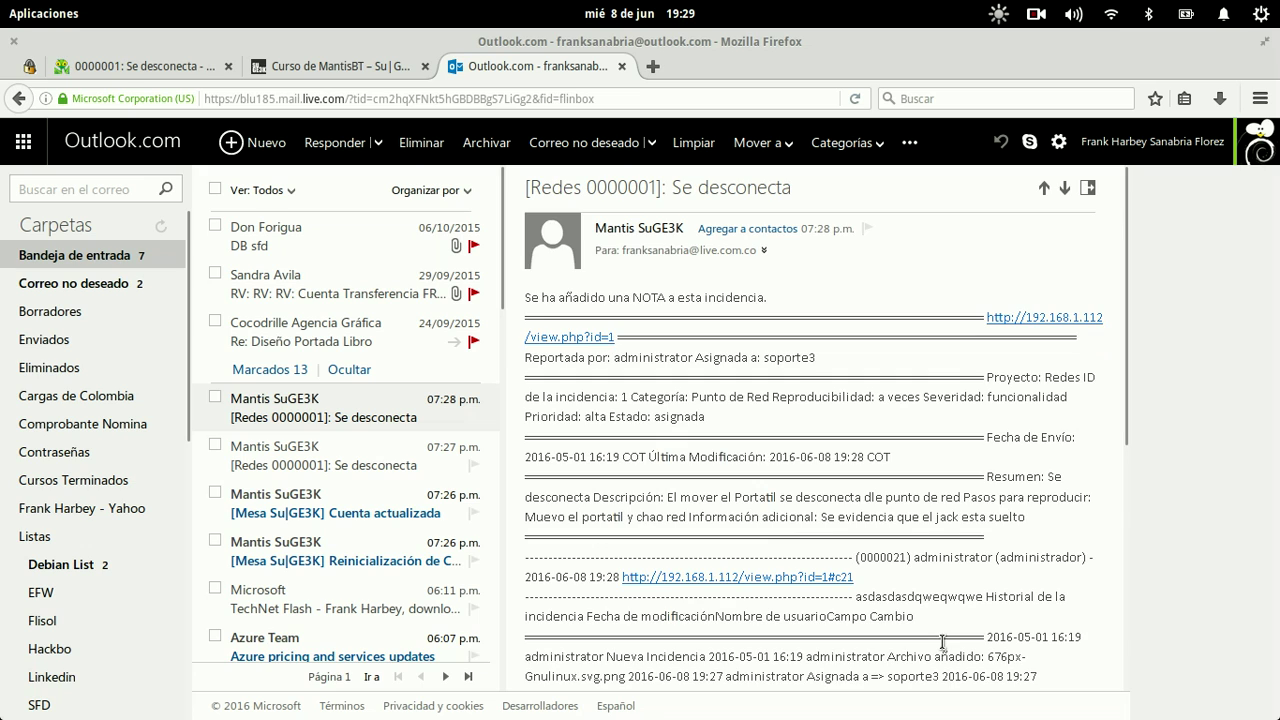
scroll(942, 640, "down", 2)
left_click_drag(993, 596, 690, 297)
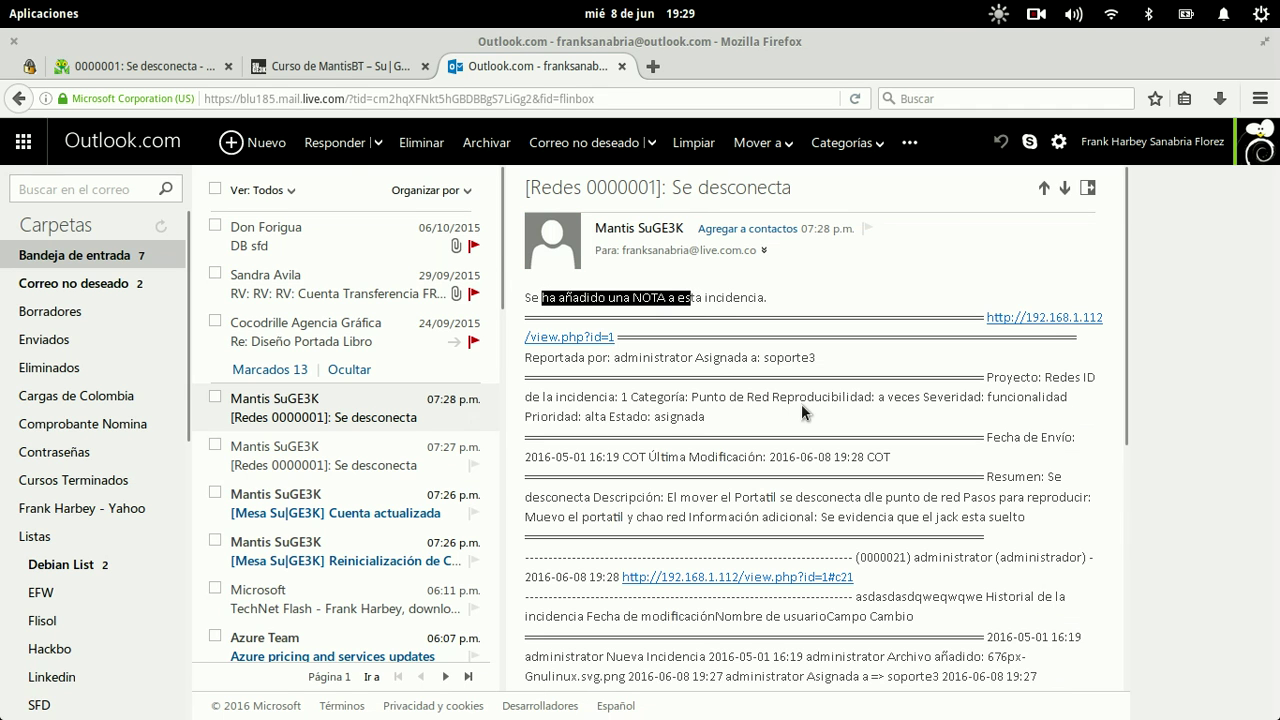
left_click(797, 404)
key("super")
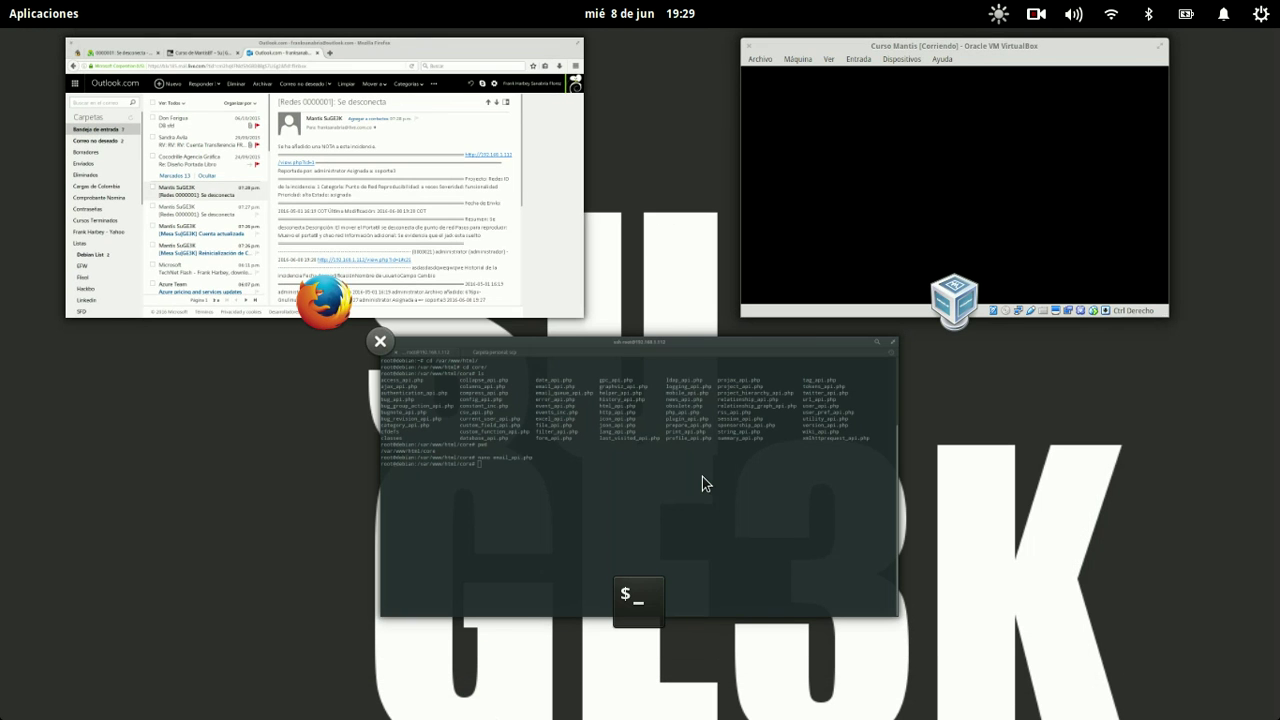
Step: Reopen email_api.php in nano and jump to the first $t_message occurrence
left_click(702, 476)
key("Up")
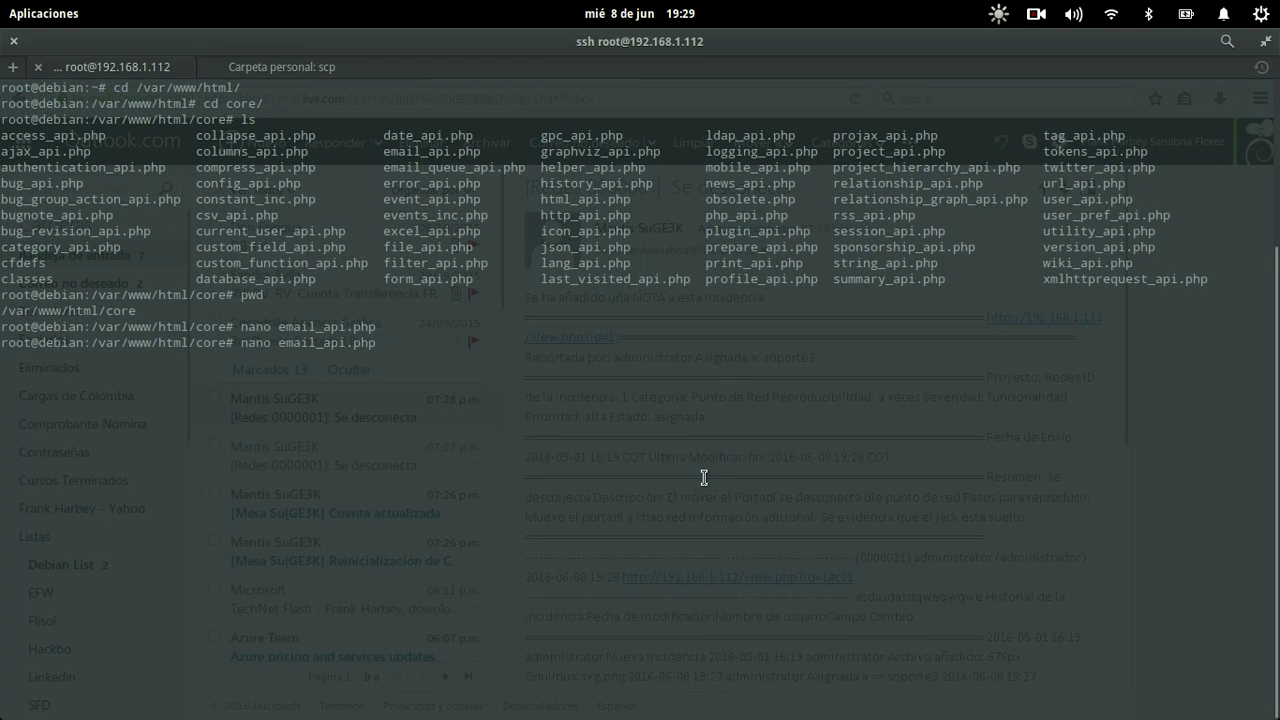
key("Return")
key("ctrl+w")
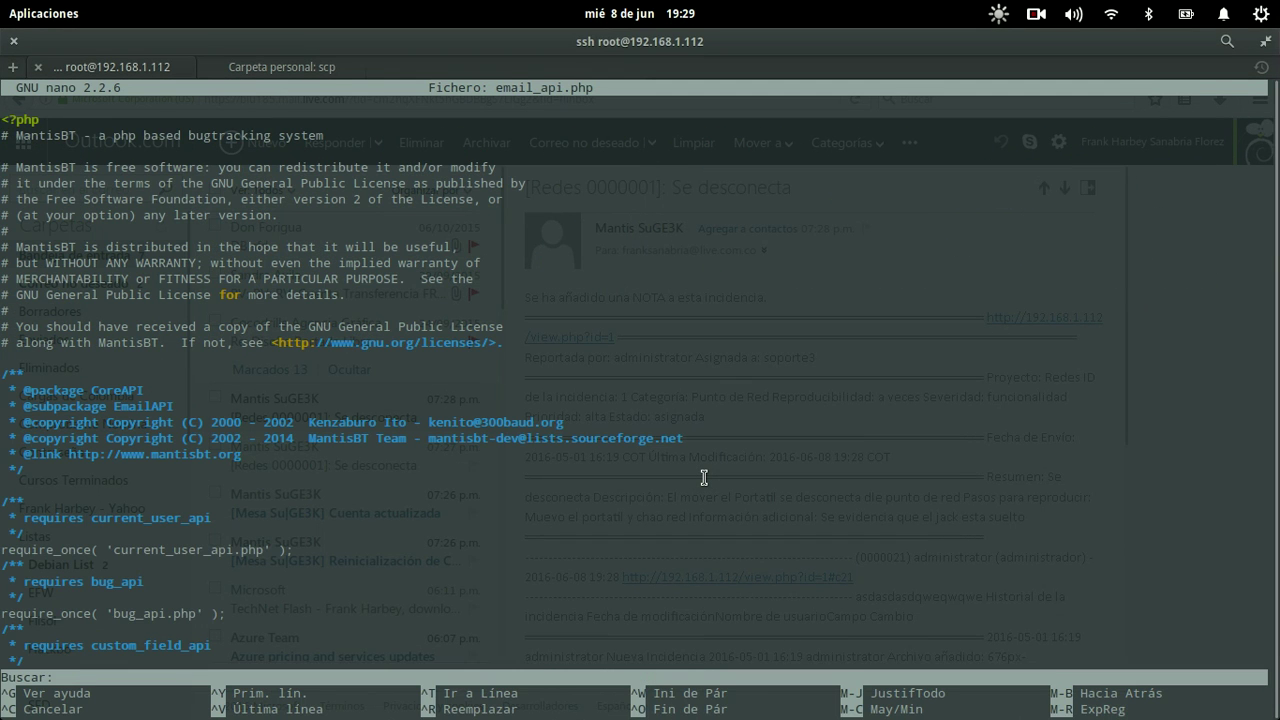
type("$t_message")
key("Return")
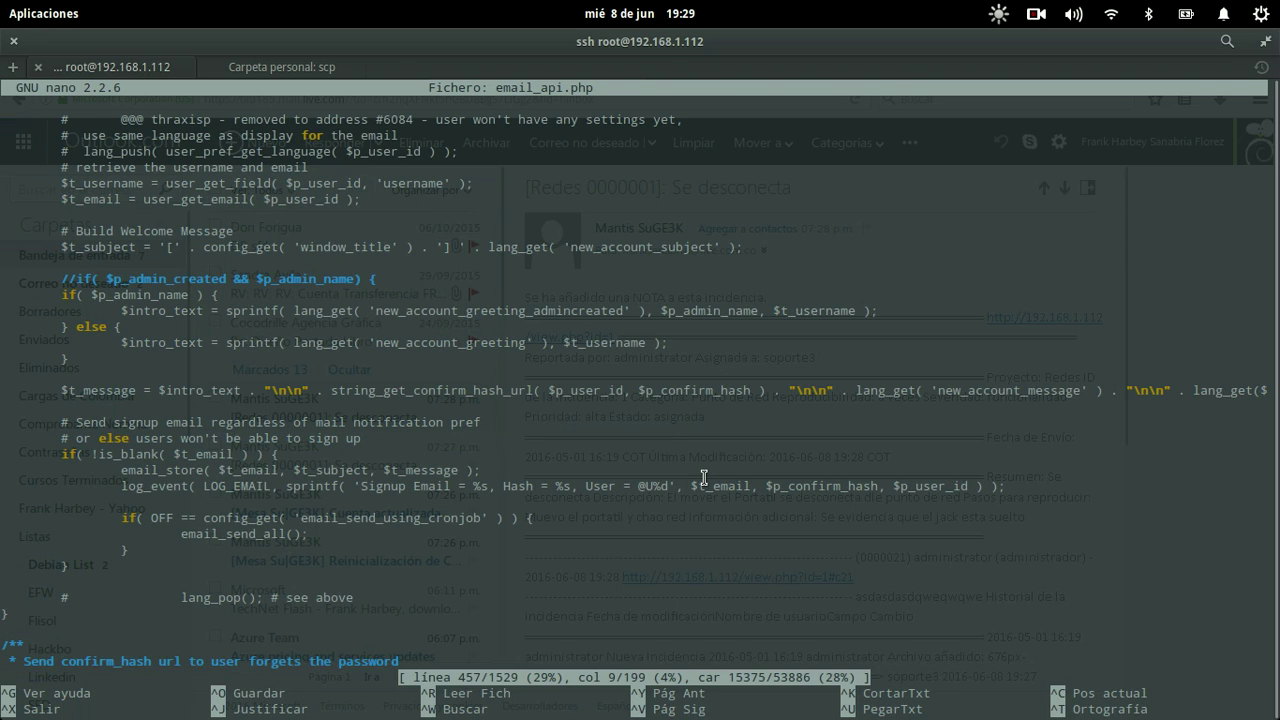
Step: Compare with the Outlook email, then search the file for '_message = handler'
key("Down")
key("Down")
key("Down")
key("Down")
key("Down")
key("Down")
key("Down")
key("Down")
key("Down")
key("Down")
key("Down")
key("Down")
key("Down")
key("Down")
key("Down")
key("Down")
key("Down")
key("Down")
key("Down")
key("Down")
key("Down")
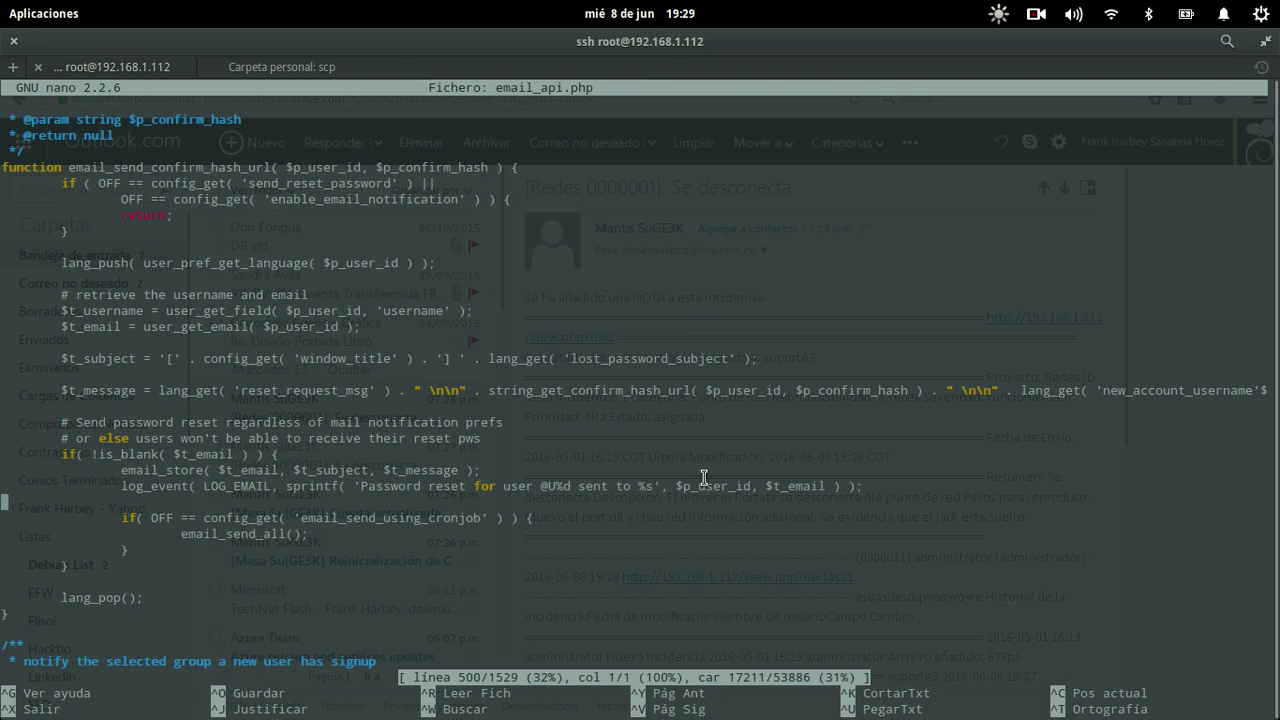
key("Down")
key("Down")
key("Down")
key("Down")
key("Down")
key("Down")
key("Down")
key("Down")
key("Down")
key("Down")
key("Down")
key("Down")
key("Down")
key("Down")
key("Down")
key("Down")
key("Down")
key("Down")
key("Down")
key("Down")
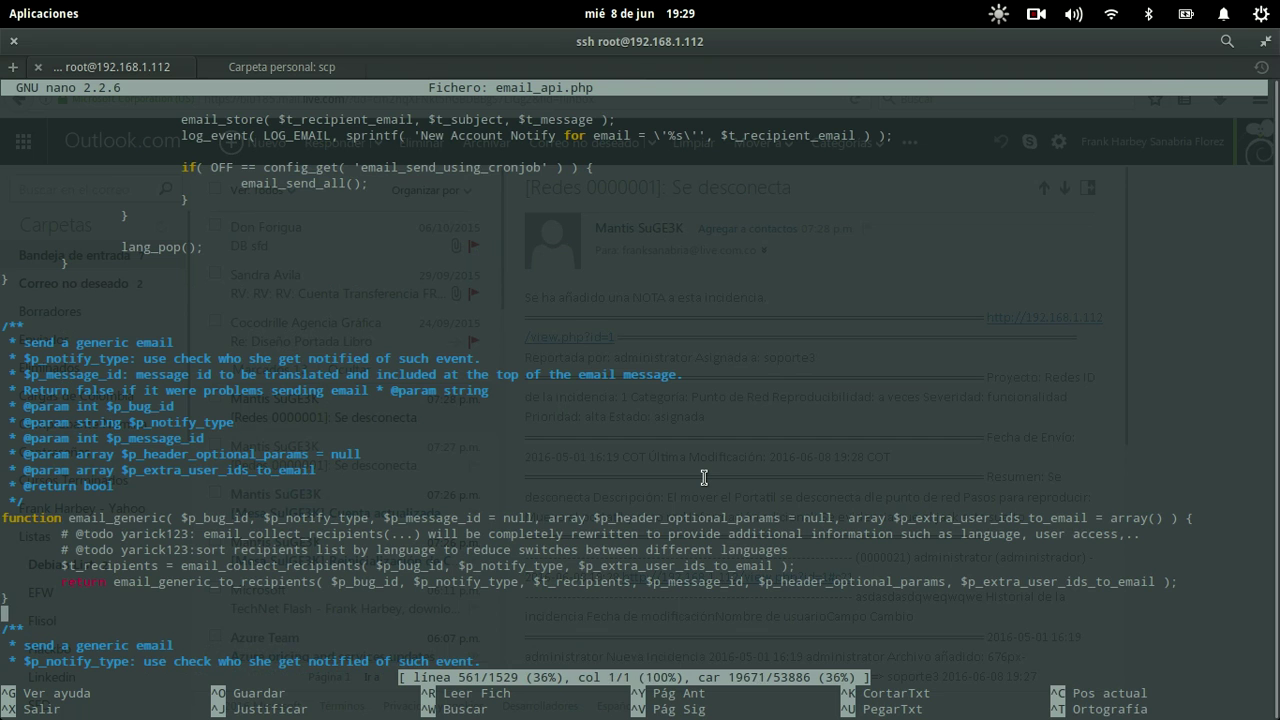
key("alt+Tab")
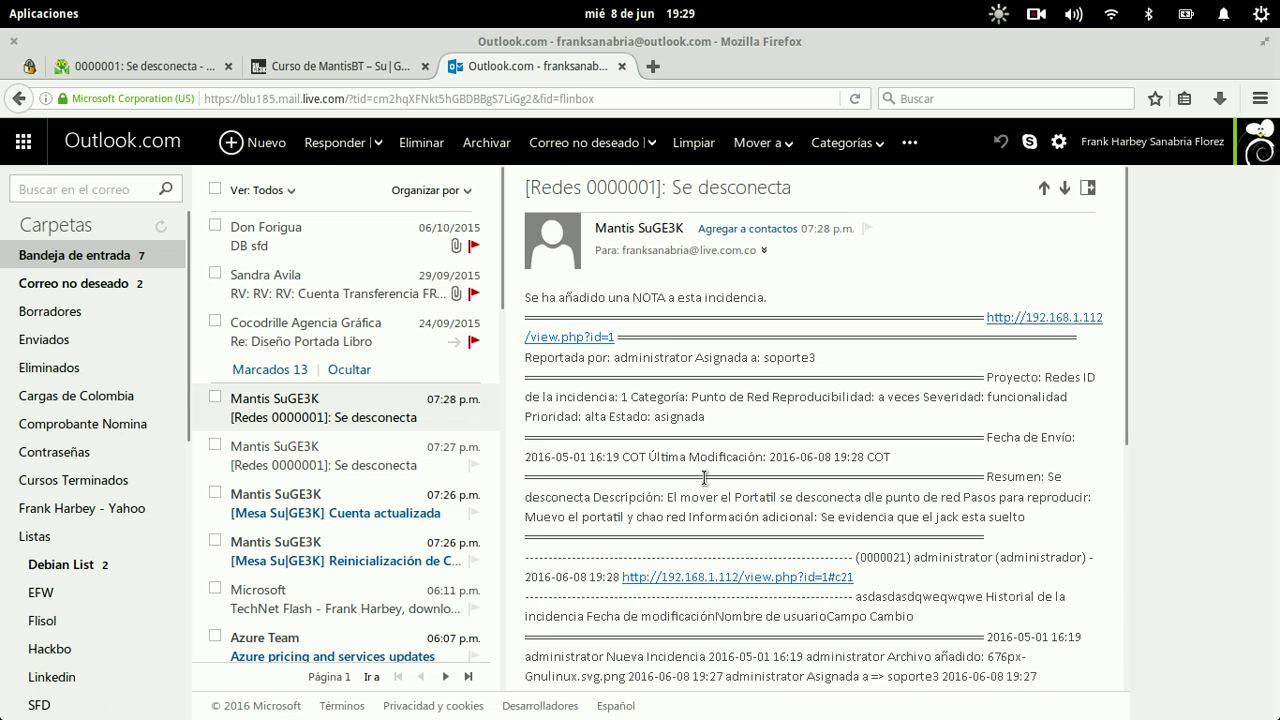
key("alt+Tab")
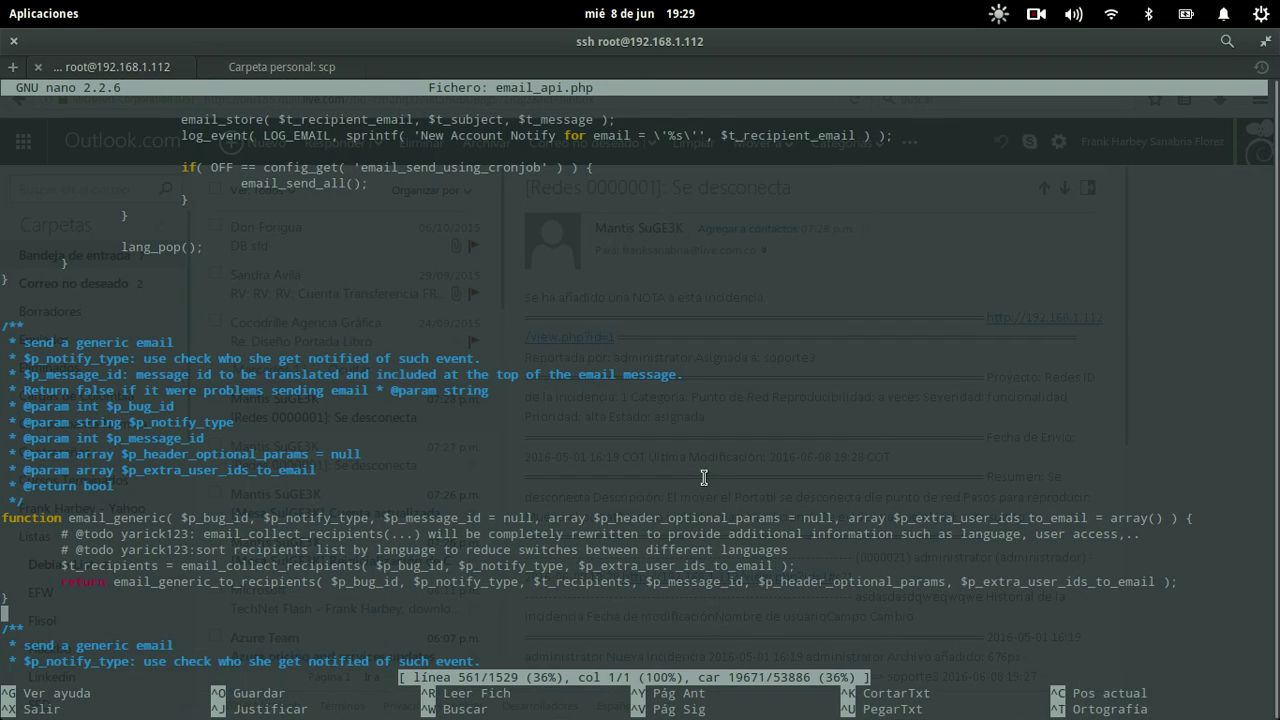
key("ctrl+w")
type("tme")
key("BackSpace")
key("BackSpace")
type("_mes")
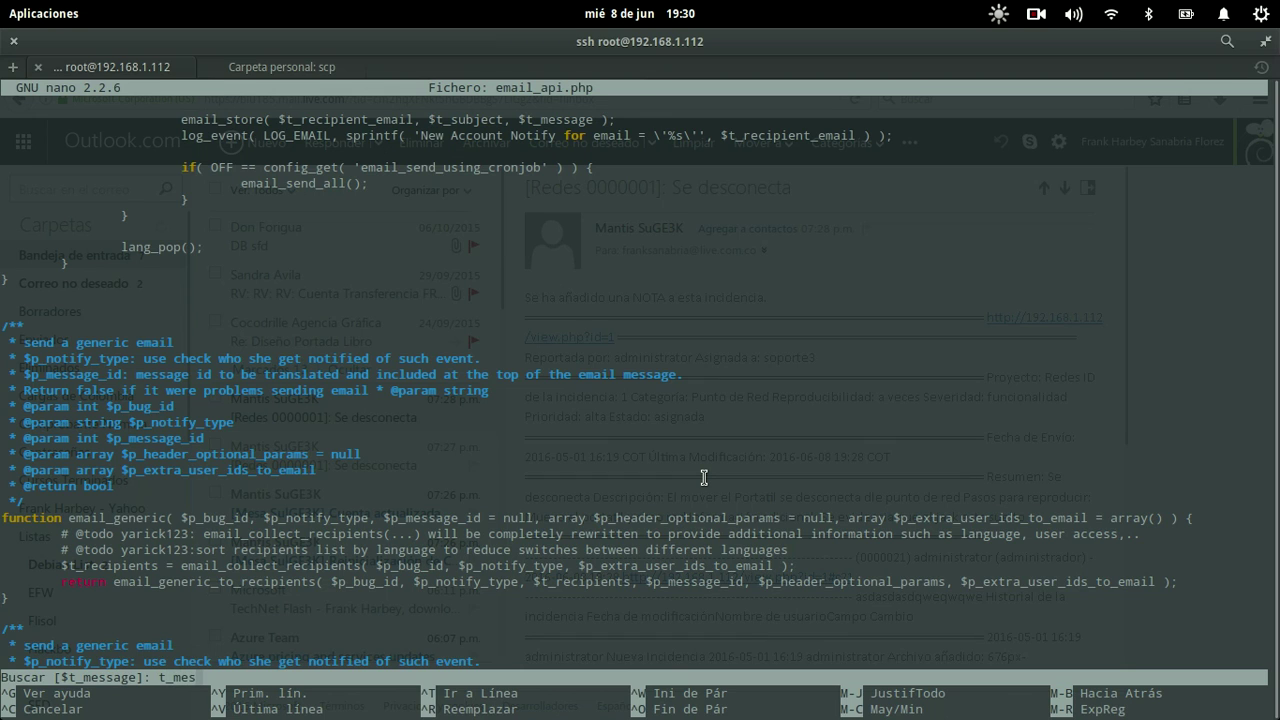
type("sage = handler")
key("Return")
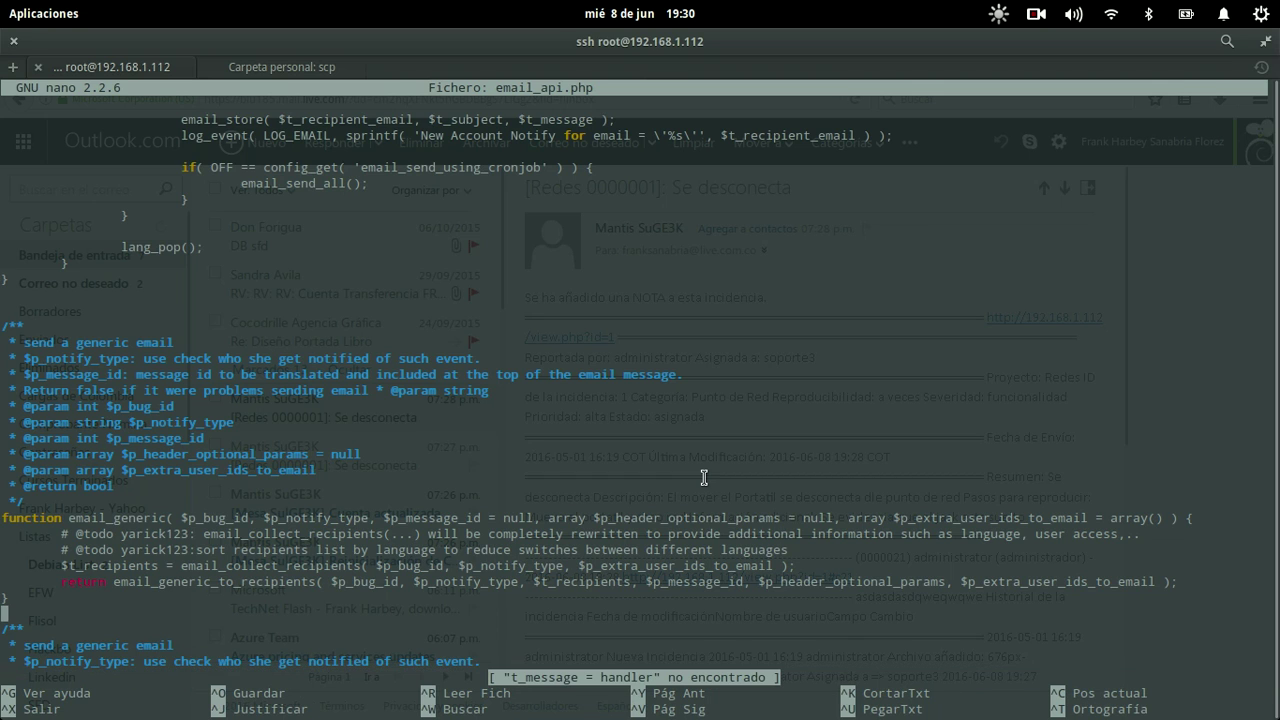
Step: Step through t_message occurrences, past email_send, until reaching email_format_bug_message
key("ctrl+w")
type("t_message")
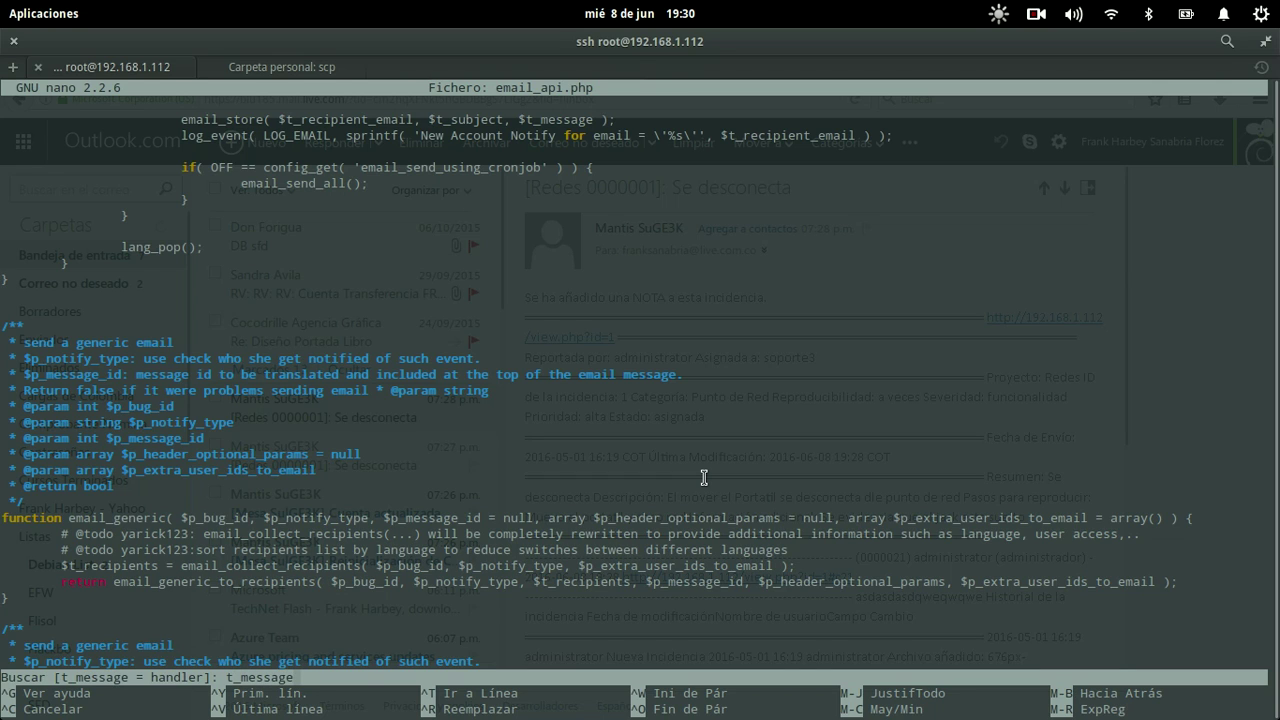
key("Return")
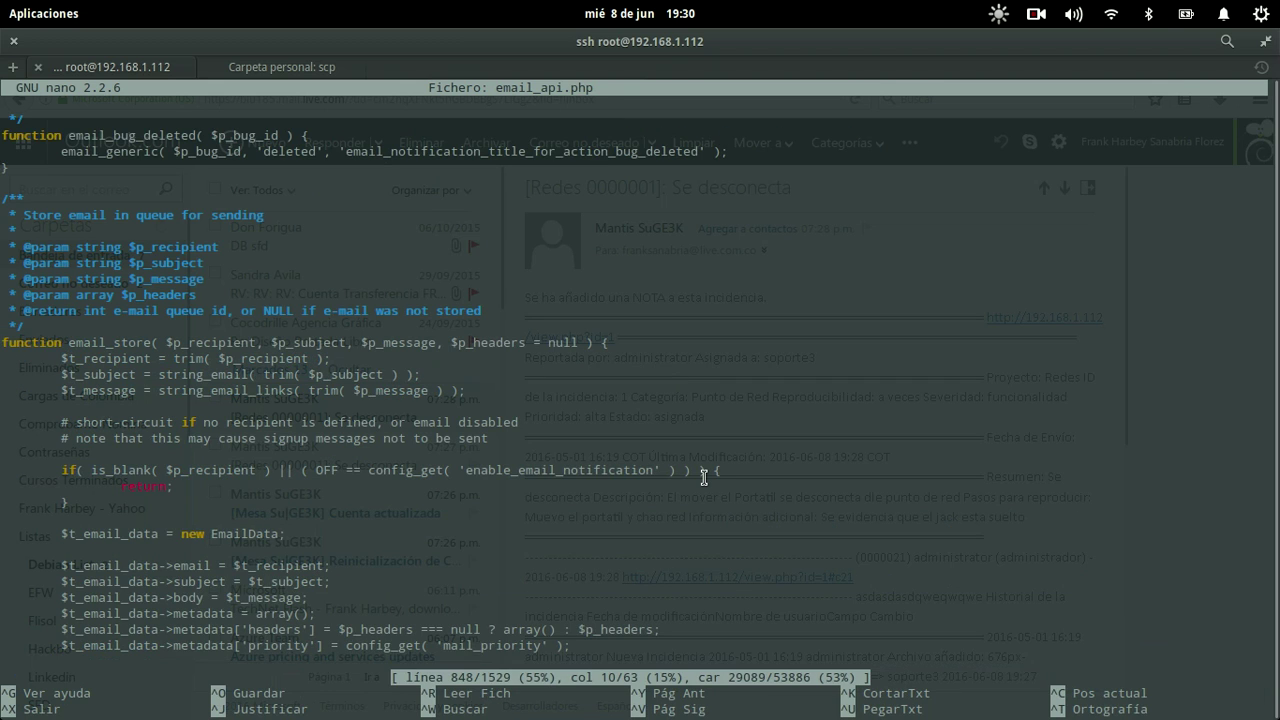
key("ctrl+w")
key("Return")
key("ctrl+w")
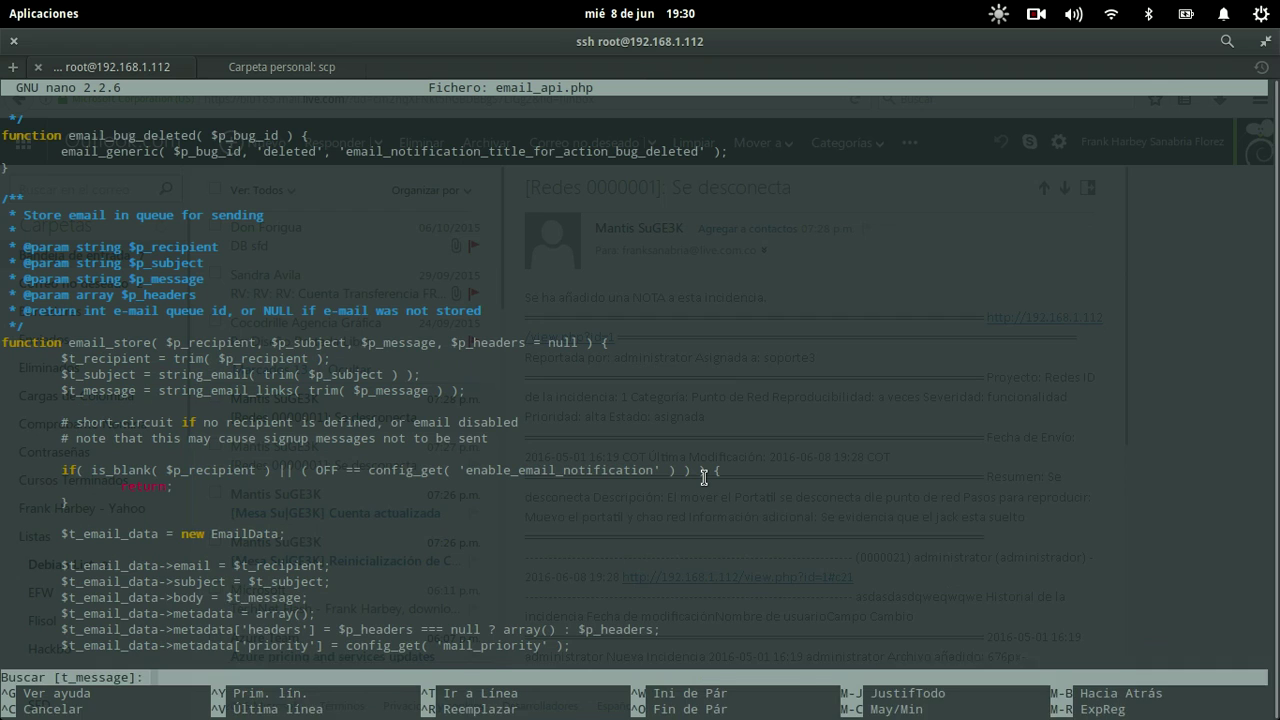
key("Return")
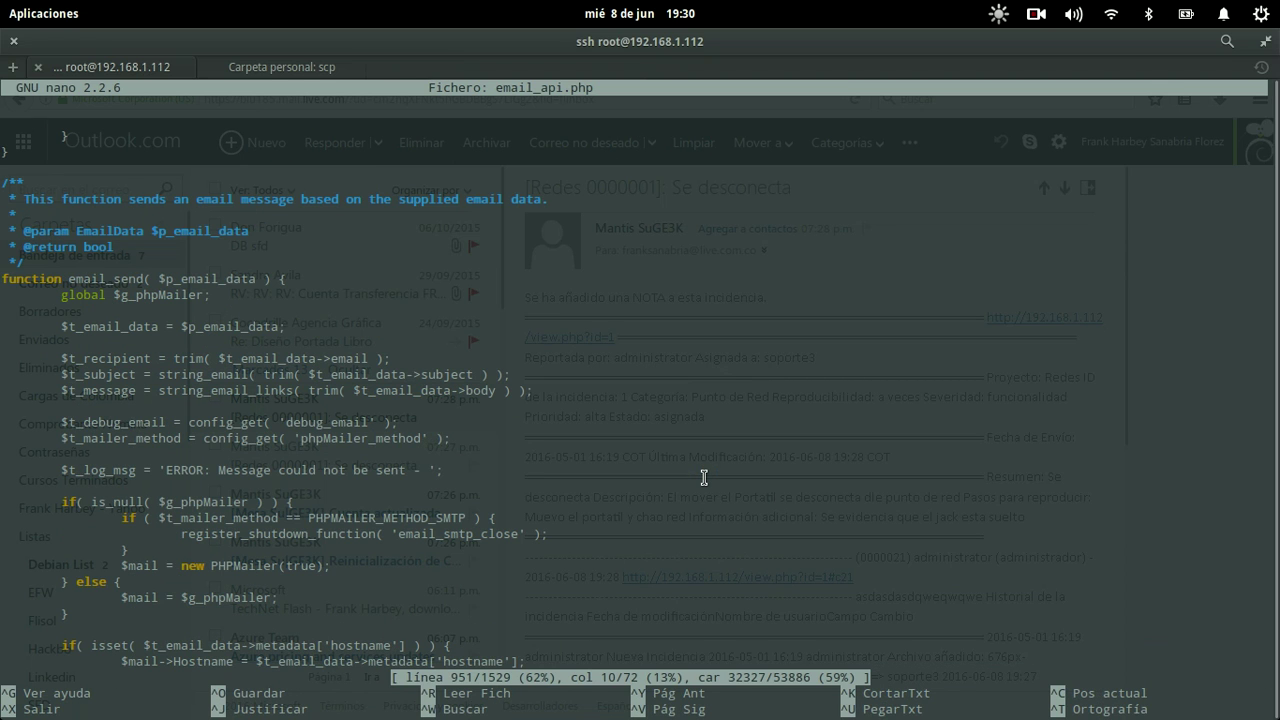
key("Down")
key("Down")
key("Down")
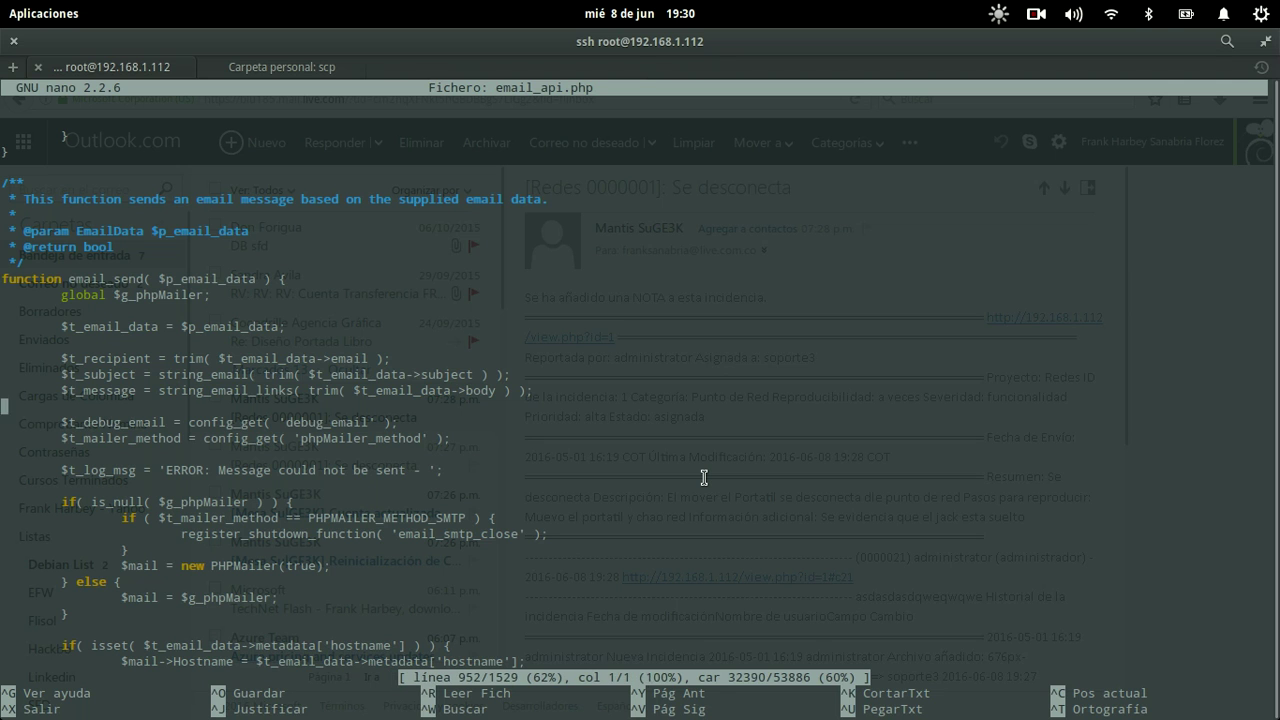
key("Down")
key("Down")
key("Down")
key("Down")
key("Down")
key("Down")
key("Down")
key("Down")
key("Down")
key("Down")
key("Down")
key("Down")
key("Down")
key("Down")
key("Down")
key("Down")
key("Down")
key("Down")
key("Down")
key("Down")
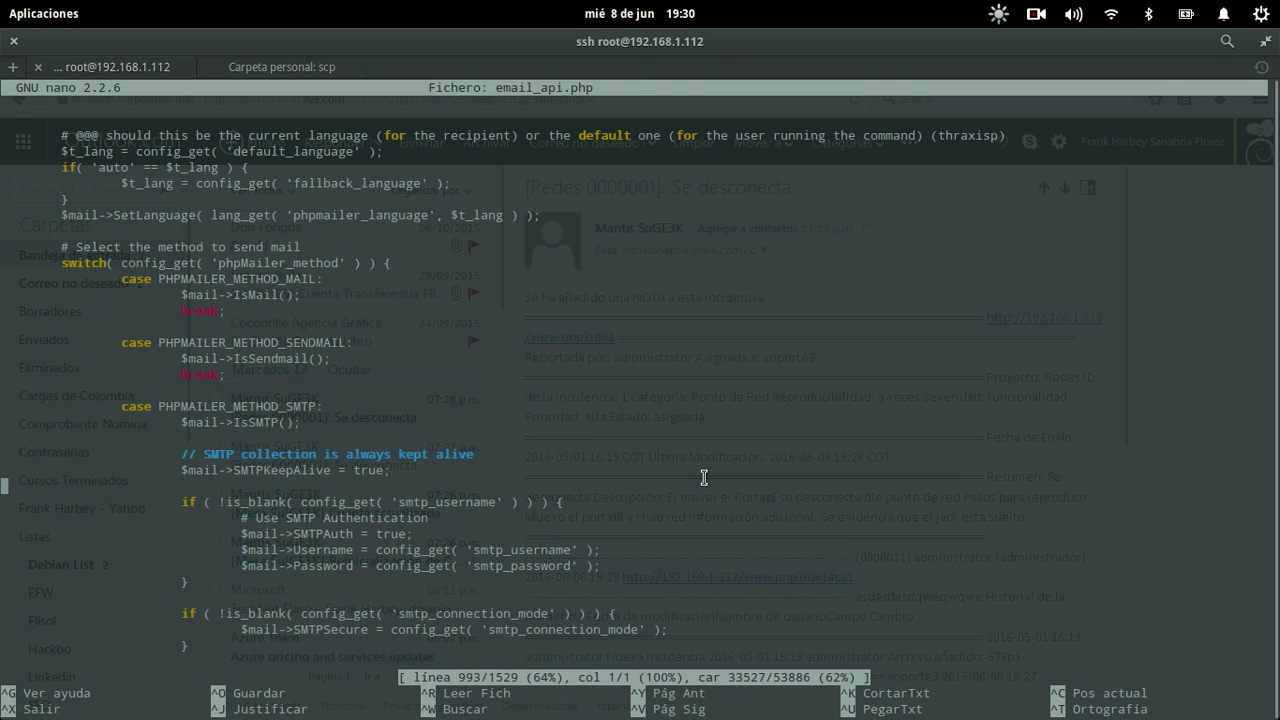
key("Down")
key("ctrl+w")
key("Return")
key("ctrl+w")
key("ctrl+c")
key("ctrl+w")
key("Return")
key("ctrl+w")
key("Return")
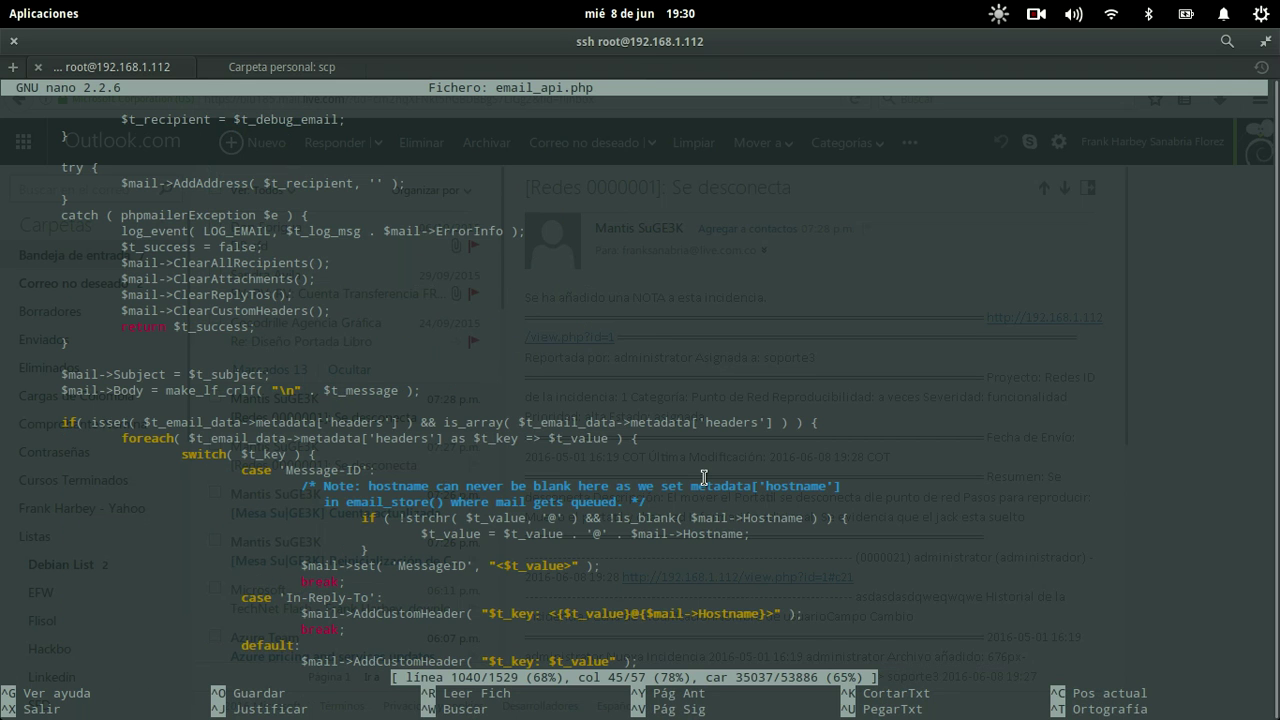
key("ctrl+w")
key("Return")
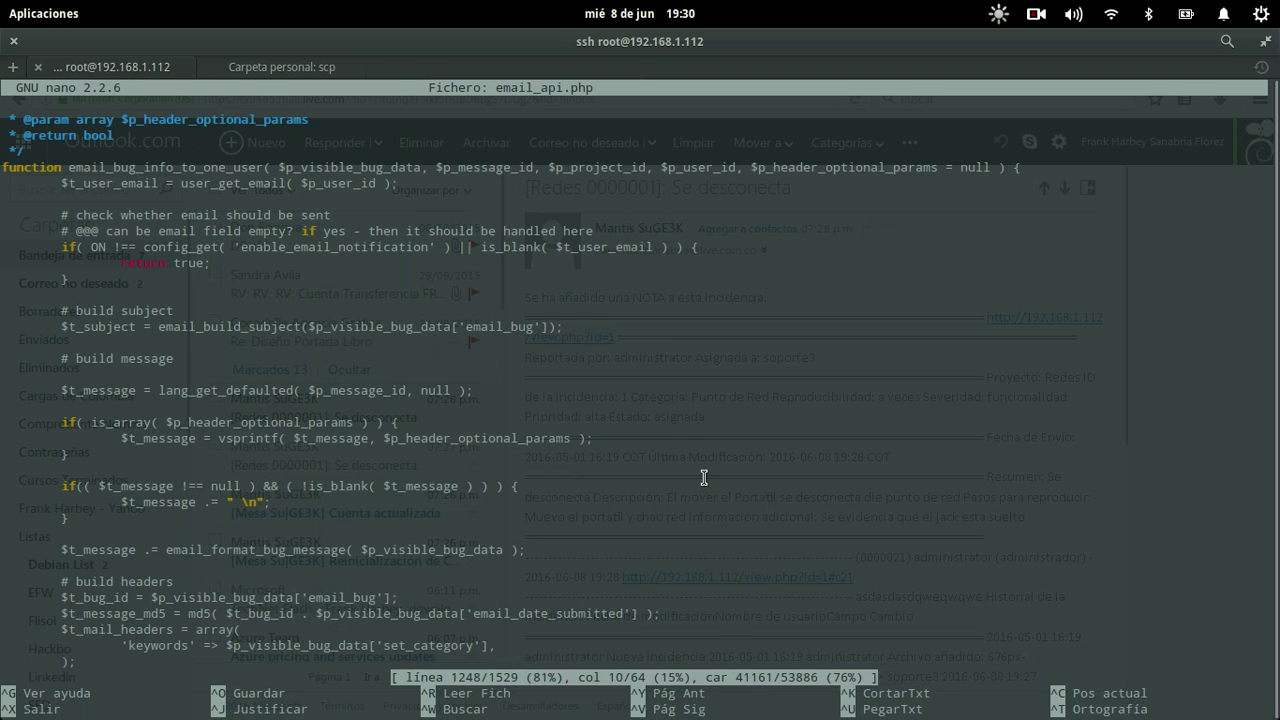
key("ctrl+w")
key("Return")
key("ctrl+w")
key("Return")
key("ctrl+w")
key("Return")
key("ctrl+w")
key("Return")
key("ctrl+w")
key("Return")
key("ctrl+w")
key("Return")
key("ctrl+w")
key("Return")
key("ctrl+w")
key("Return")
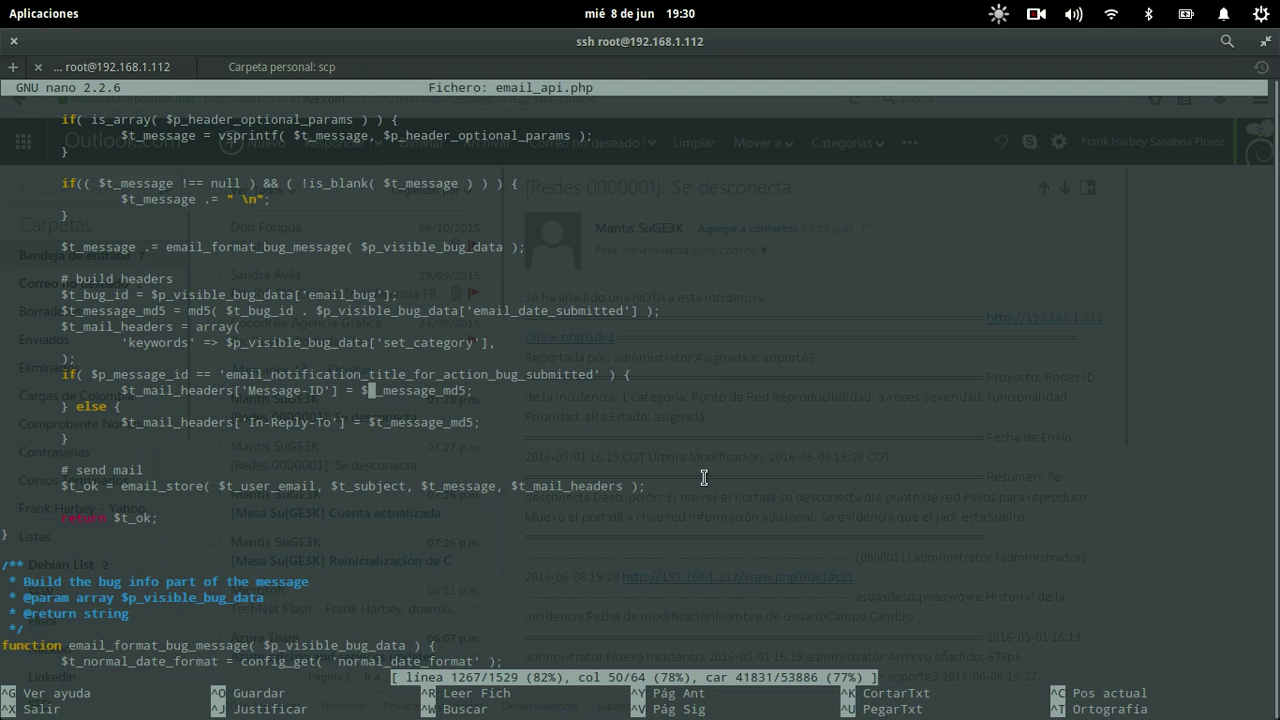
key("ctrl+w")
key("Return")
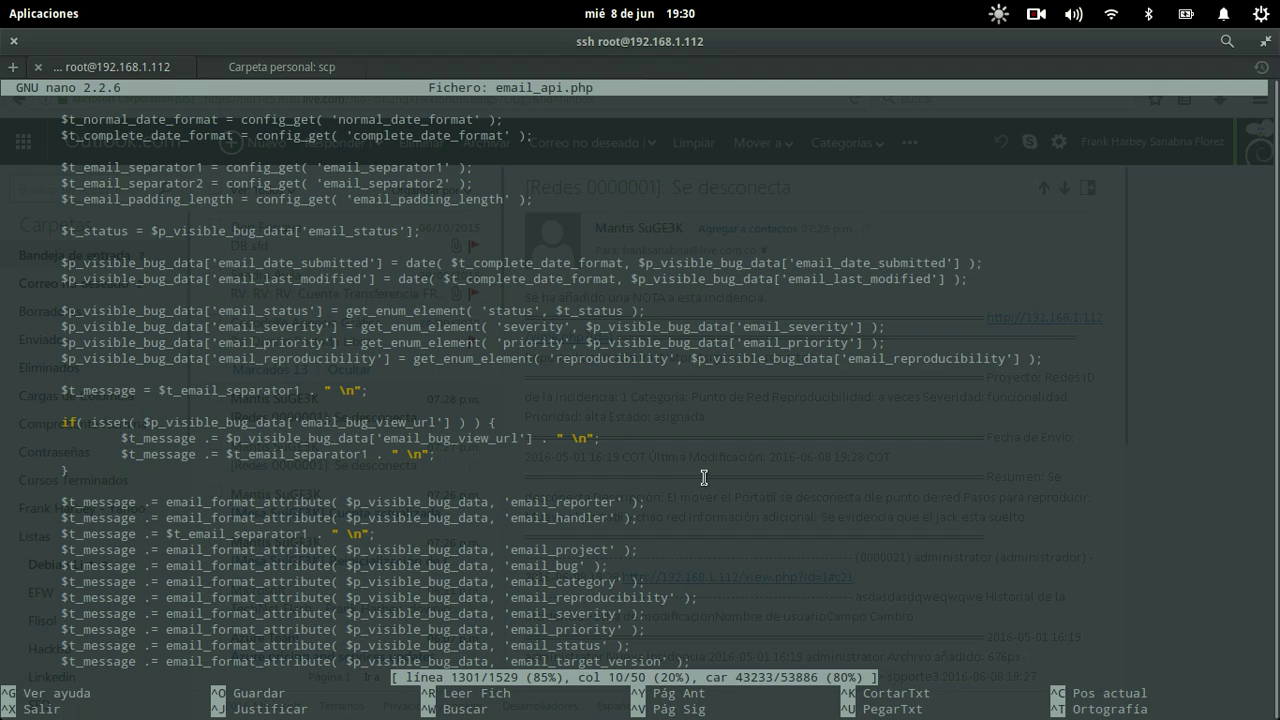
Step: Place the cursor on the email_separator1 line, then hide the drop-down terminal
key("Up")
key("Up")
key("Up")
key("Up")
key("Up")
key("Up")
key("Up")
key("Up")
key("Up")
key("Up")
key("Up")
key("Up")
key("Up")
key("Up")
key("Up")
key("Up")
key("Up")
key("Up")
key("Down")
key("Down")
key("Down")
key("Down")
key("Down")
key("Down")
key("Up")
key("Up")
key("End")
key("Left")
key("Left")
key("Left")
key("Left")
key("Left")
key("Left")
key("Left")
key("Left")
key("Left")
key("Left")
key("Left")
key("Left")
key("Left")
key("Left")
key("Left")
key("Left")
key("Left")
key("F12")
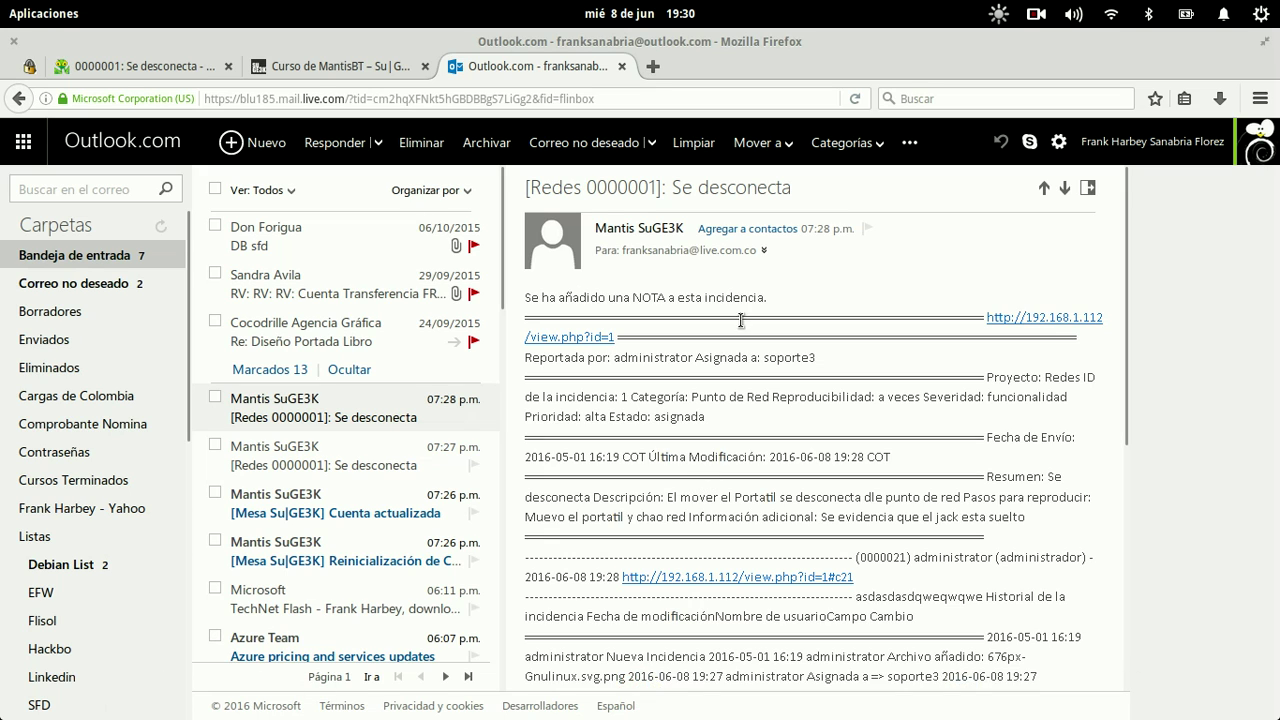
Step: Replace the trailing newline code with <br /> on the first separator and view-url lines
double_click(741, 320)
key("F12")
key("Down")
key("Down")
key("Down")
key("Down")
key("Down")
key("Down")
key("Down")
key("Down")
key("Down")
key("Down")
key("Down")
key("Down")
key("Down")
key("Down")
key("Down")
key("Down")
key("Down")
key("Down")
key("Down")
key("Down")
key("Up")
key("Up")
key("Up")
key("Up")
key("Up")
key("Up")
key("Up")
key("Up")
key("Up")
key("Up")
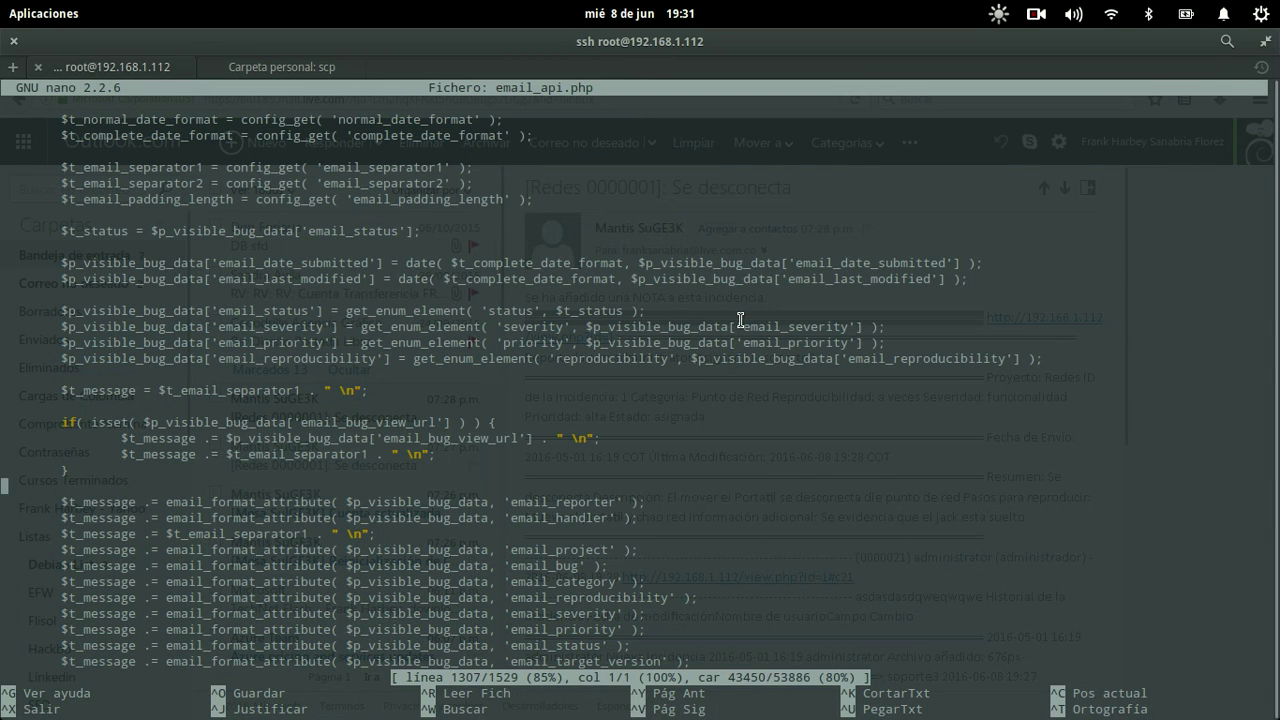
key("Right")
key("BackSpace")
key("BackSpace")
type("<br />")
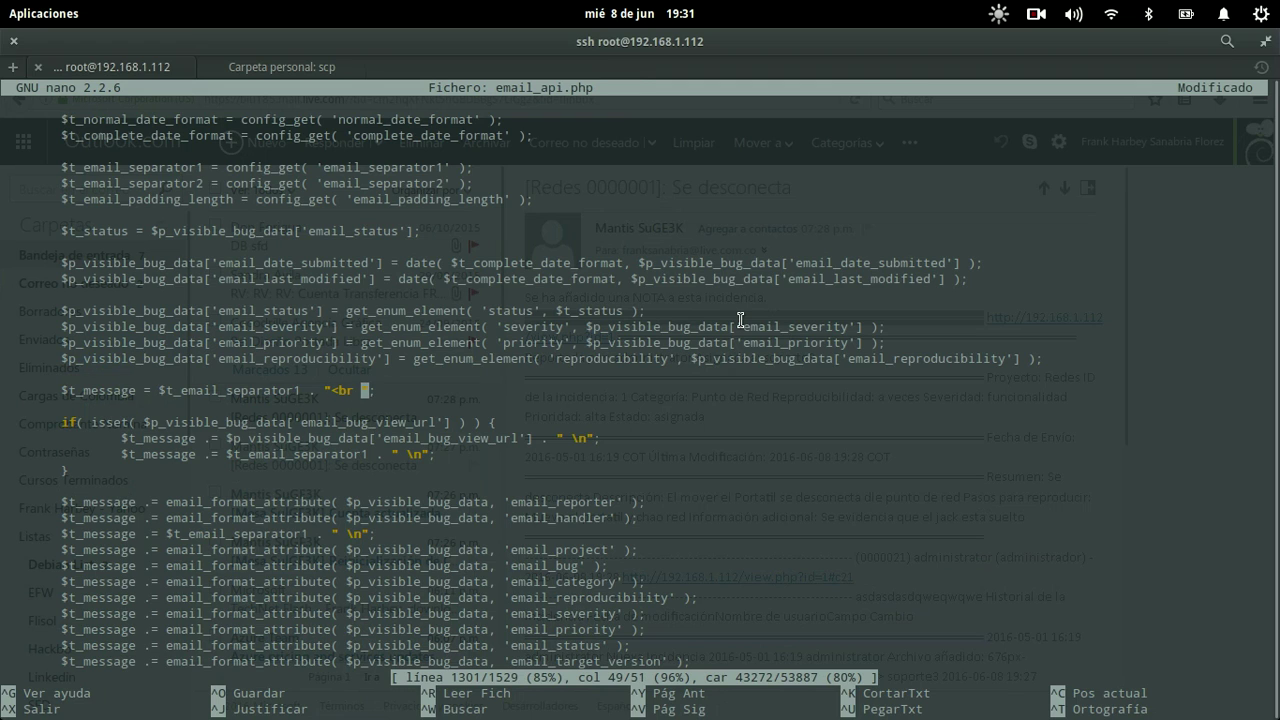
key("Down")
key("Down")
key("Down")
key("End")
key("Left")
key("BackSpace")
key("BackSpace")
key("BackSpace")
type("<br />")
Step: Replace the newline codes after the second separator and on line 1310 with <br />
key("Down")
key("Down")
key("Up")
key("Up")
key("Left")
key("Left")
key("Left")
key("Left")
key("Left")
key("Left")
key("Left")
key("Left")
key("Left")
key("Left")
key("Left")
key("Left")
key("Left")
key("Left")
key("Left")
key("Left")
key("Left")
key("Left")
key("Left")
key("Down")
key("Left")
key("Left")
key("BackSpace")
key("BackSpace")
key("BackSpace")
type("<br />")
key("Down")
key("Down")
key("Down")
key("Down")
key("Down")
key("Left")
key("Left")
key("BackSpace")
key("BackSpace")
key("BackSpace")
type("<br />")
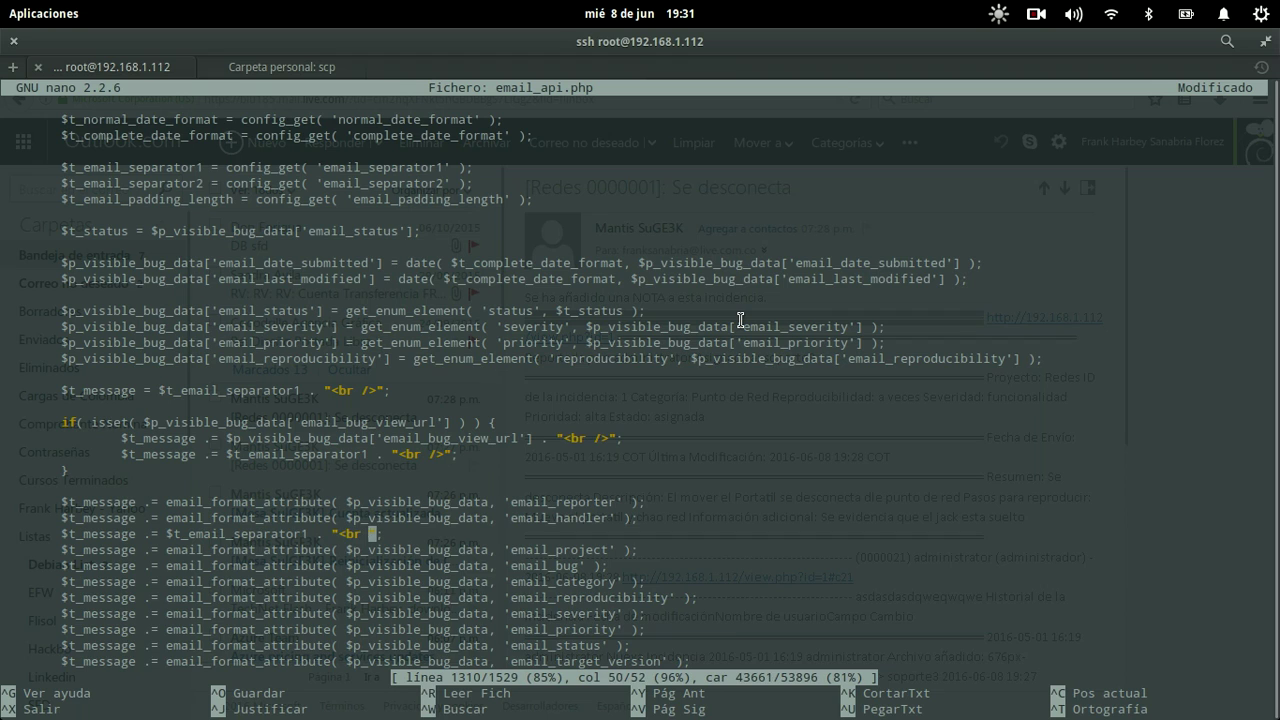
Step: Append . "<br />" to the email_reporter line, keeping its closing semicolon
key("Down")
key("Down")
key("Down")
key("Down")
key("Down")
key("Down")
key("Up")
key("Up")
key("Up")
key("Up")
key("Up")
key("Up")
key("Up")
key("Up")
key("alt+Tab")
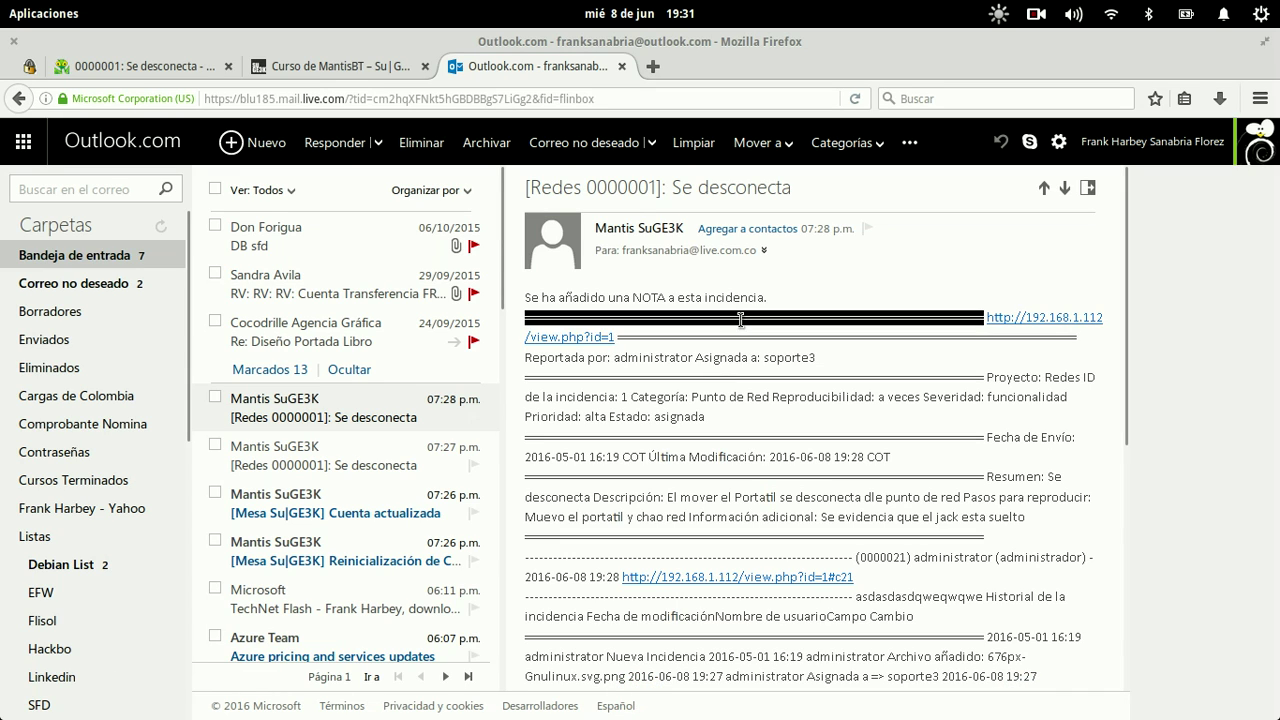
key("alt+Tab")
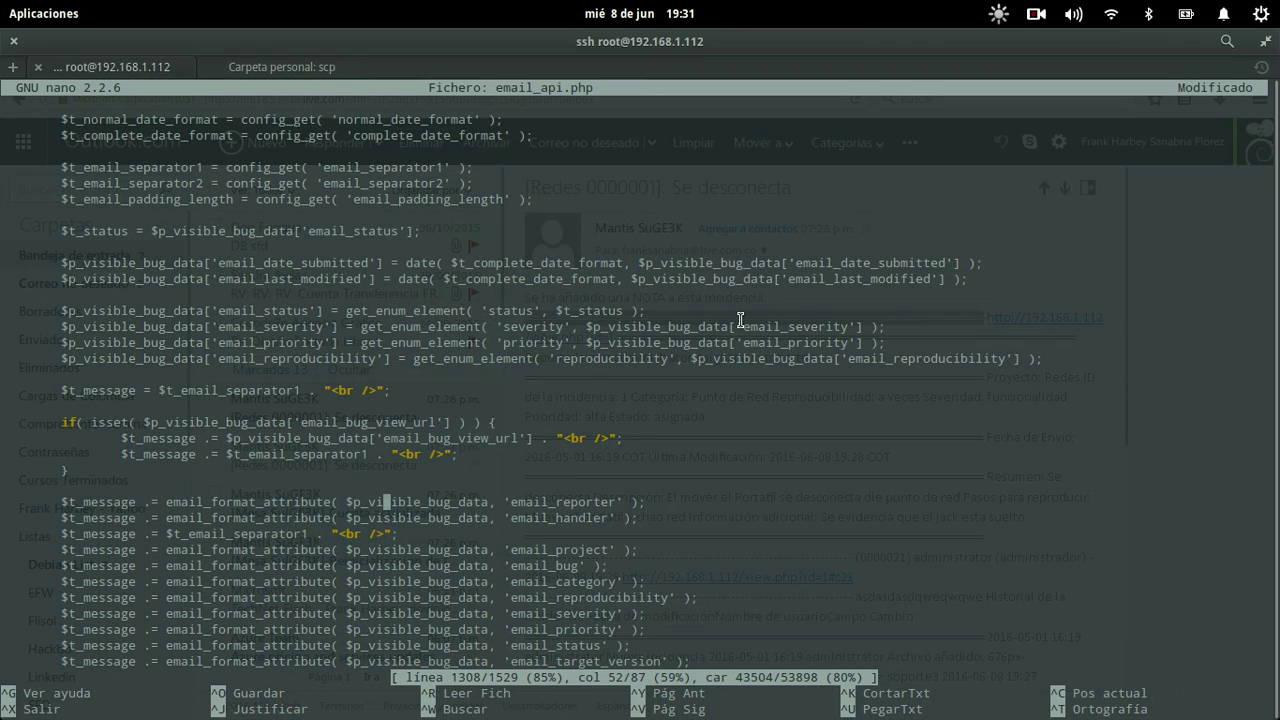
key("End")
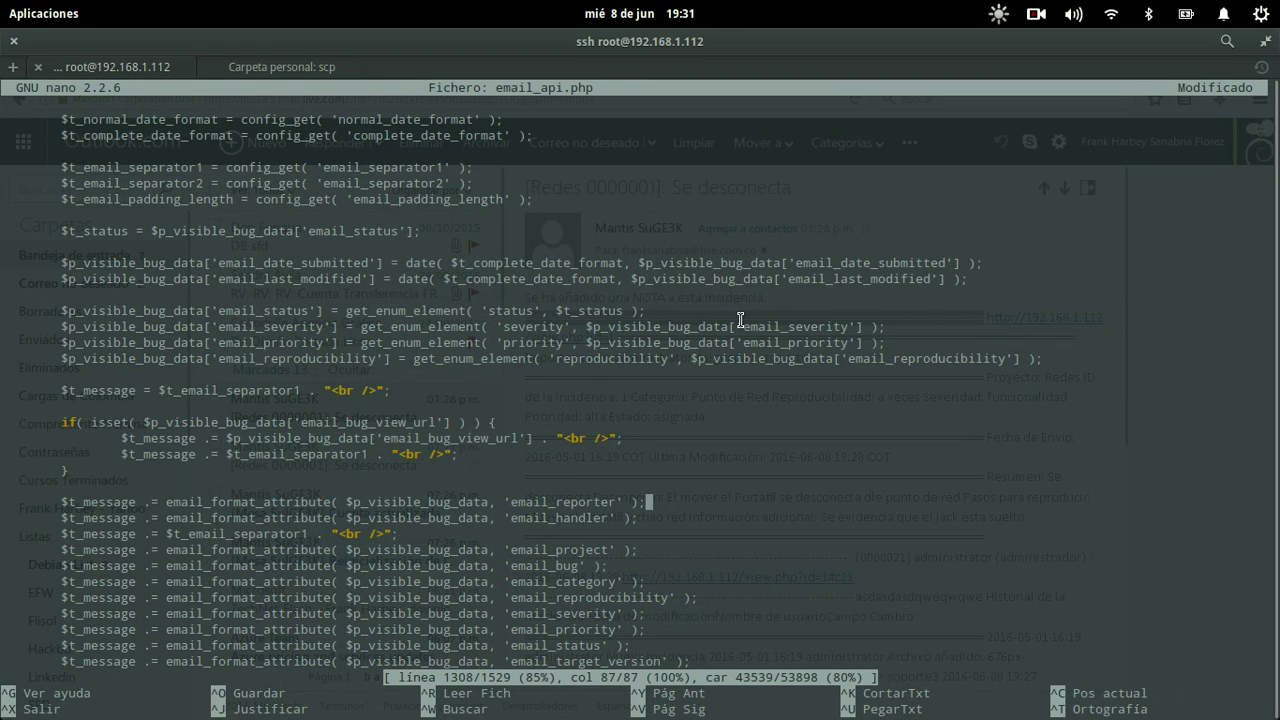
type(". \"<br />\"")
key("Left")
key("Left")
key("Left")
key("Left")
key("Left")
key("Left")
key("Left")
key("Left")
key("Left")
key("Left")
key("Left")
key("Left")
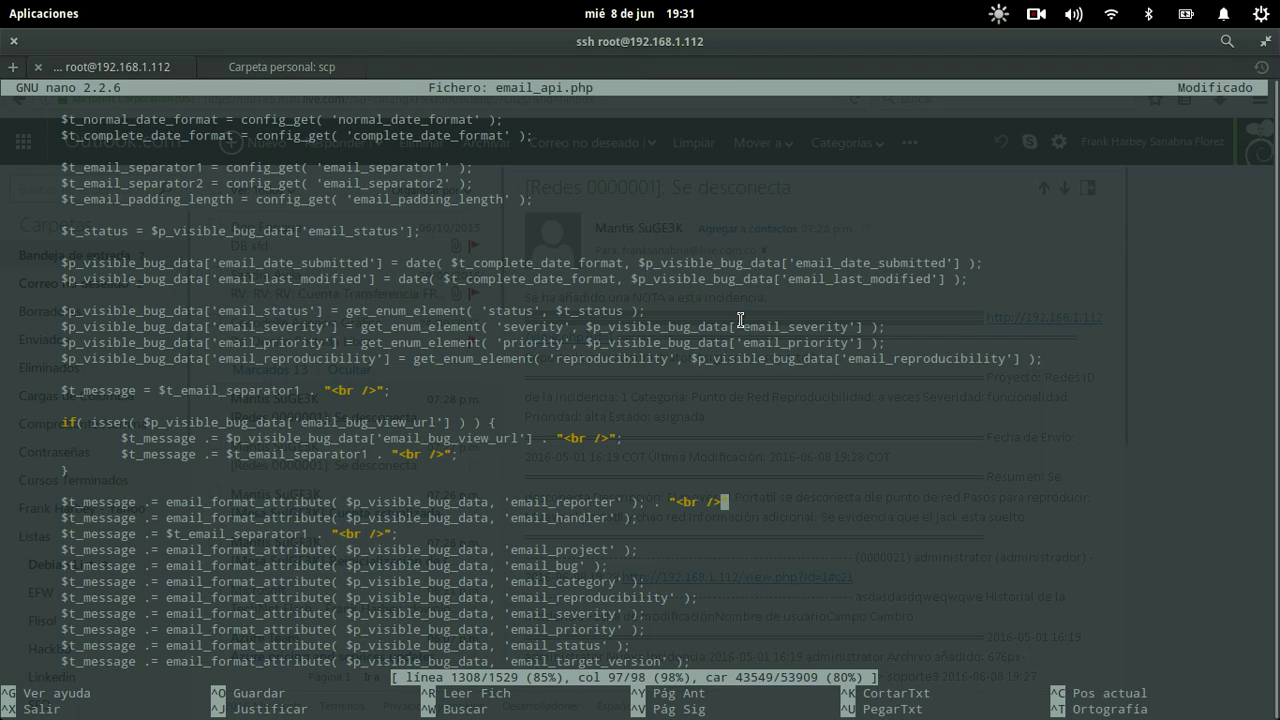
key("Delete")
key("End")
type(";")
key("alt+Tab")
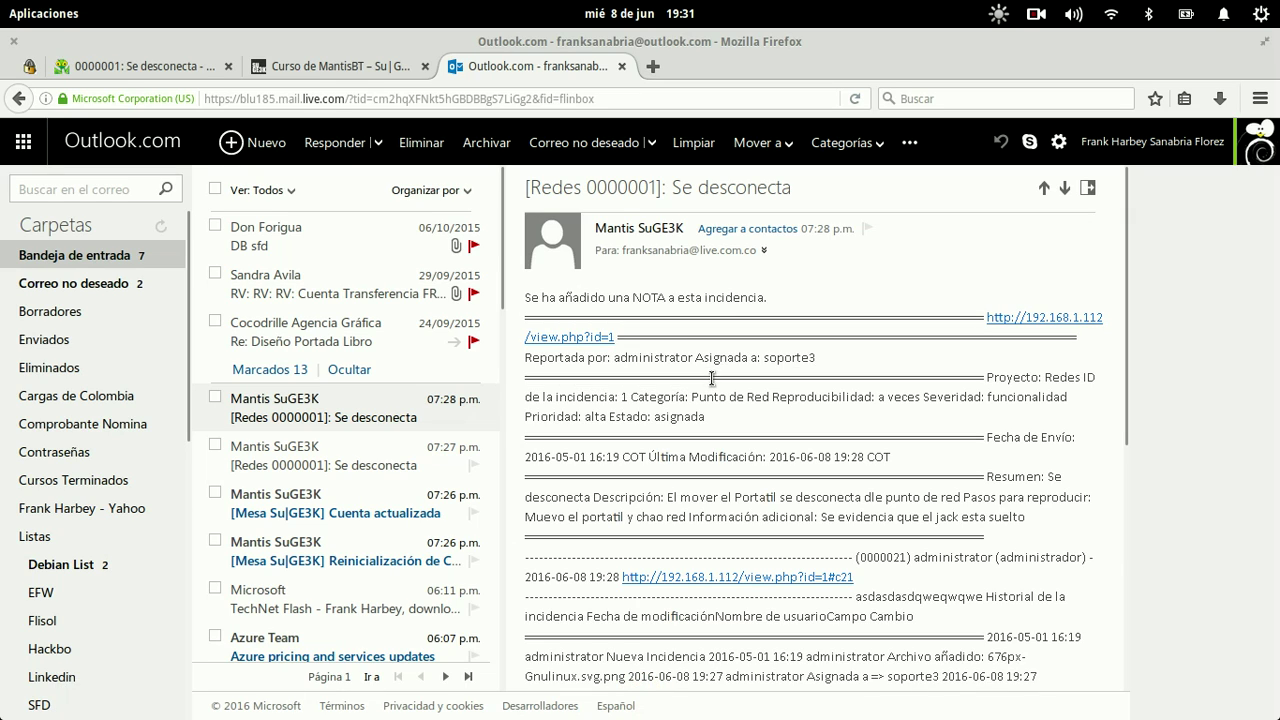
Step: Append . "<br />" to the email_handler and email_project lines
key("alt+Tab")
key("Down")
key("BackSpace")
type(". \"<br")
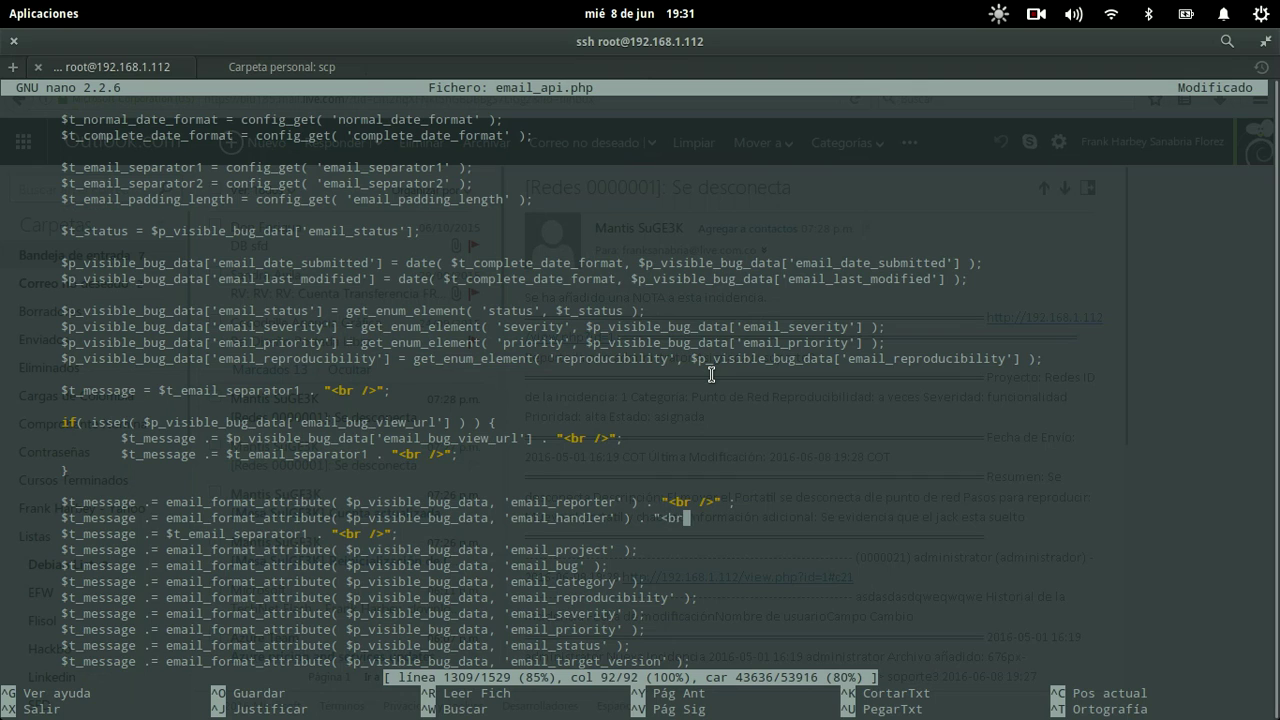
type(" />\";")
key("Down")
key("Down")
key("BackSpace")
type(". \"b")
key("BackSpace")
type(">")
key("BackSpace")
type("<br")
Step: Replace $t_email_separator1 on line 1310 with "<br /" . "<hr />" . "<br />"
key("Up")
key("Left")
key("Left")
key("Left")
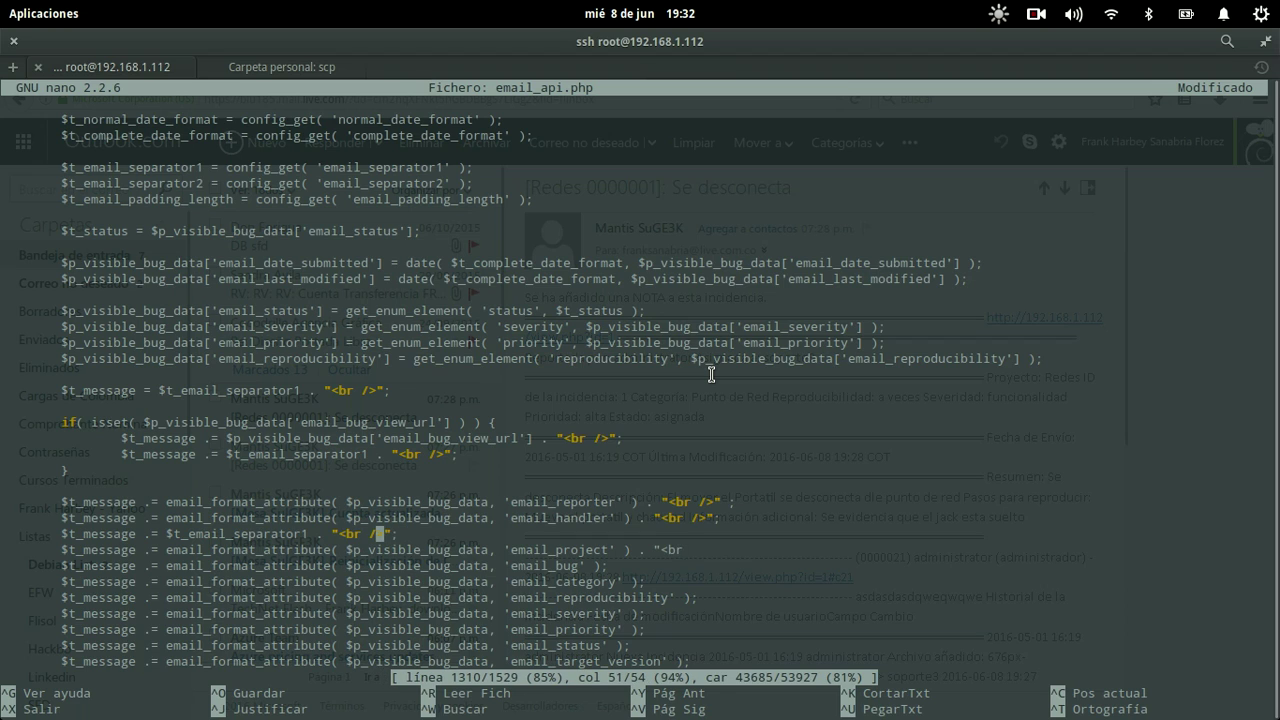
key("Left")
key("Left")
key("Left")
key("Left")
key("Left")
key("Left")
key("Left")
key("Left")
key("Left")
key("BackSpace")
key("BackSpace")
key("BackSpace")
key("BackSpace")
key("BackSpace")
key("BackSpace")
key("BackSpace")
key("BackSpace")
key("BackSpace")
key("BackSpace")
key("BackSpace")
key("BackSpace")
key("BackSpace")
key("BackSpace")
key("BackSpace")
key("BackSpace")
key("BackSpace")
key("BackSpace")
key("BackSpace")
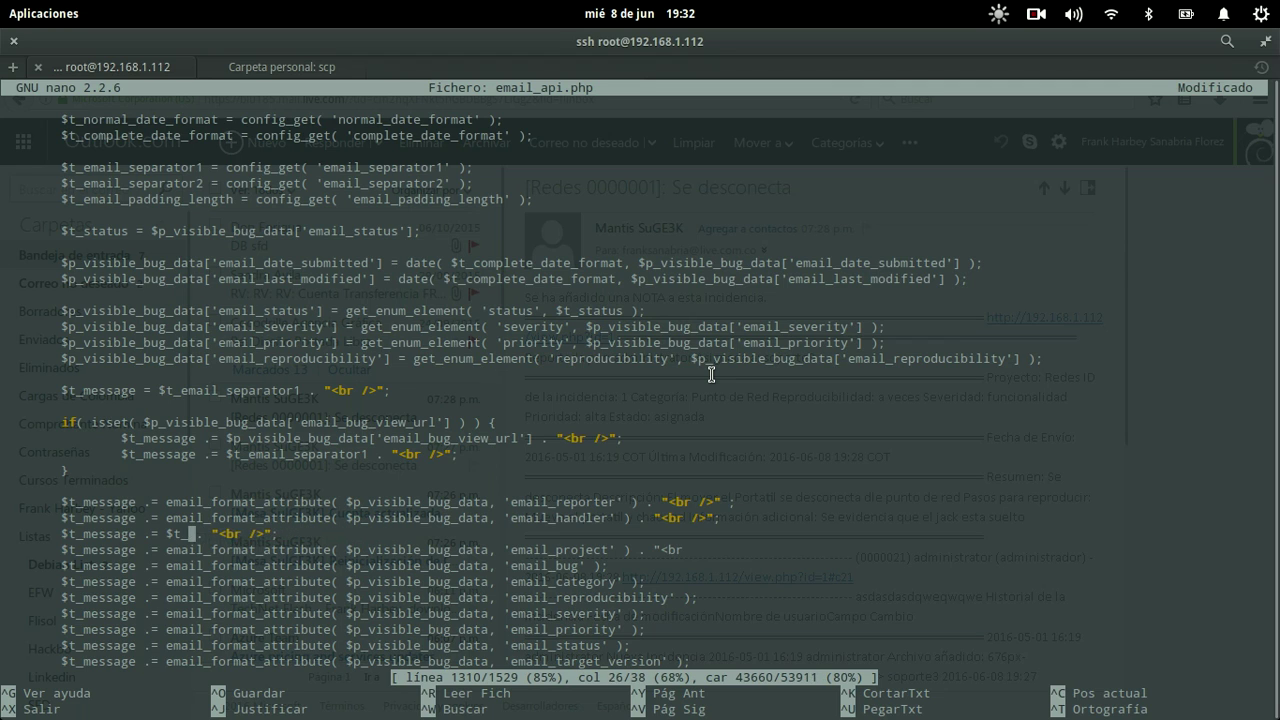
type("\"<br /\"")
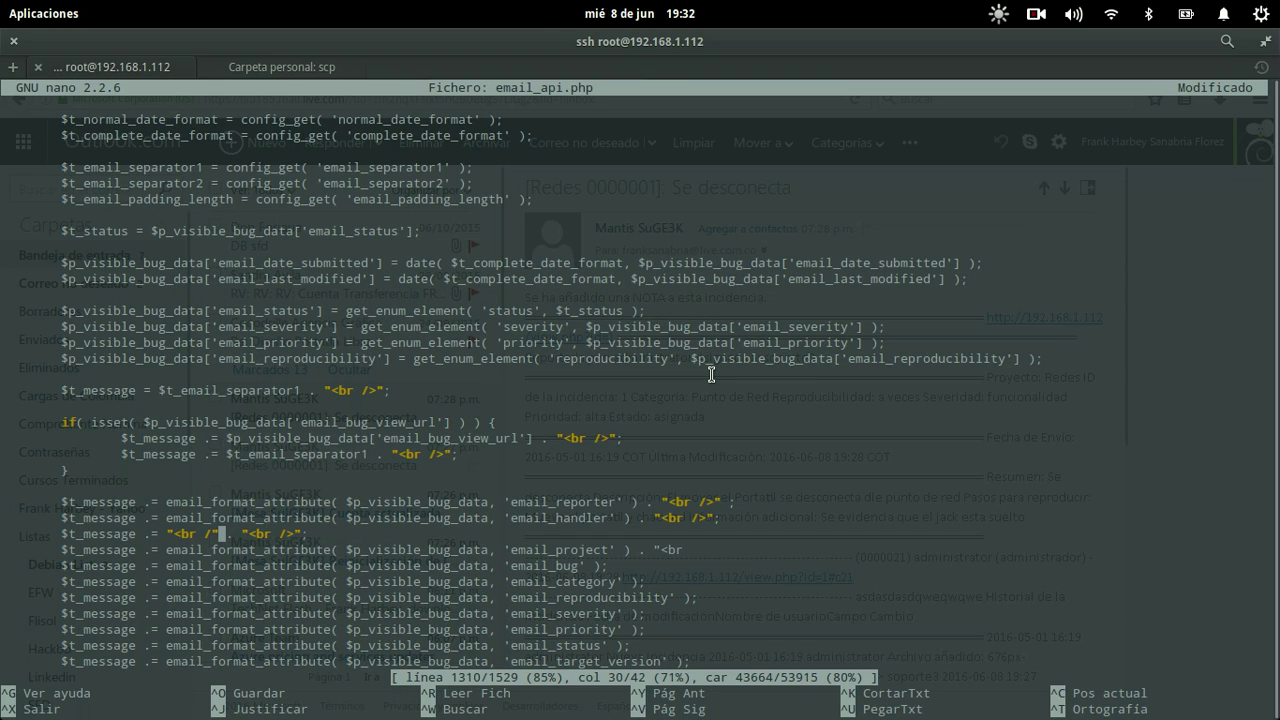
key("Right")
key("Right")
key("Right")
type("\"<br />\" .")
key("Right")
key("BackSpace")
key("Down")
key("End")
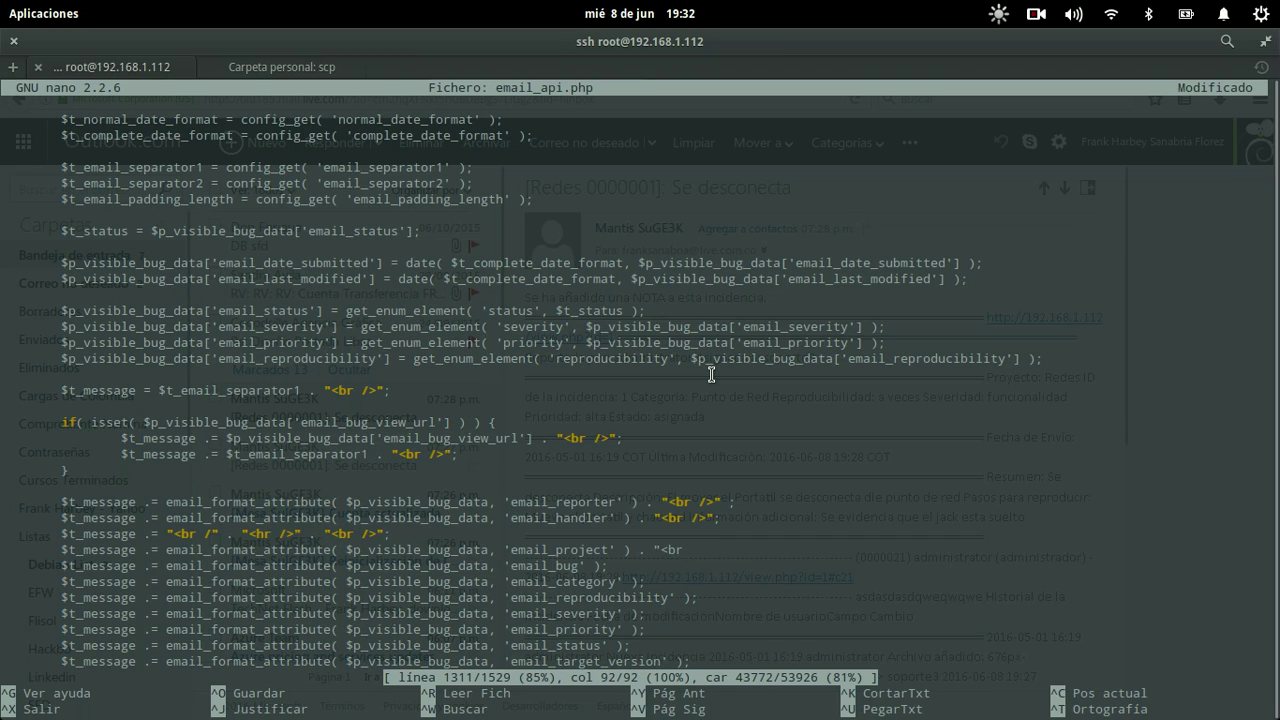
type("/>")
type(">")
Step: Save email_api.php and return to the browser
key("ctrl+o")
key("Return")
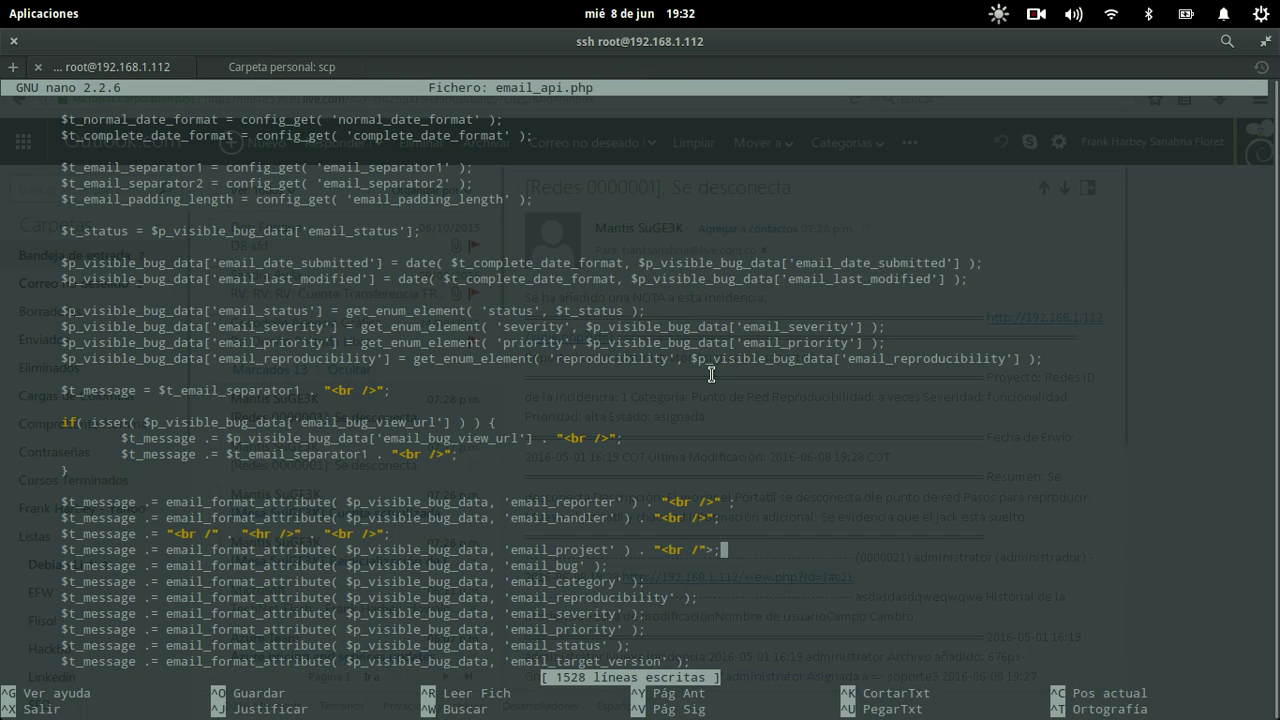
key("alt+Tab")
Step: Submit the note 'oiweuwoeiuwoeiumjoiemwe' on issue 0000001 via Agregar Nota
left_click(126, 67)
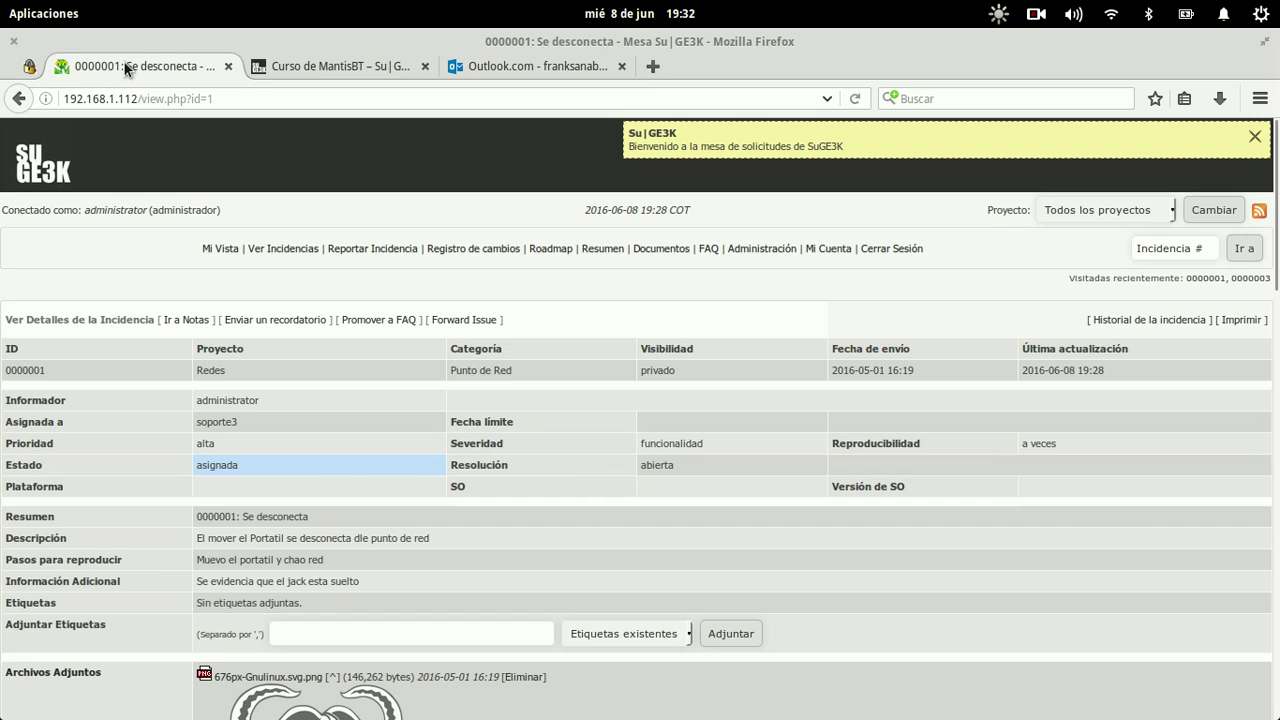
scroll(565, 476, "down", 15)
left_click(561, 326)
type("oiweuwoeiuwoeiumjoiemwe")
left_click(632, 439)
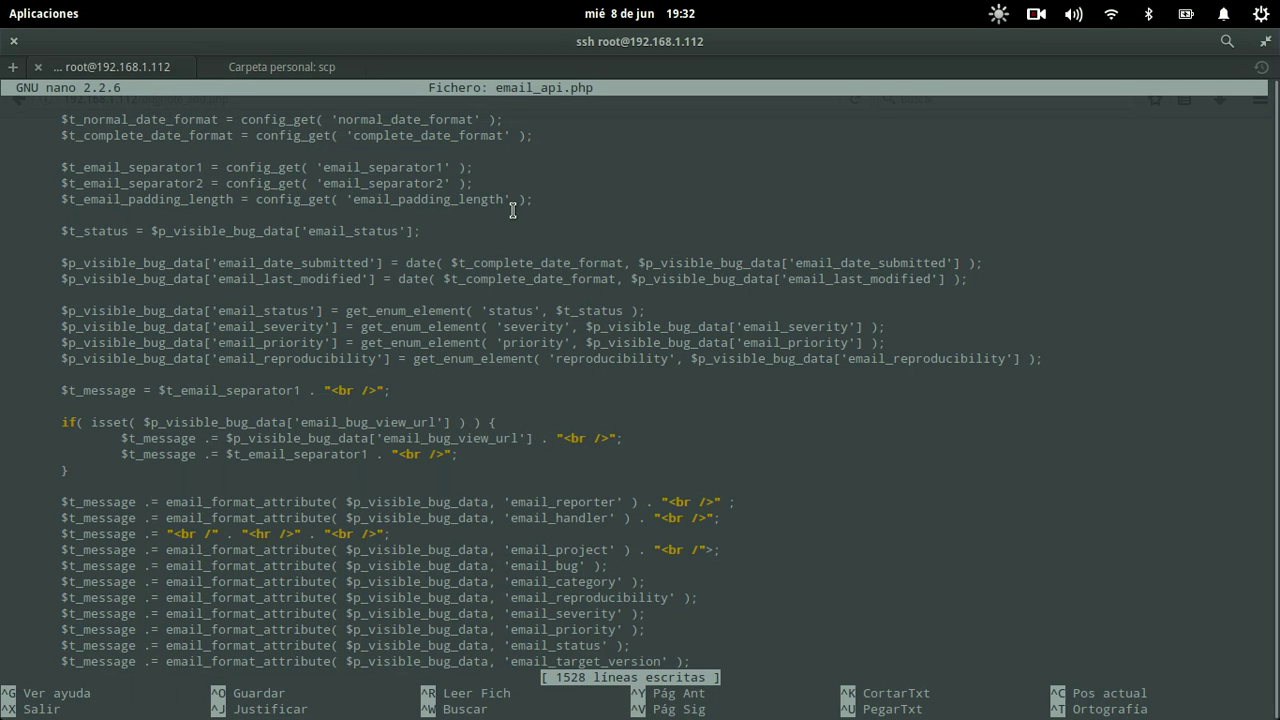
Step: Close the unfinished line-break tag with '>' and save email_api.php
key("Right")
key("Right")
key("Right")
key("Right")
key("Right")
key("Right")
key("Right")
key("Right")
key("Right")
key("Right")
key("Right")
key("Right")
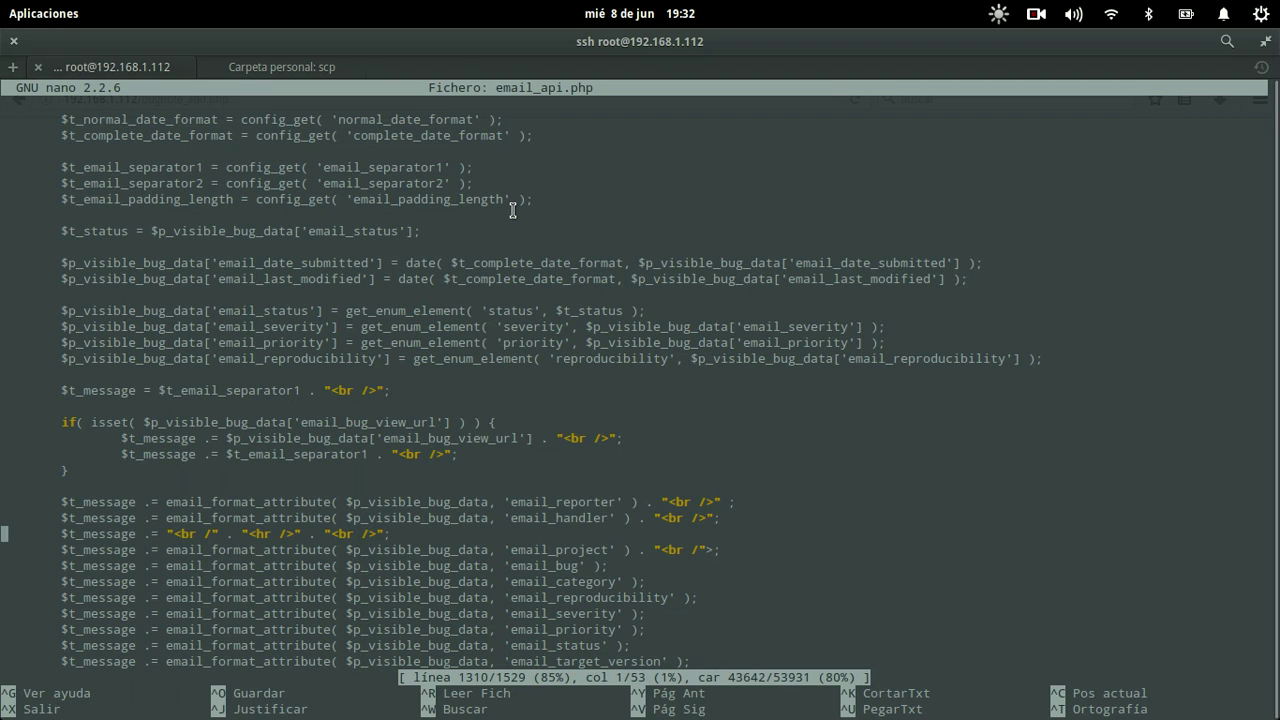
key("Right")
key("Right")
key("Right")
key("Right")
key("Right")
key("Right")
key("Right")
key("Right")
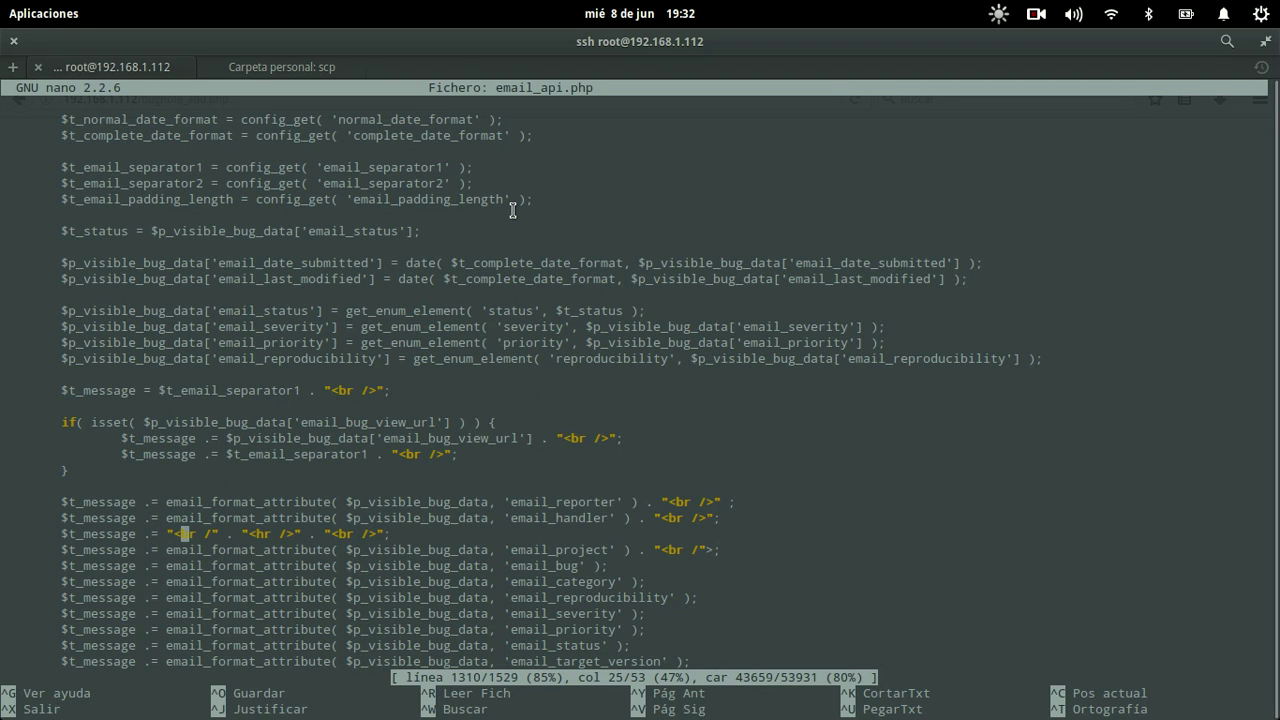
type(">")
key("ctrl+o")
key("Return")
Step: Reload the Mantis issue page in Firefox, resending the note, and return to nano
key("alt+Tab")
key("F5")
key("Return")
key("alt+Tab")
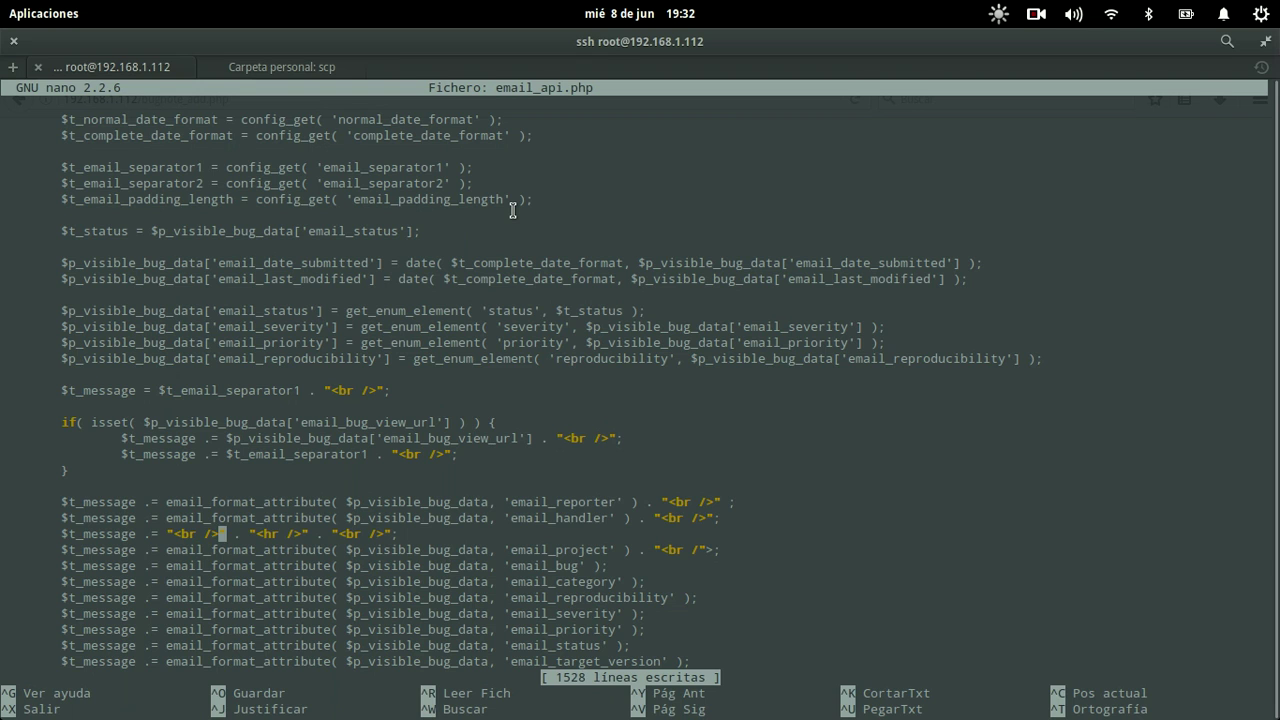
Step: Delete the stray space before the reporter line's semicolon and save email_api.php again
key("Down")
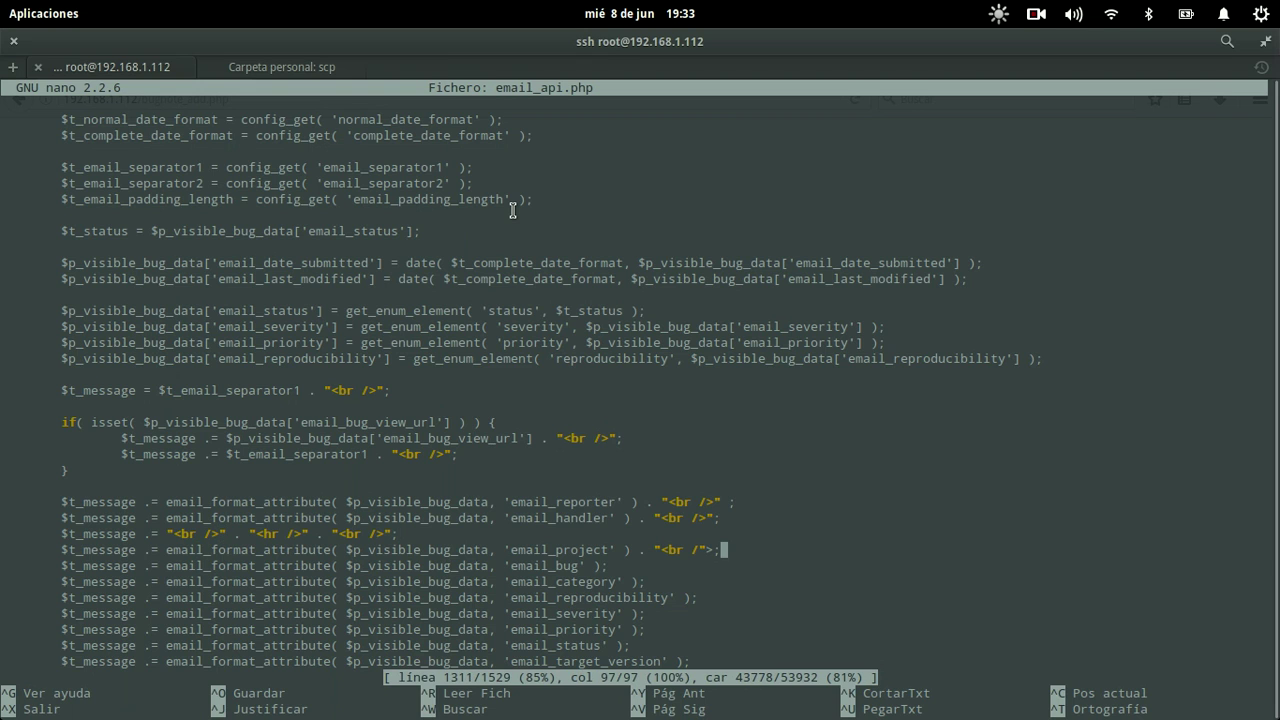
key("Left")
key("Left")
key("Left")
key("Left")
key("Left")
key("Left")
key("Left")
key("Left")
key("Left")
key("Left")
key("Left")
key("Up")
key("Up")
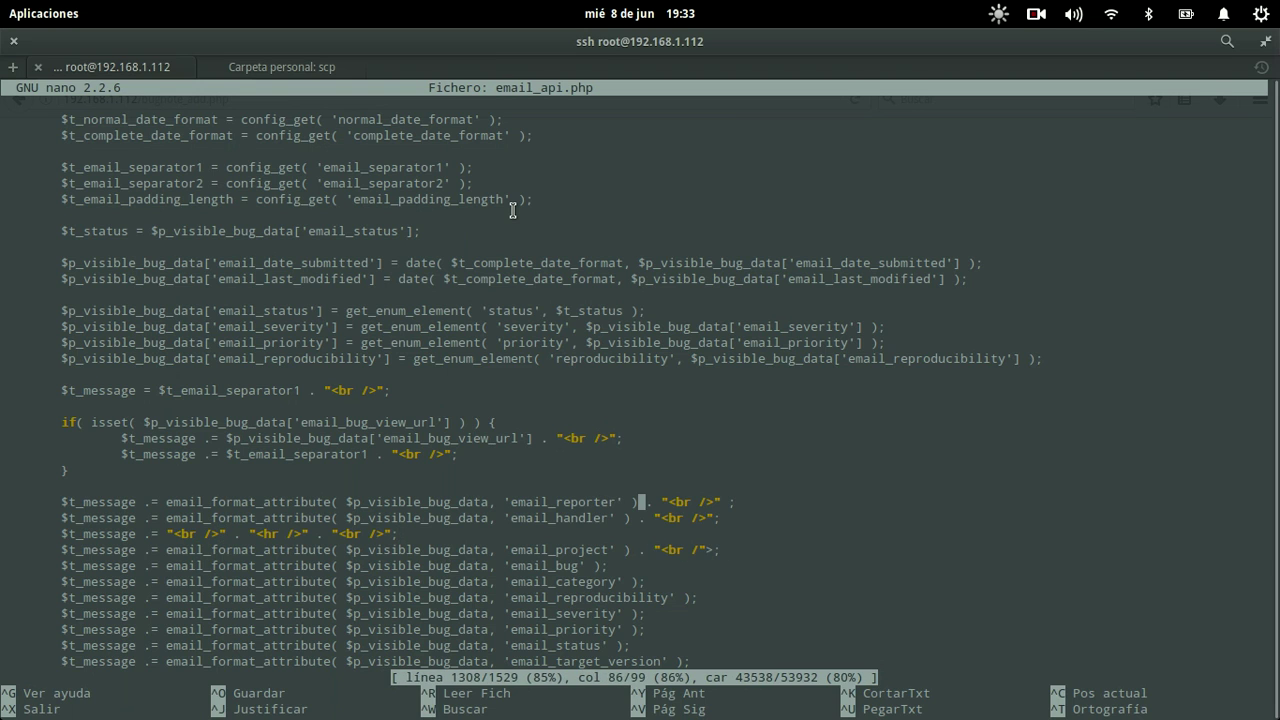
key("End")
key("Up")
key("Delete")
key("Down")
key("Down")
key("Down")
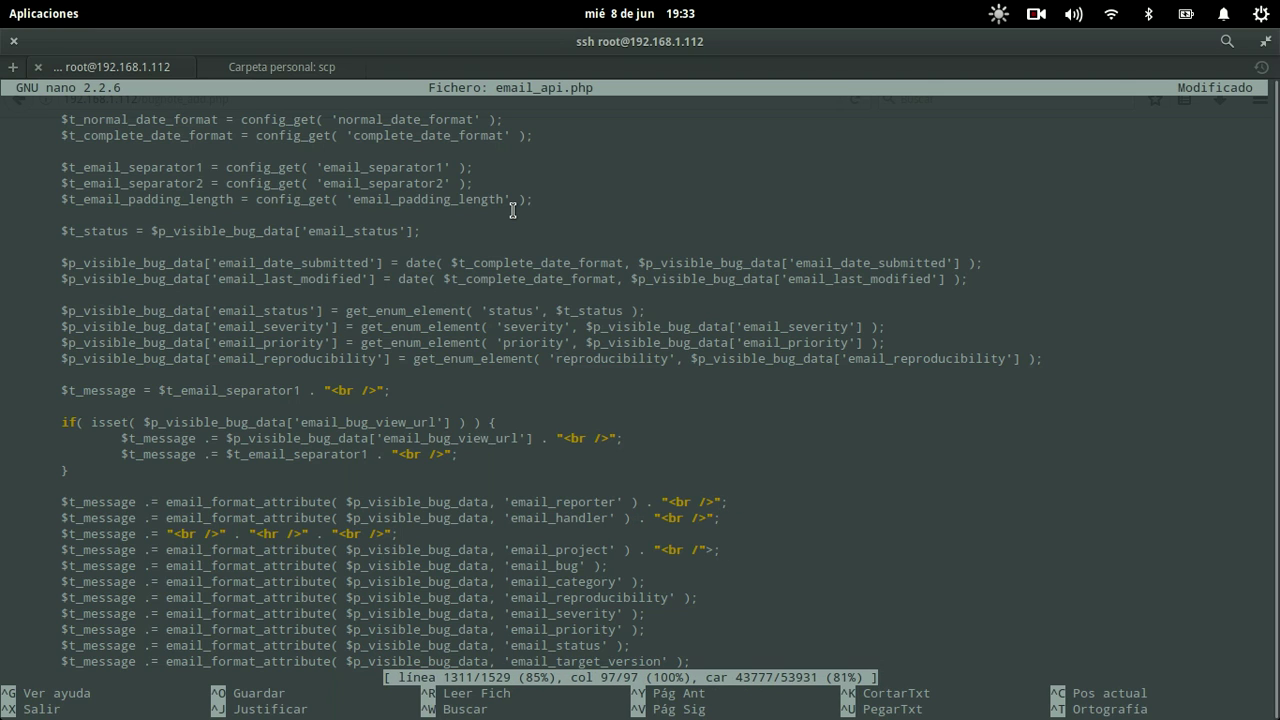
key("Left")
key("Left")
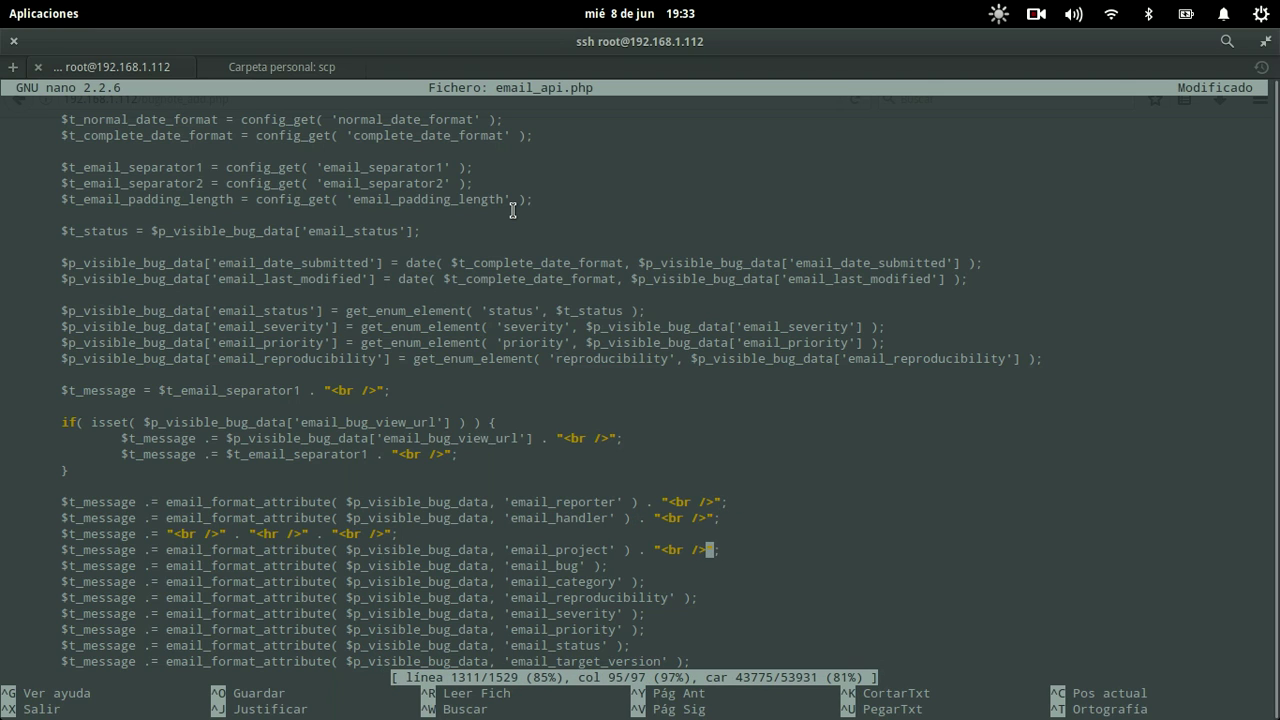
key("ctrl+o")
key("Return")
key("alt+Tab")
Step: Reload issue 0000001, resending the note, and check that note 0000022 appears under Notas
key("F5")
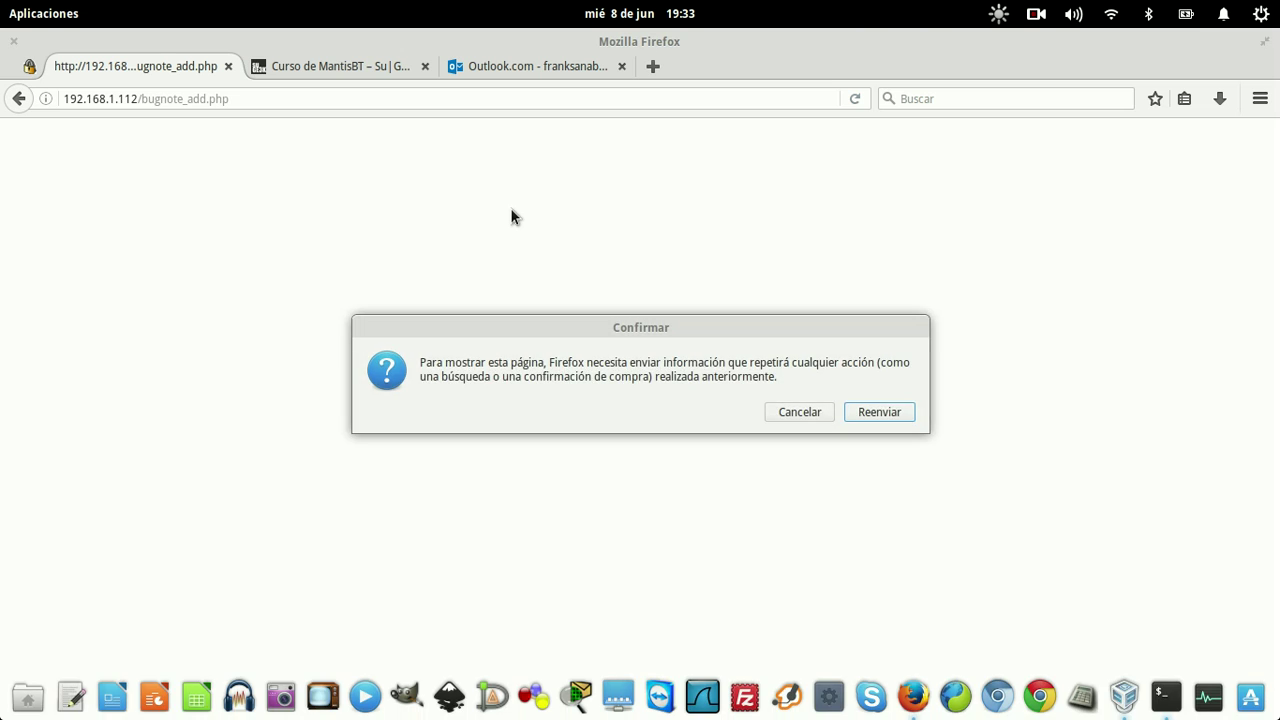
key("Return")
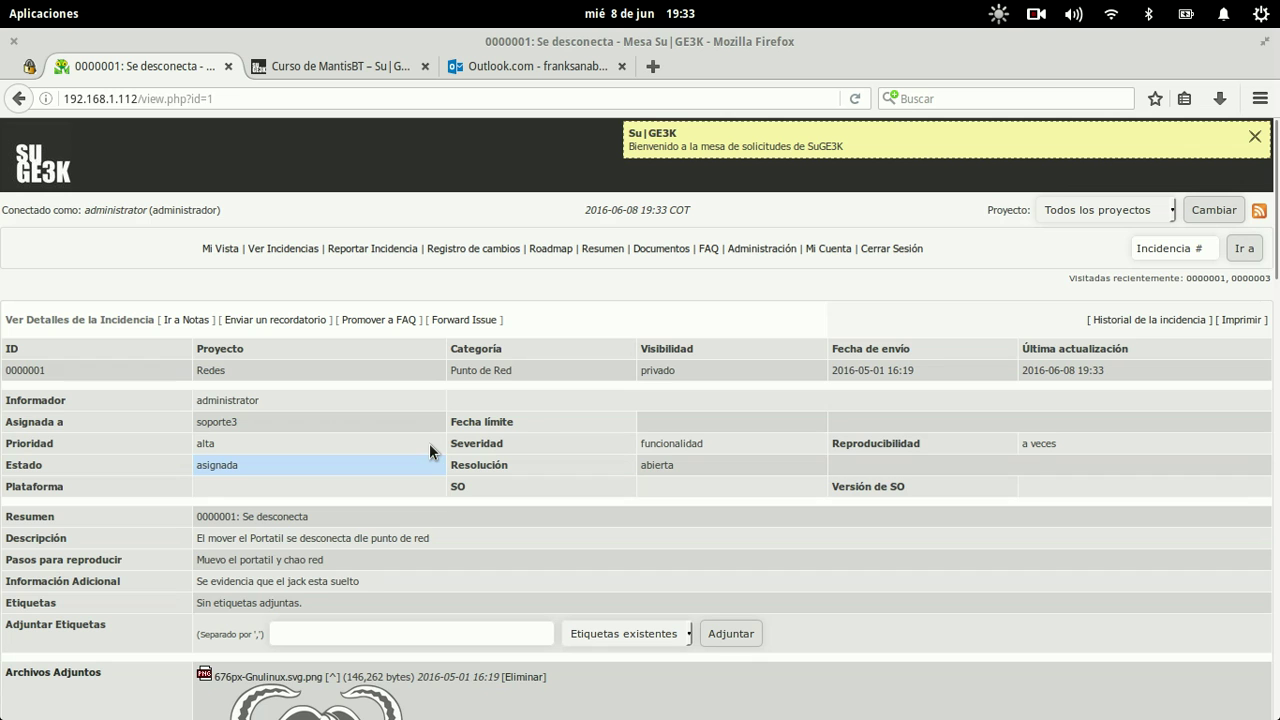
scroll(593, 387, "down", 15)
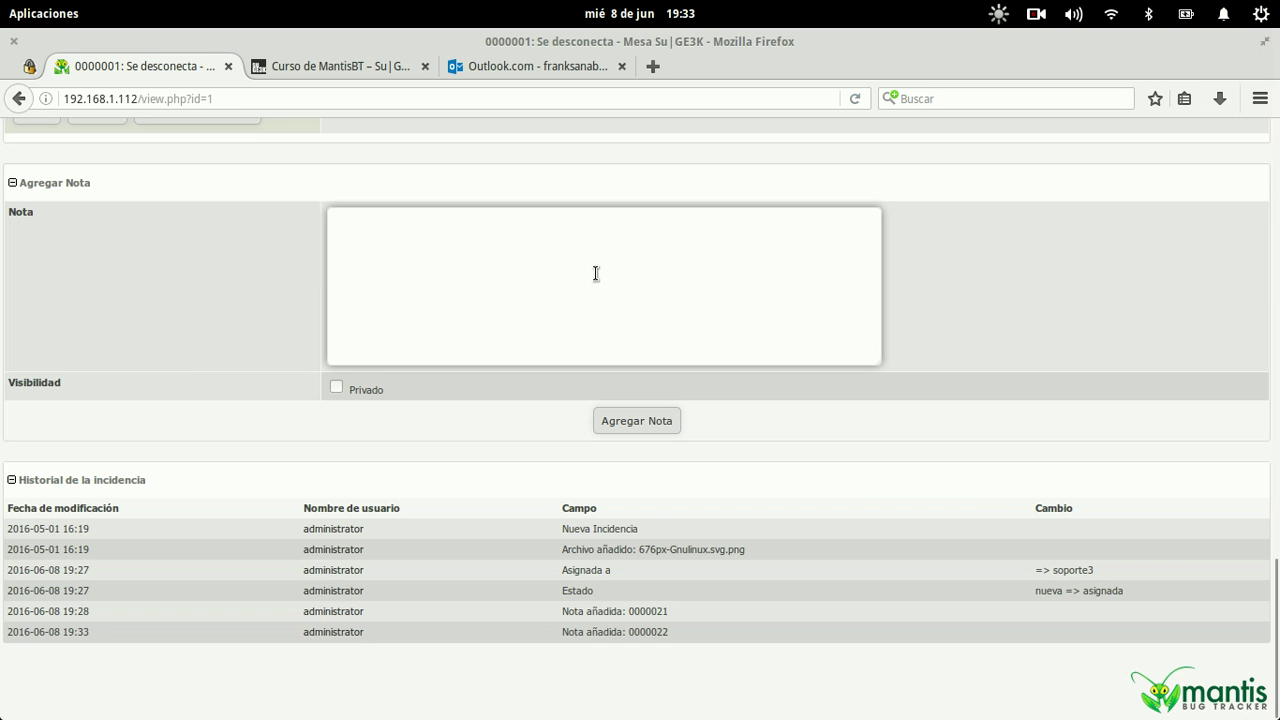
scroll(595, 262, "up", 4)
left_click_drag(554, 260, 380, 258)
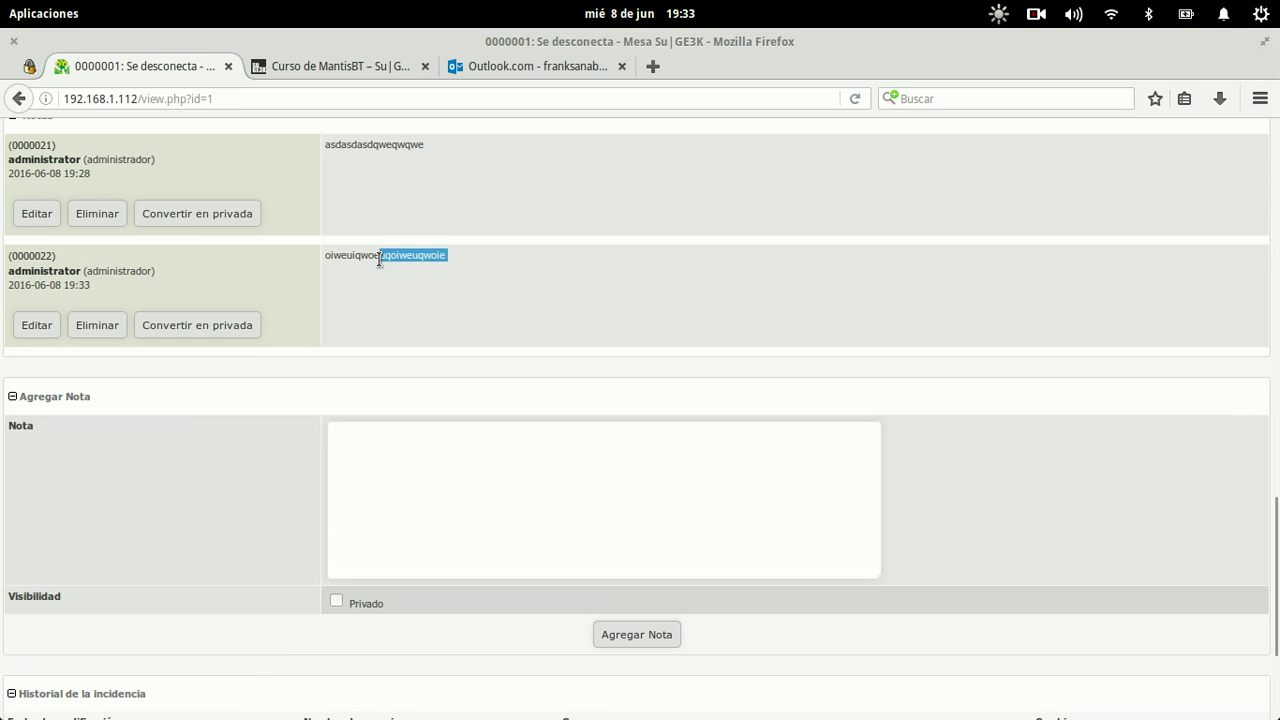
key("alt+Tab")
key("alt+Tab")
left_click(380, 65)
Step: Open the 07:33 Mantis notification and check that reporter and assignee sit on separate lines
left_click(480, 65)
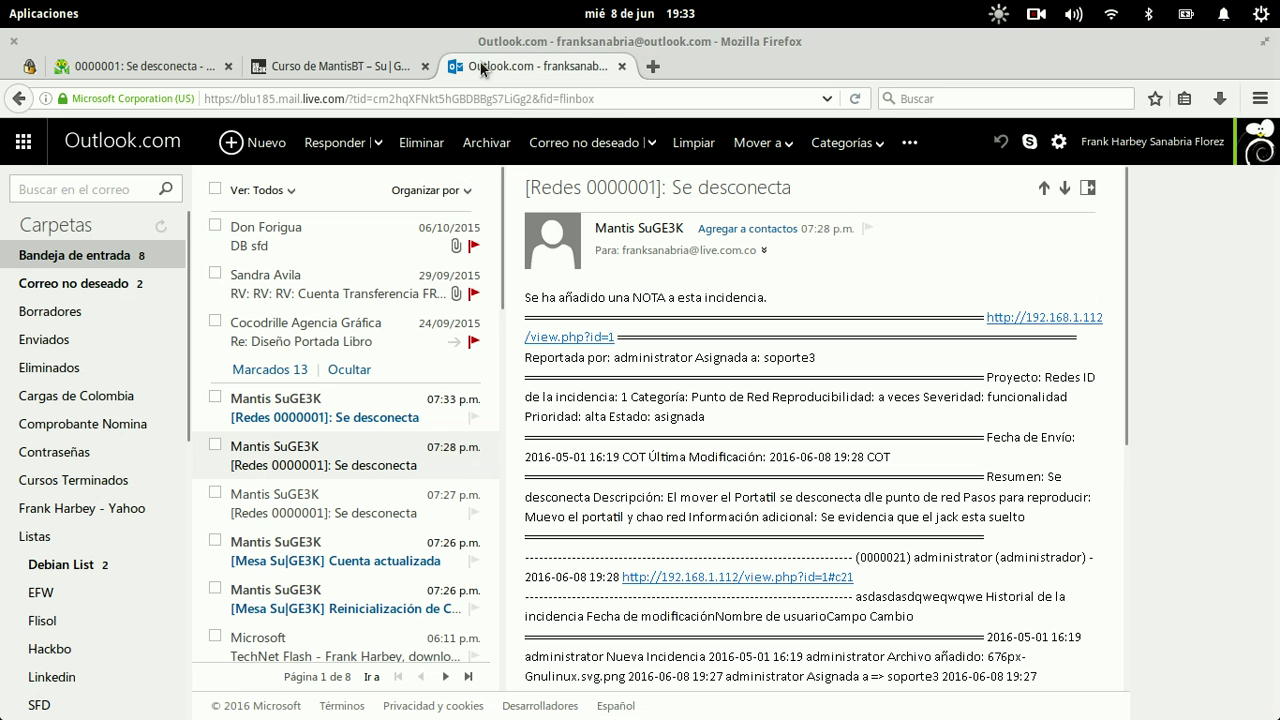
left_click(340, 414)
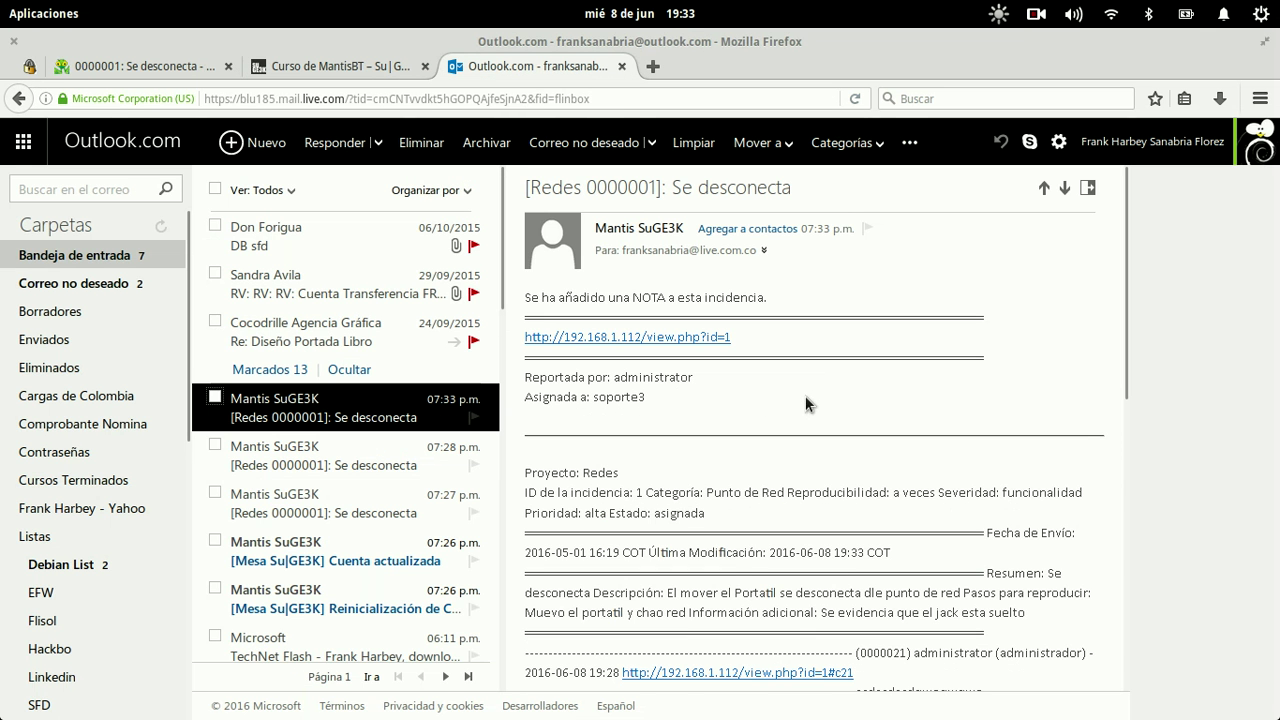
left_click_drag(687, 395, 531, 377)
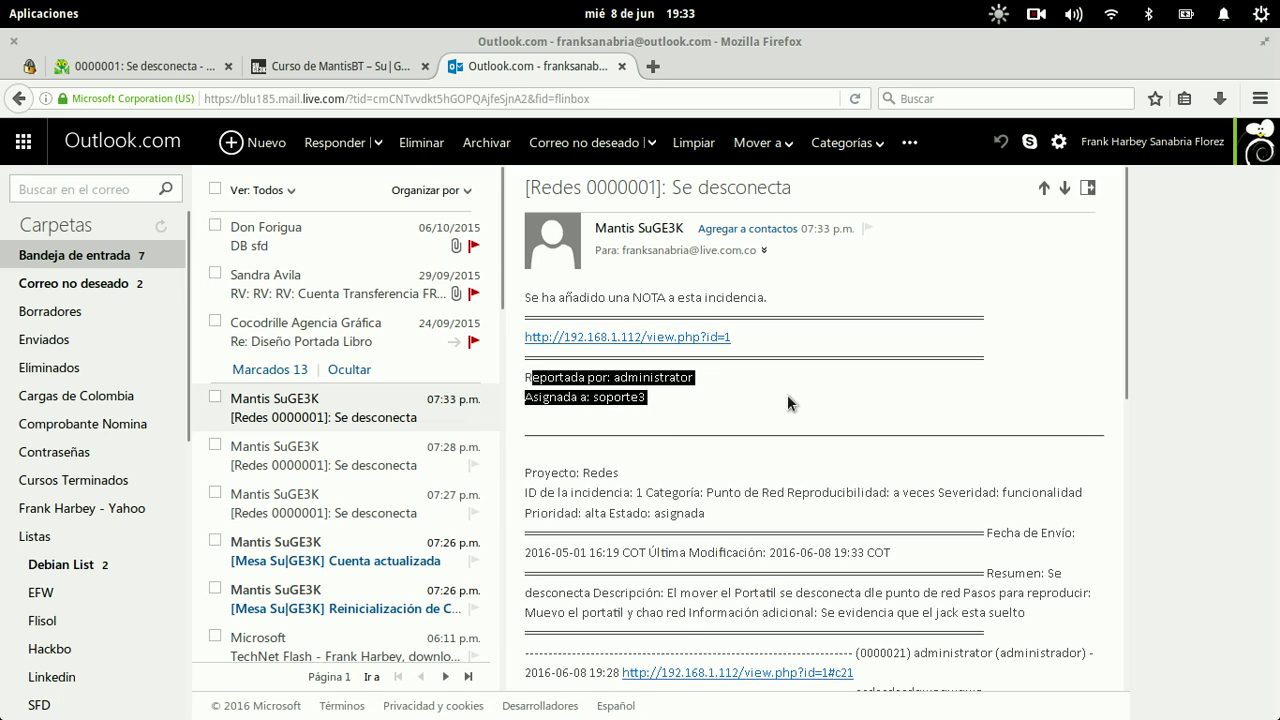
left_click(787, 394)
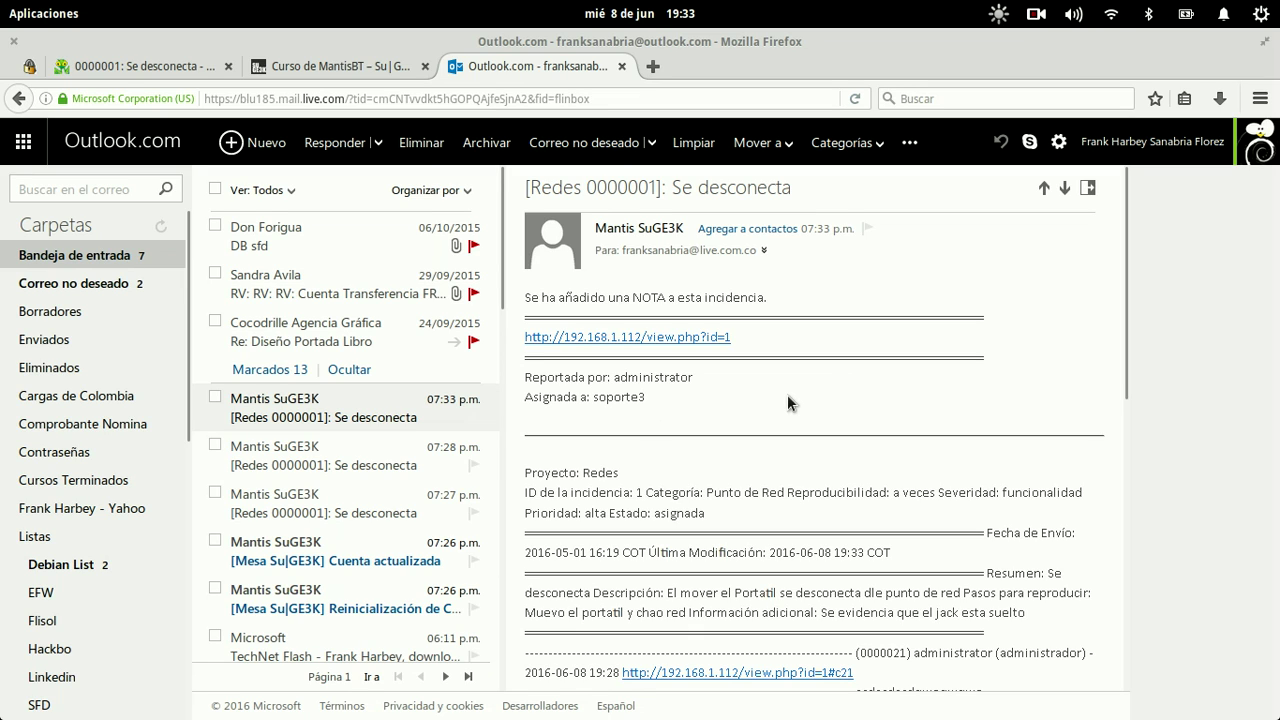
key("alt+Tab")
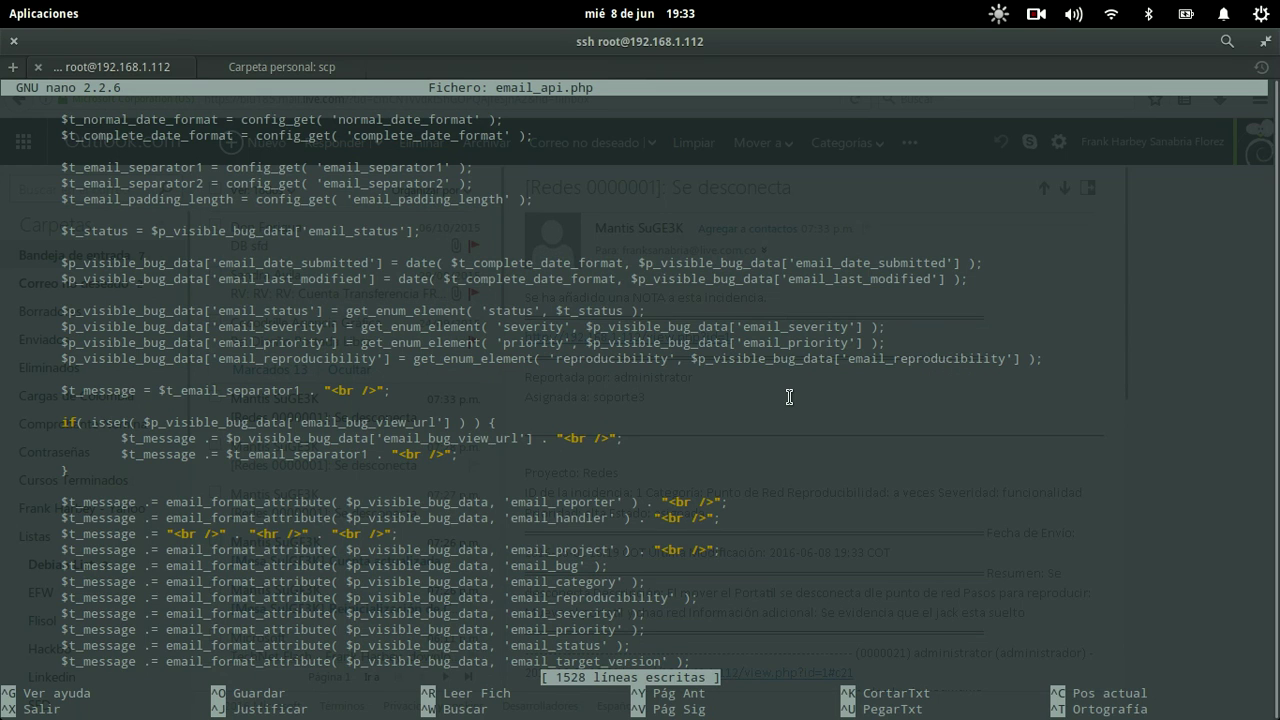
Step: Move down to the custom field value line in email_api.php's custom fields block
key("Down")
key("Down")
key("Down")
key("Down")
key("Down")
key("Down")
key("Down")
key("Down")
key("Down")
key("Down")
key("Down")
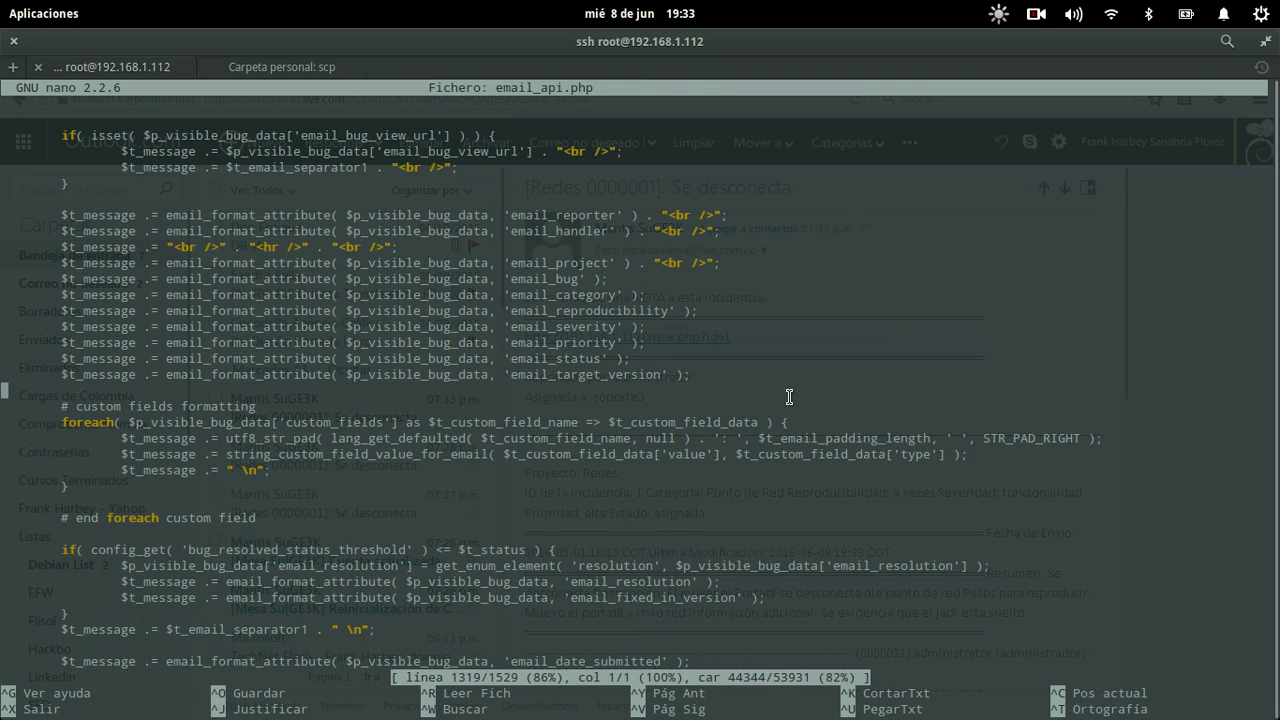
key("Down")
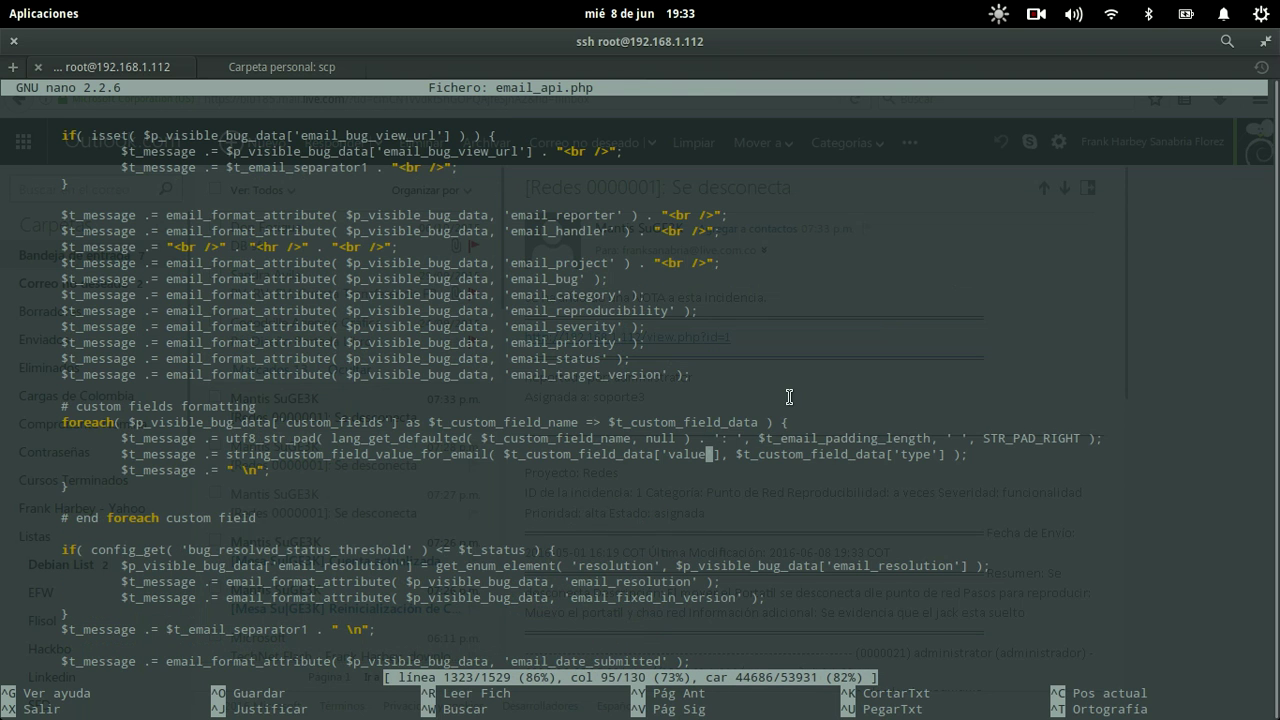
key("alt+Tab")
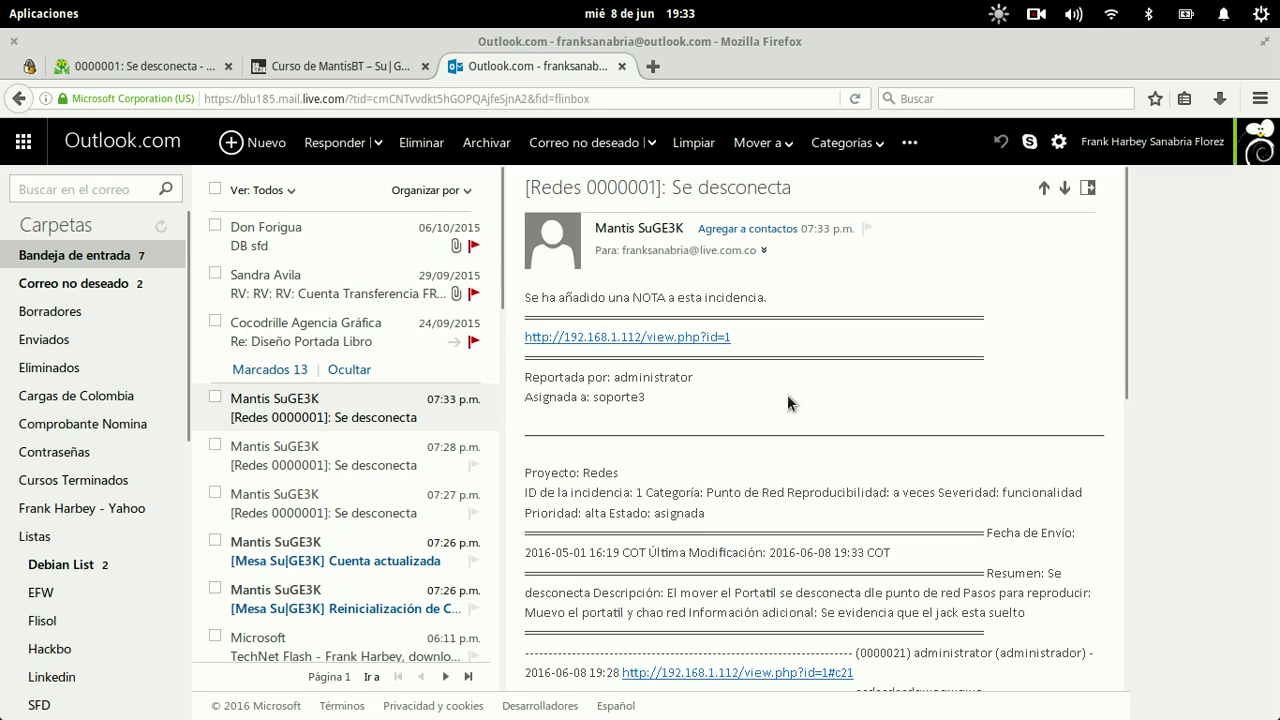
Step: Exit nano, answering 's' to save the changes to email_api.php
key("alt+Tab")
key("ctrl+x")
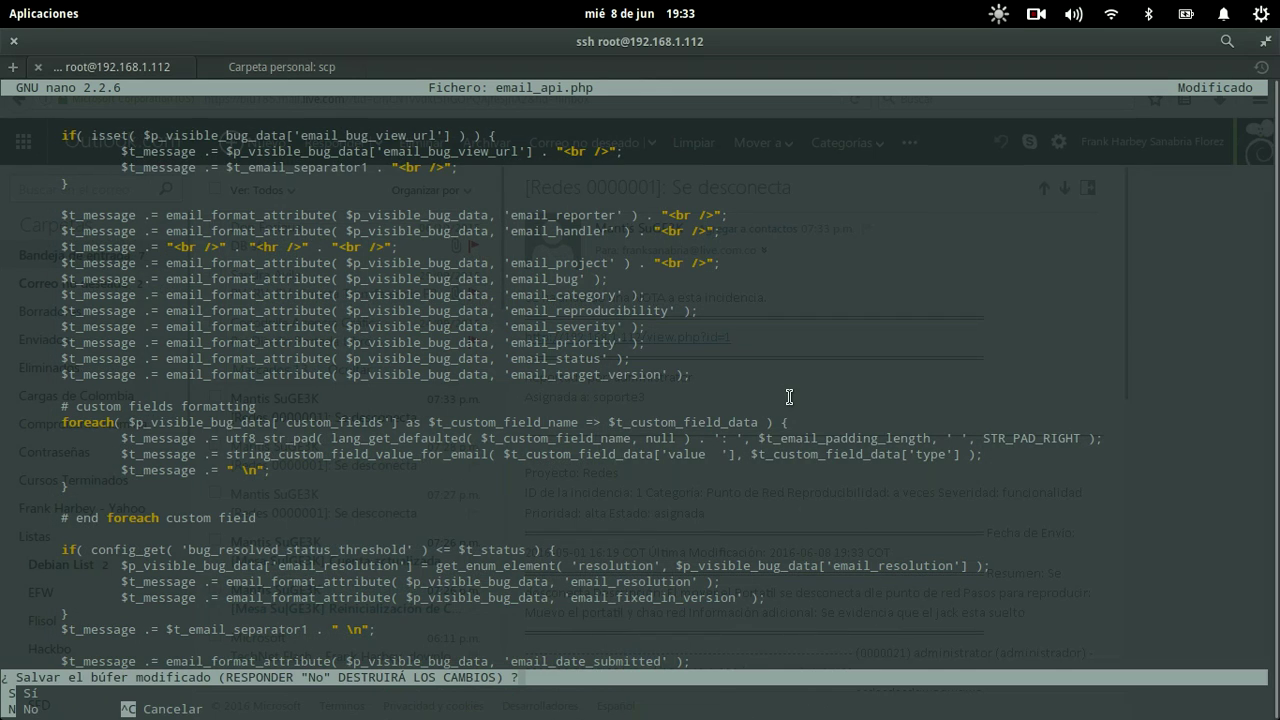
key("s")
key("Return")
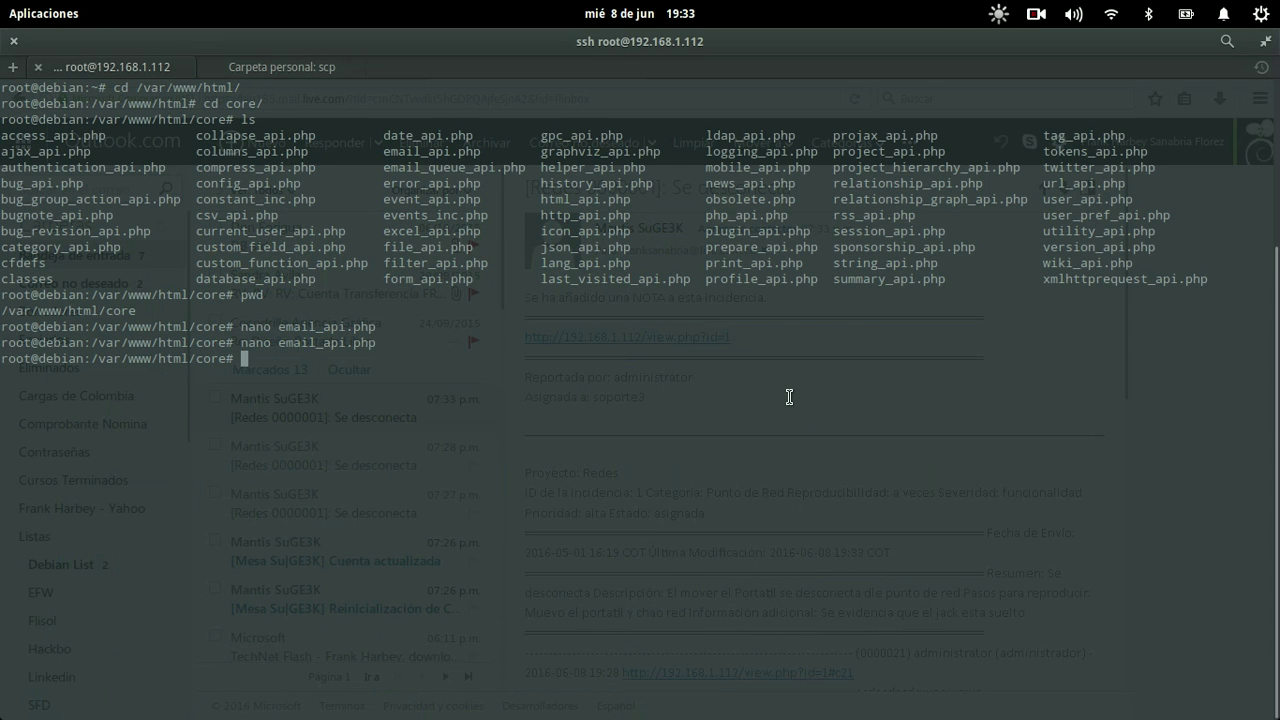
Step: Back up email_api.php as email_api.php_backup with cp
type("cp email_")
type("a")
key("Tab")
type("email_")
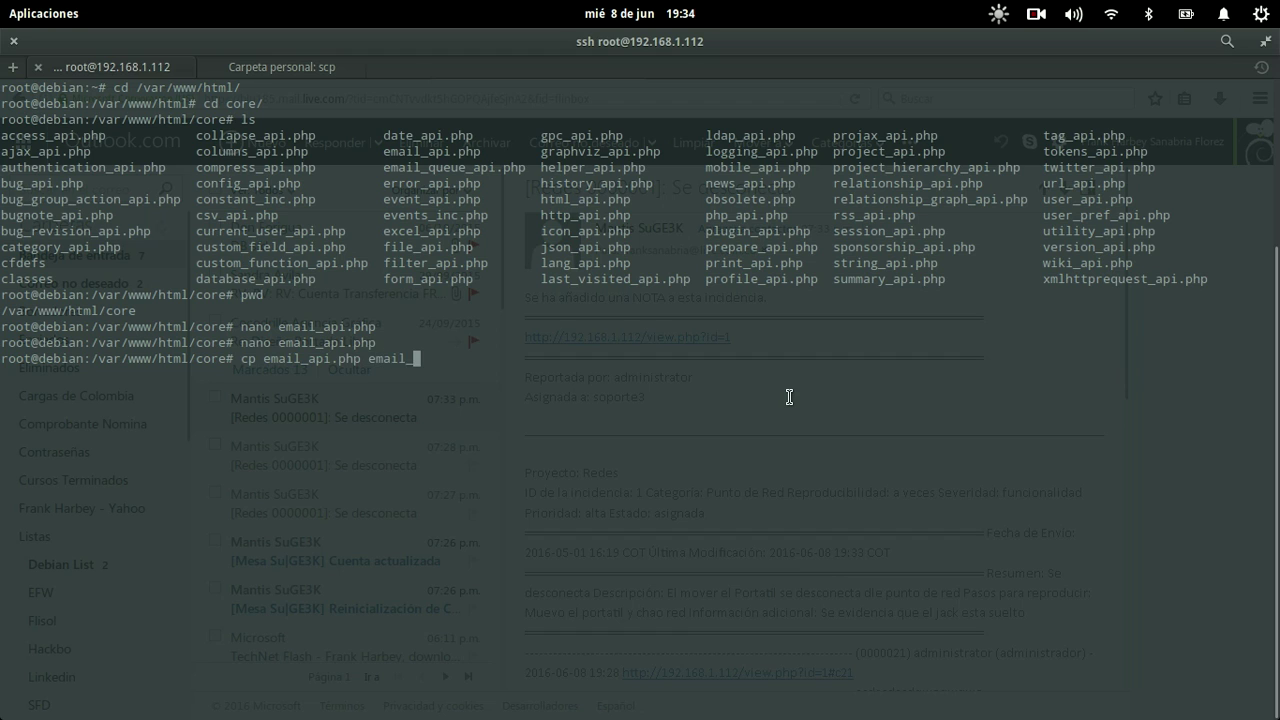
type("php")
key("BackSpace")
key("BackSpace")
type("a")
key("Tab")
key("BackSpace")
type("_backup")
key("Return")
Step: Copy ~/email_api.php from the home folder over the email_api.php in core
type("cp /")
key("BackSpace")
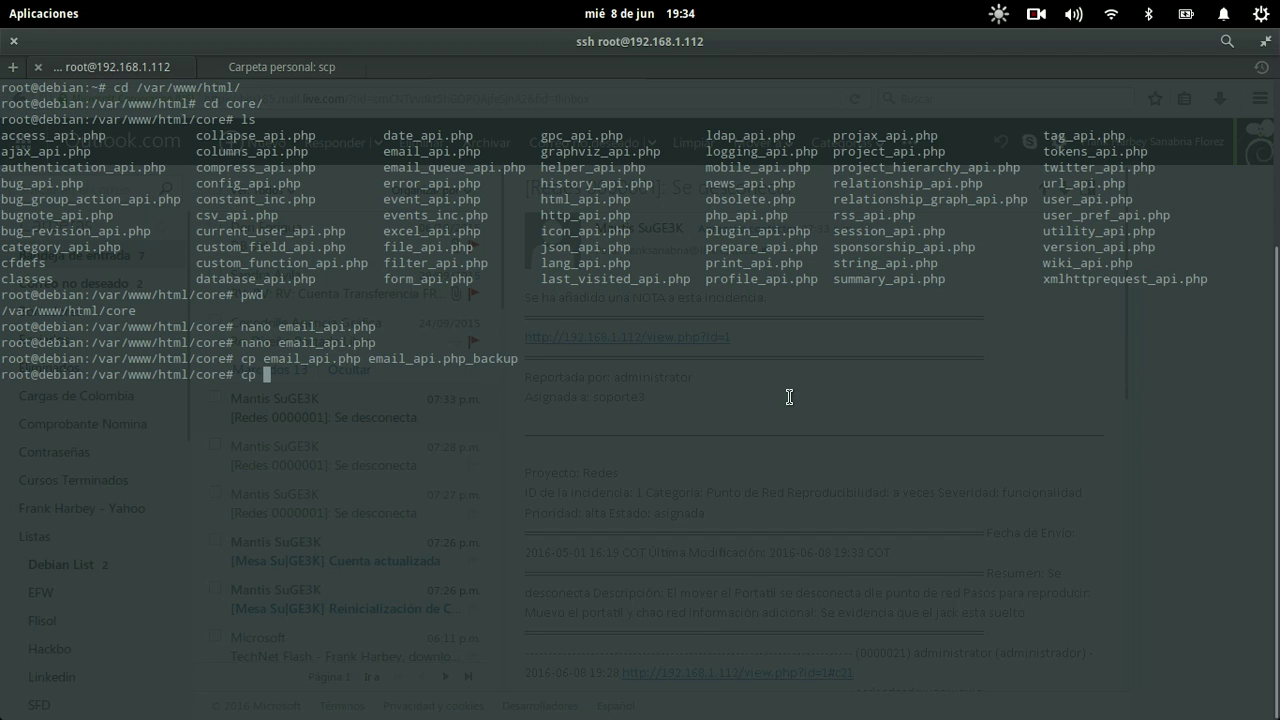
type("~/e")
key("Tab")
type(".")
key("Return")
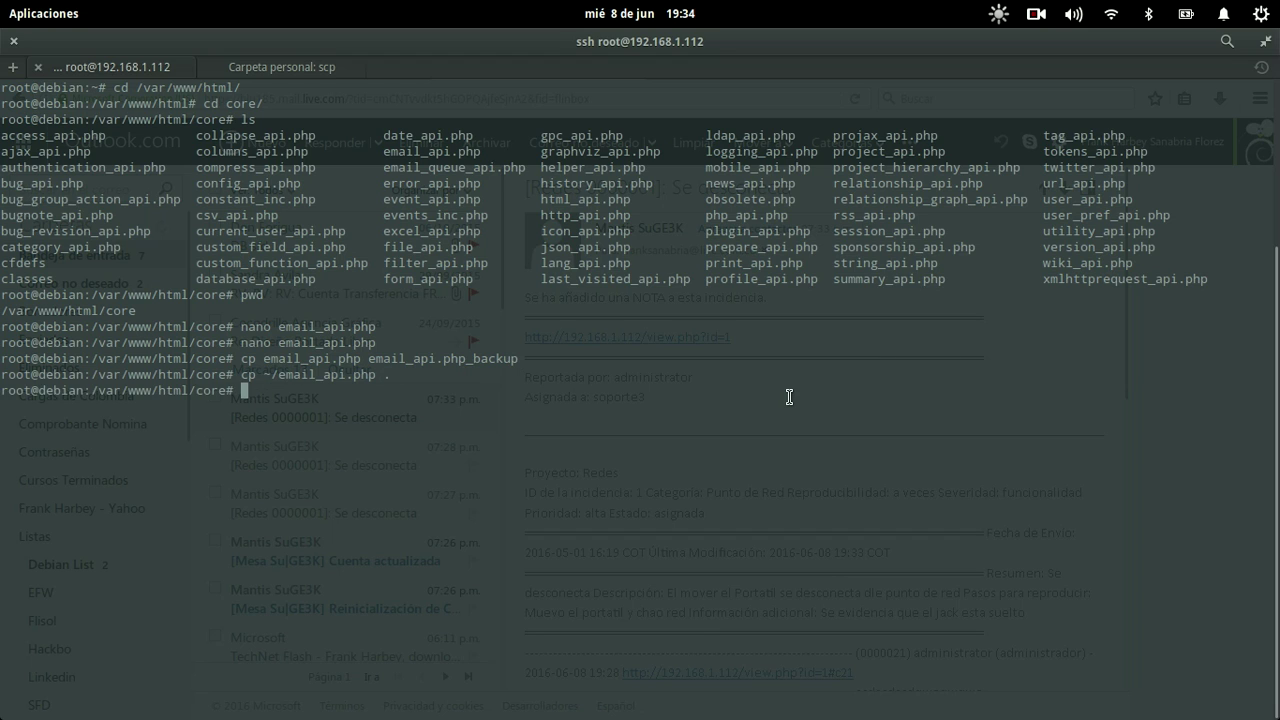
key("F12")
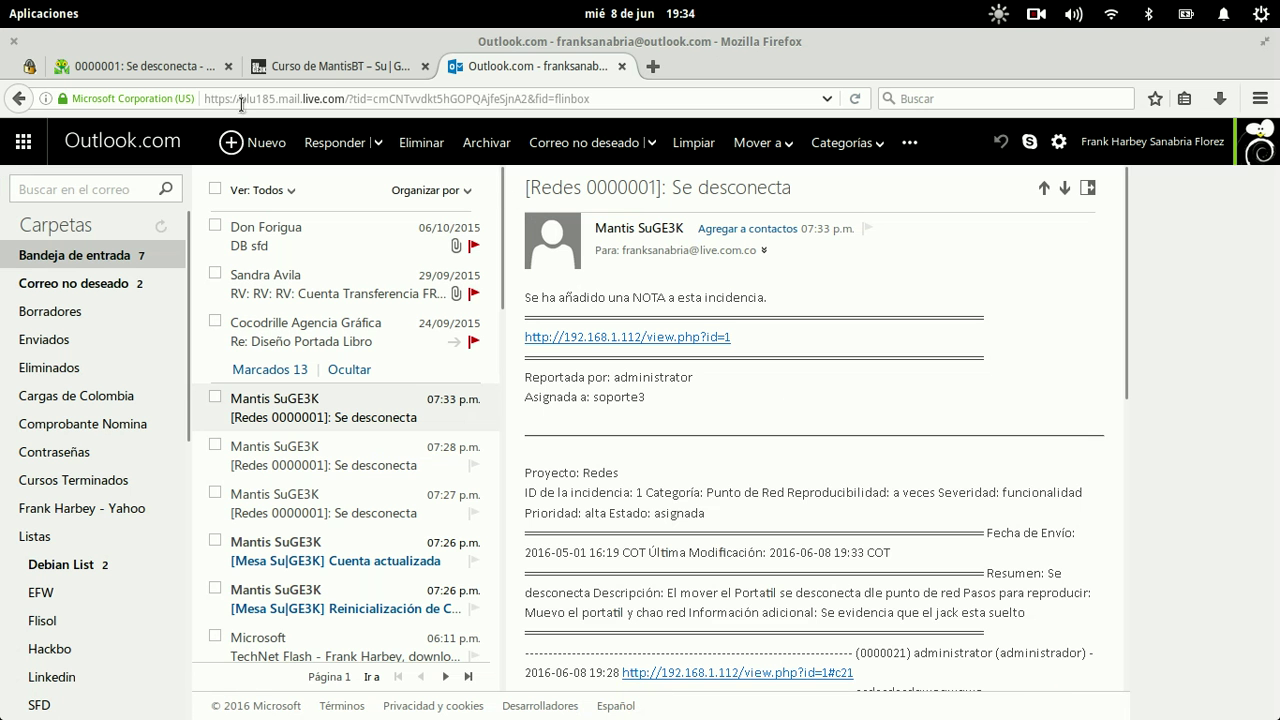
Step: Add the note 'qwioeuqwieuqwoieu' to the Mantis issue
left_click(98, 67)
left_click(493, 505)
type("qwioeuqwieuqwoieu")
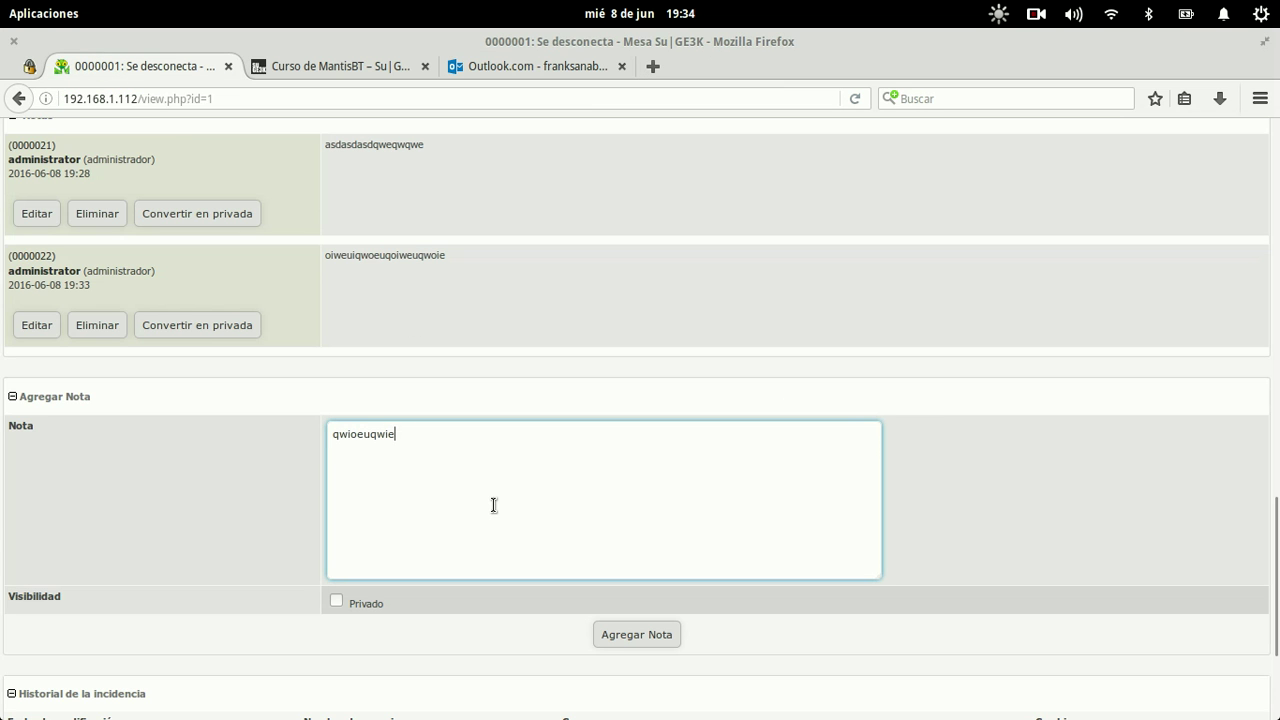
left_click(629, 633)
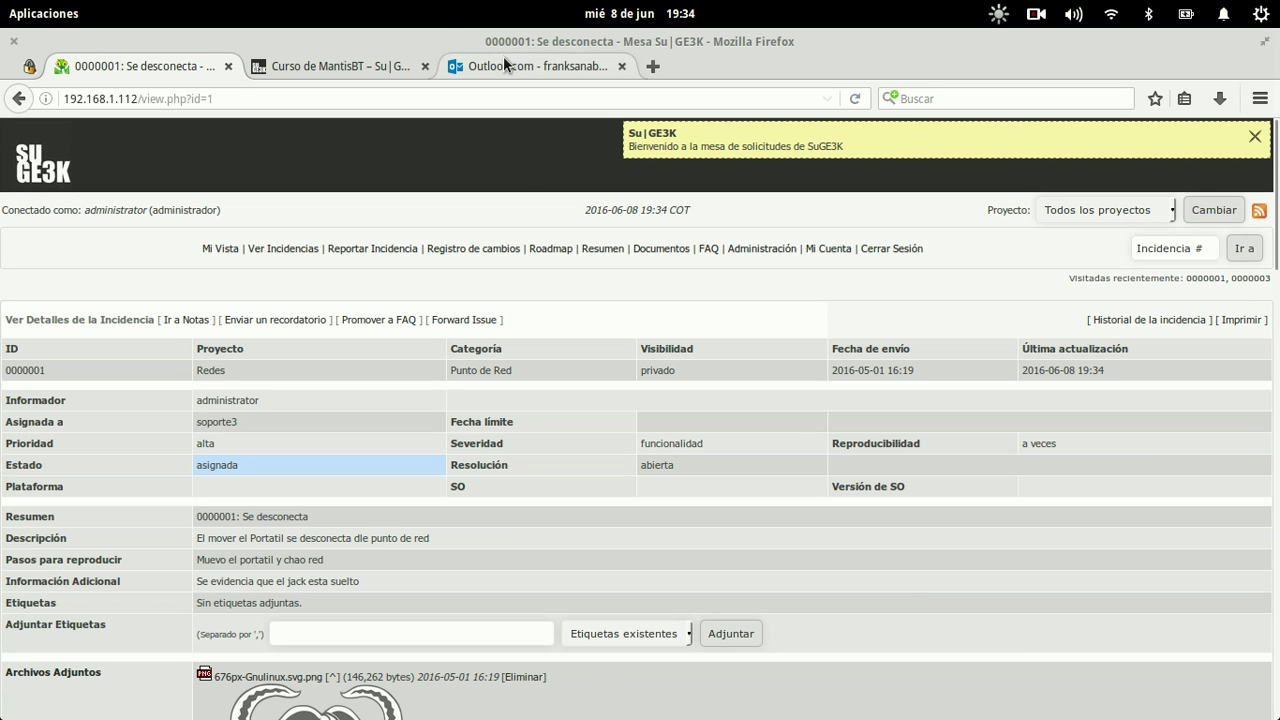
Step: Open the 07:34 notification in Outlook.com and review its NOTAS and IMPORTANTE sections
left_click(503, 60)
left_click(355, 410)
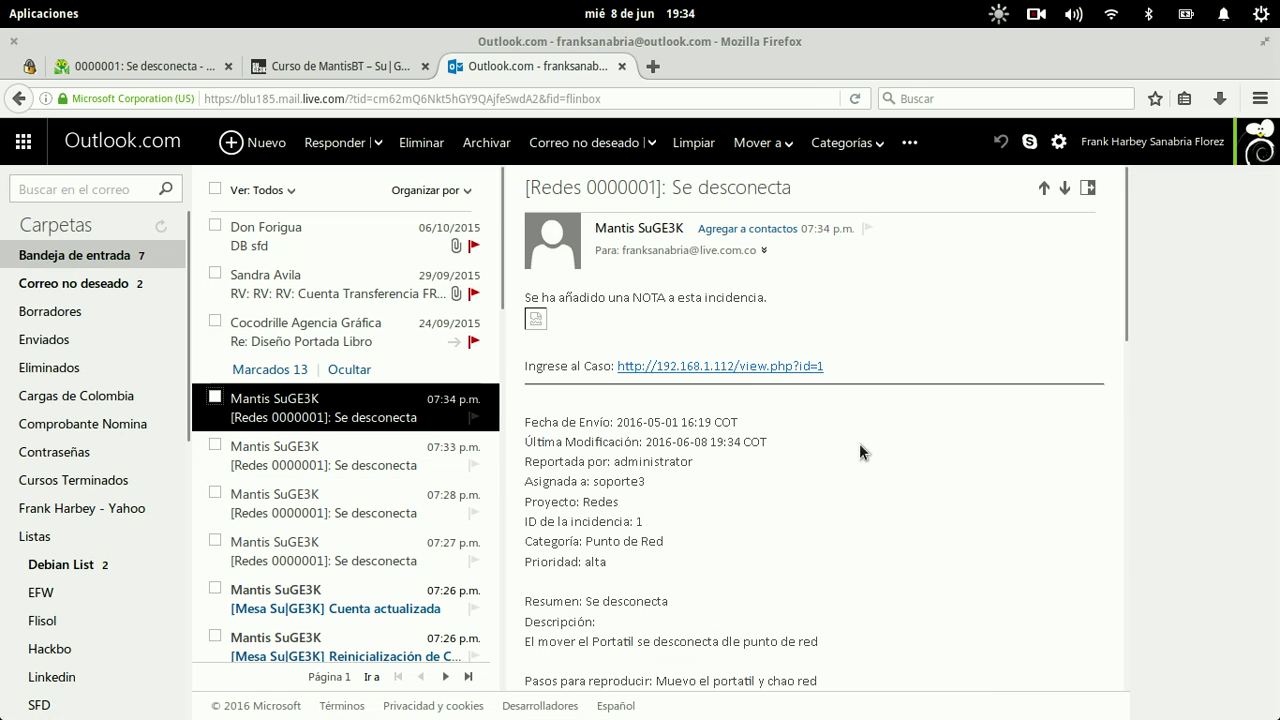
scroll(859, 443, "down", 5)
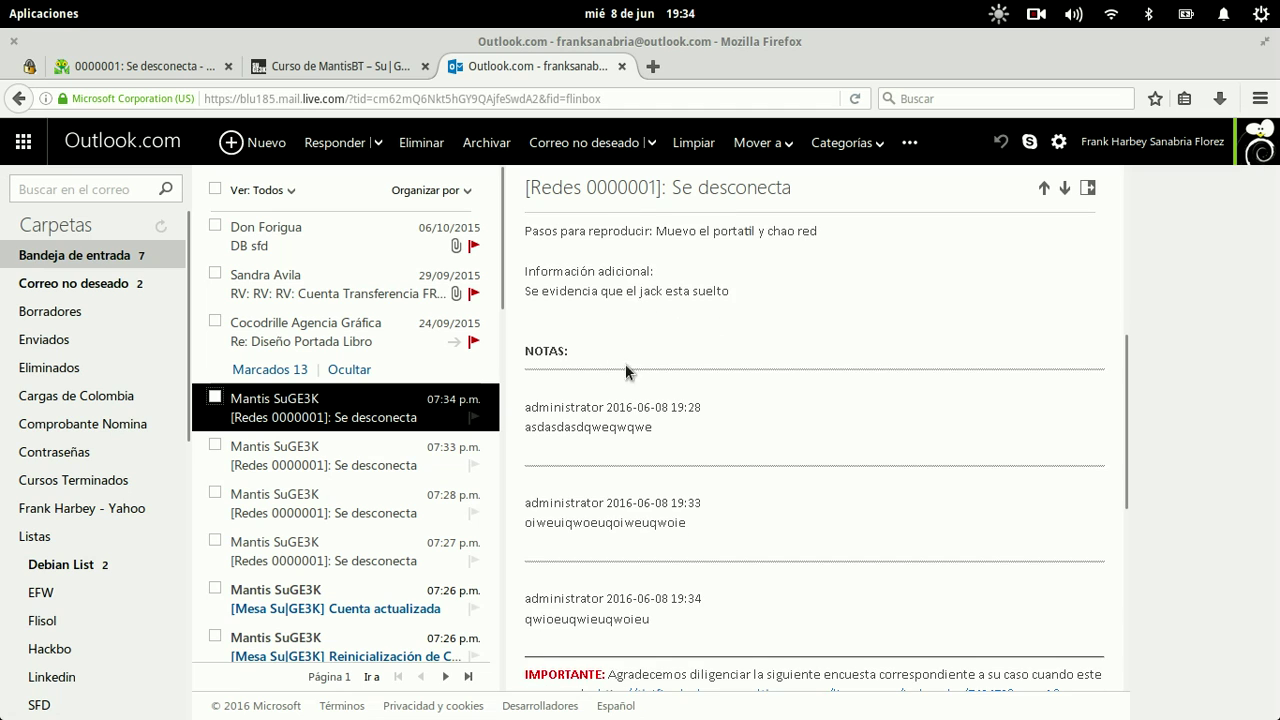
scroll(676, 423, "down", 2)
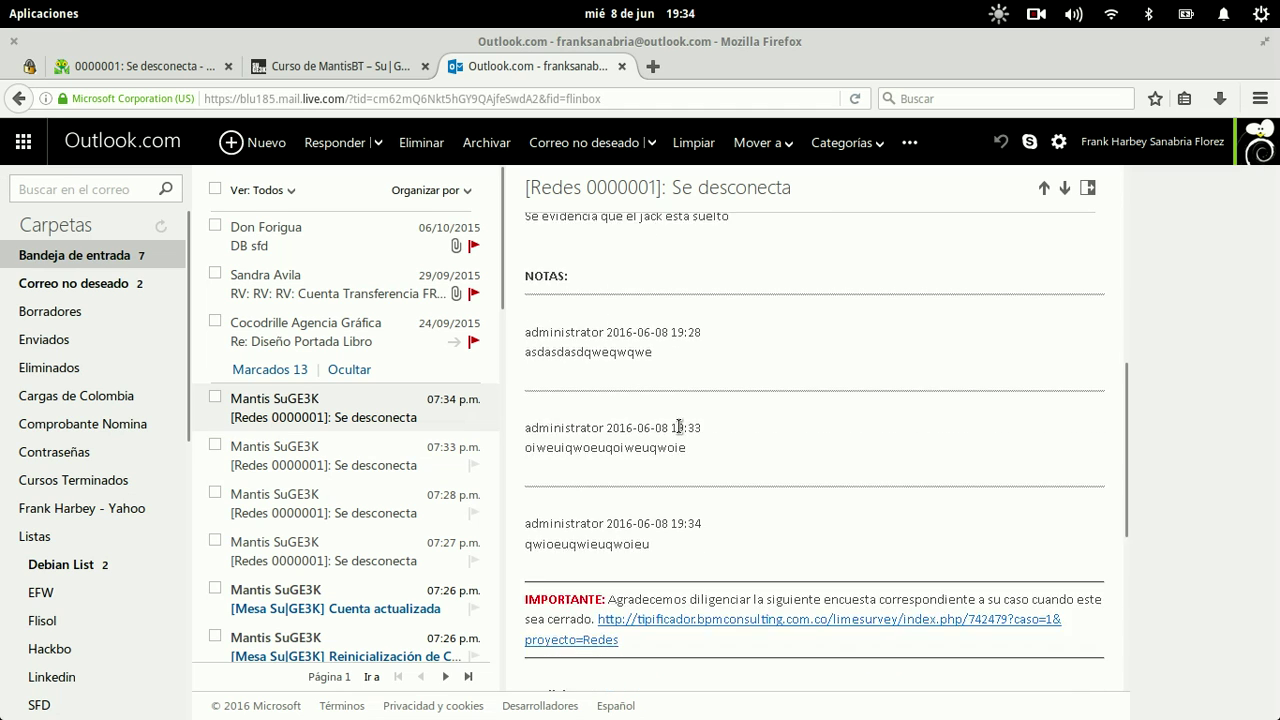
left_click_drag(679, 450, 602, 310)
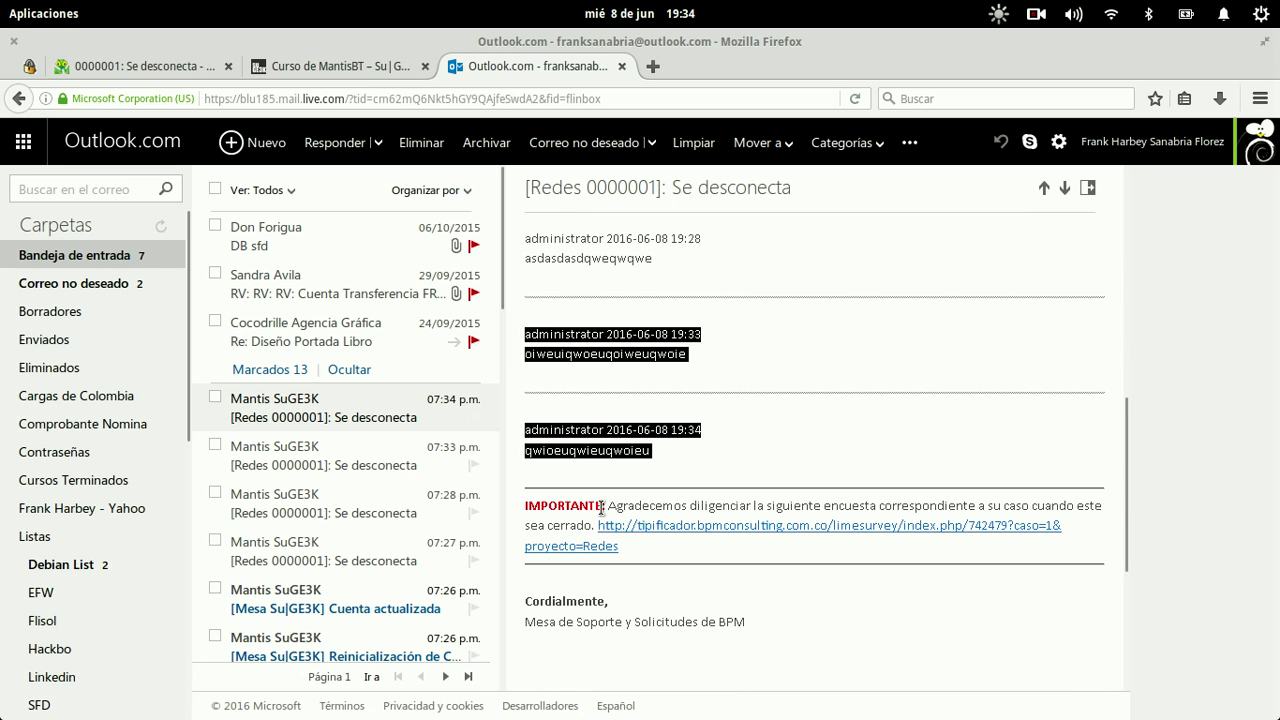
left_click(604, 505)
left_click_drag(604, 505, 1034, 506)
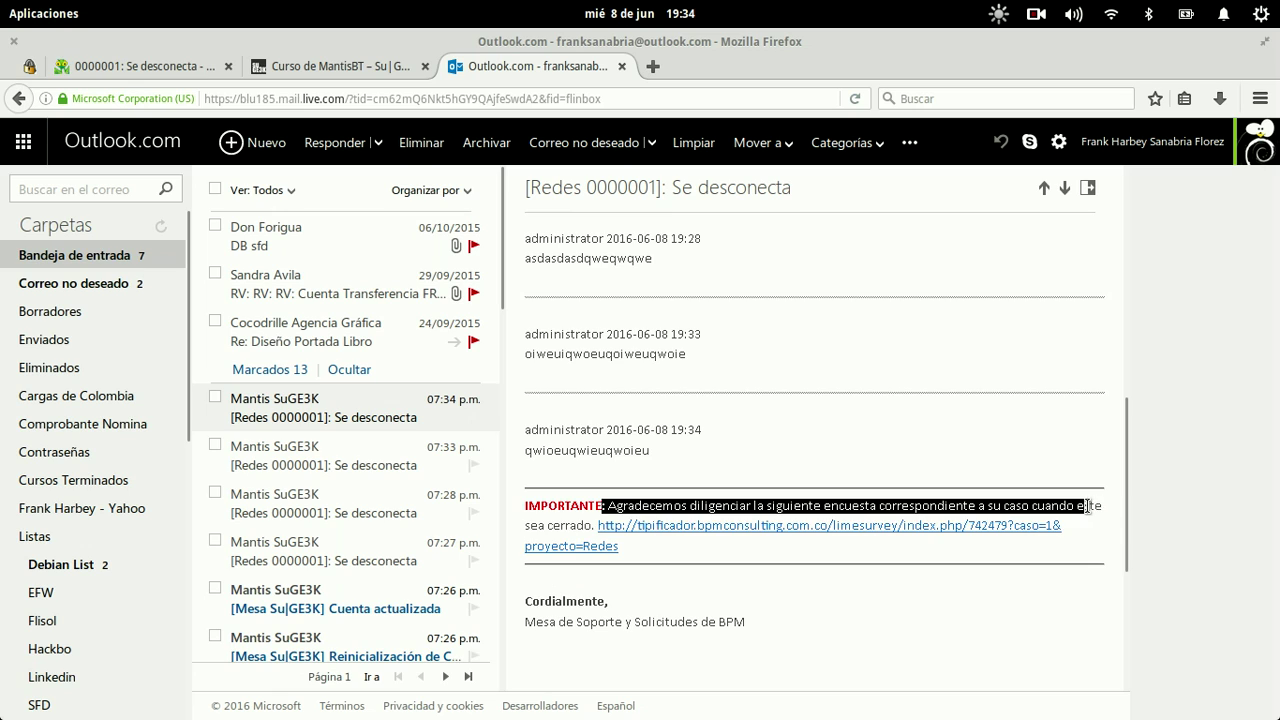
left_click(1088, 507)
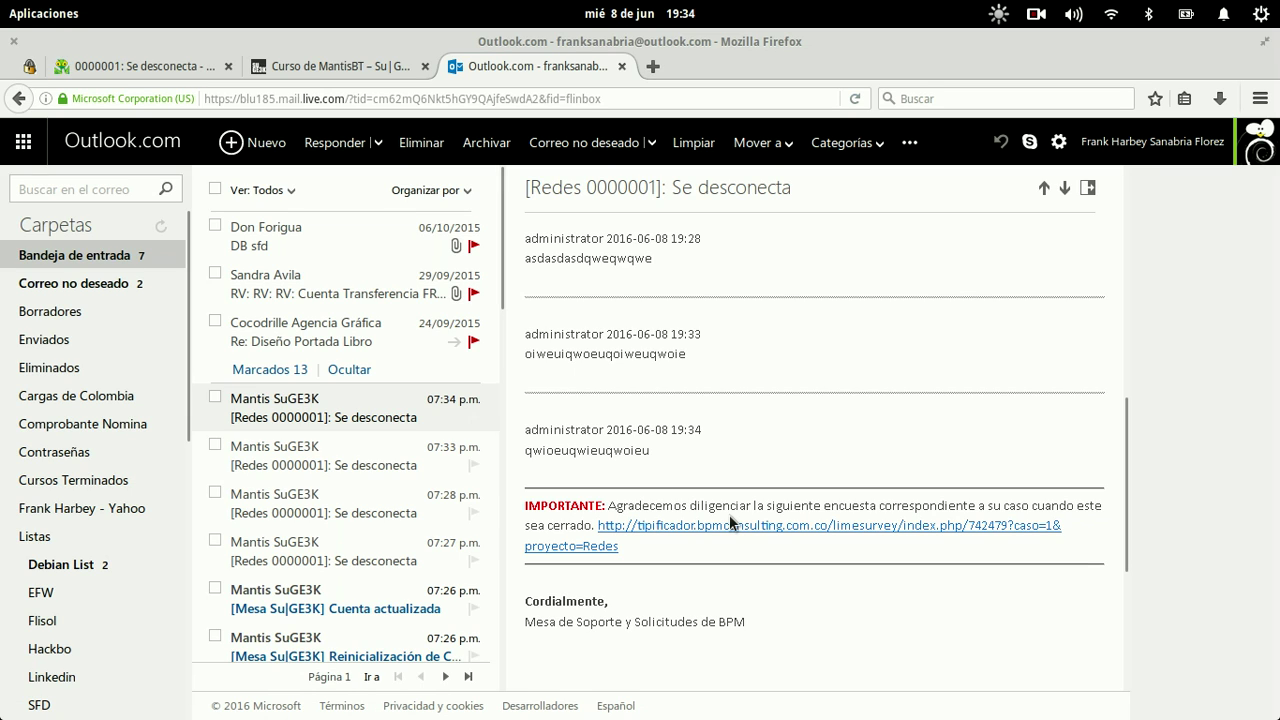
scroll(816, 622, "down", 3)
scroll(816, 622, "up", 10)
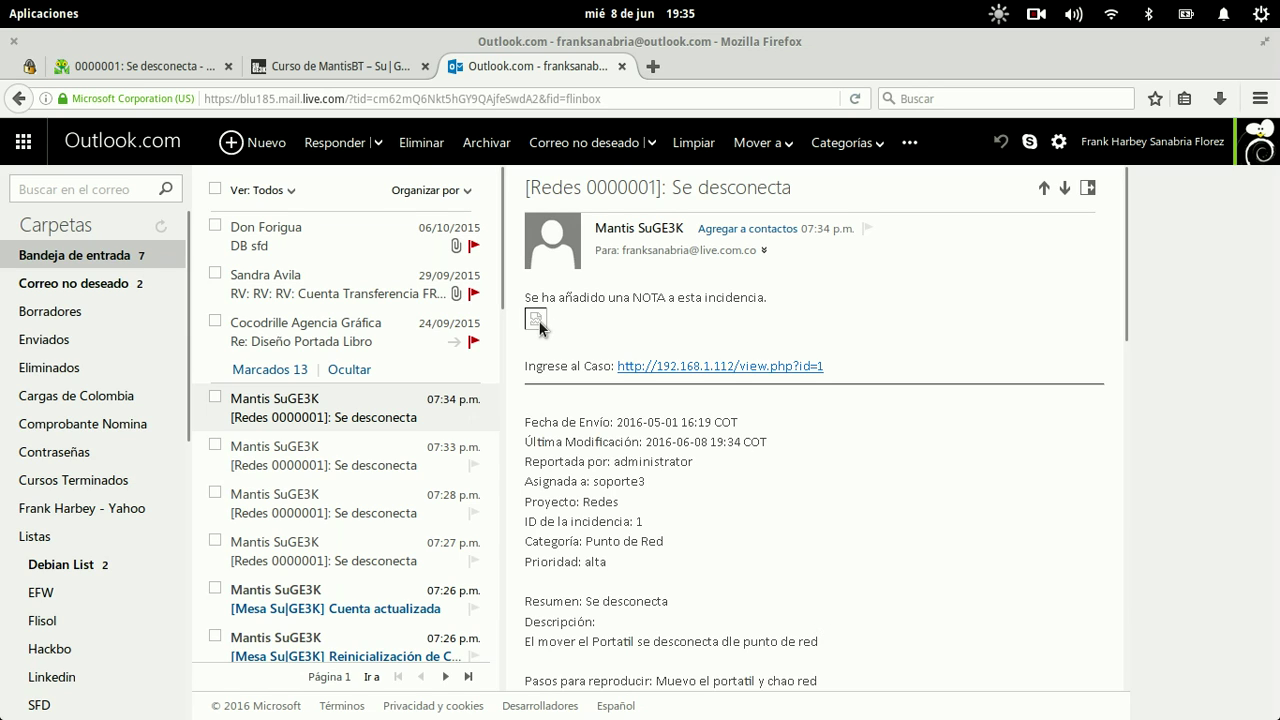
left_click(346, 59)
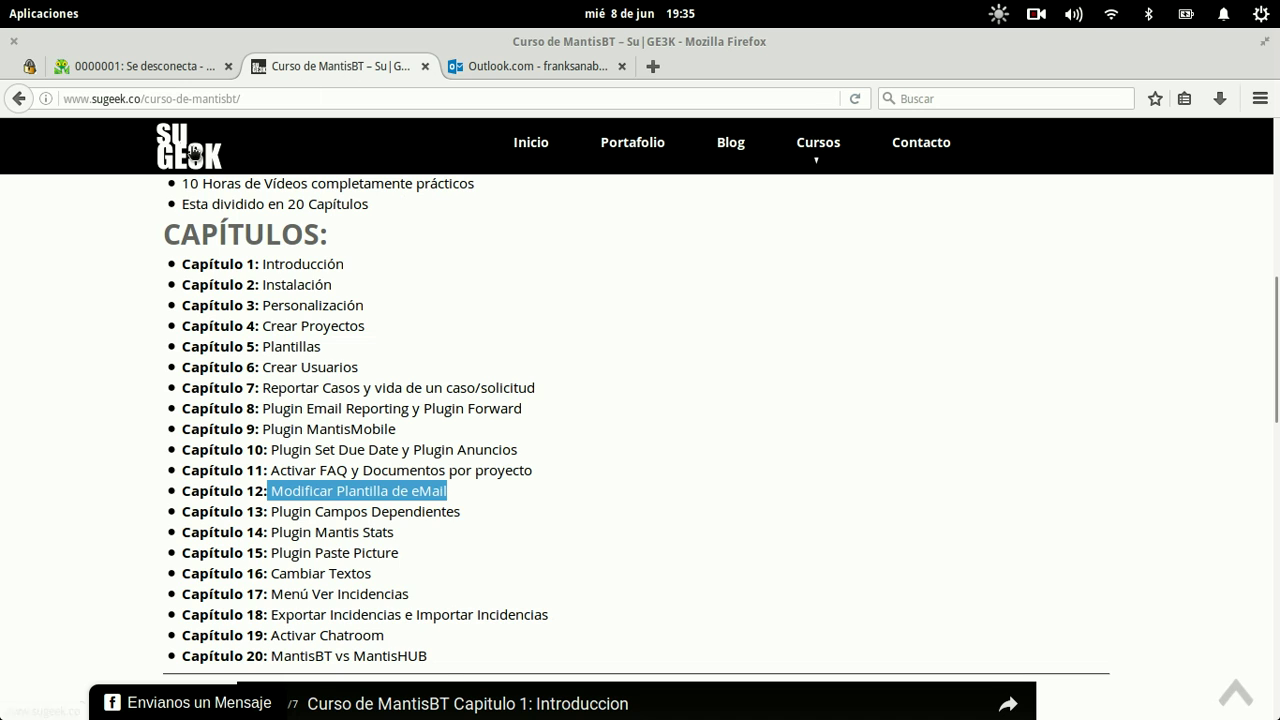
Step: Copy the SuGE3K site logo's image address from the course page
right_click(193, 140)
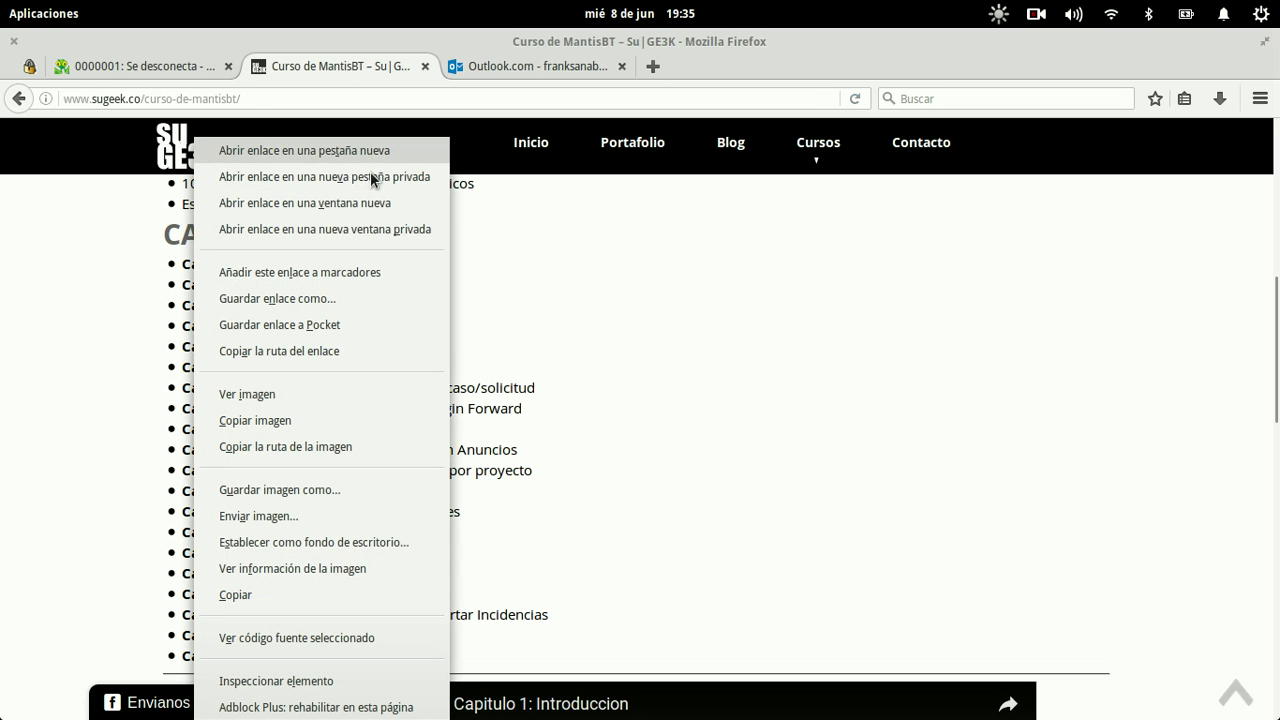
left_click(321, 420)
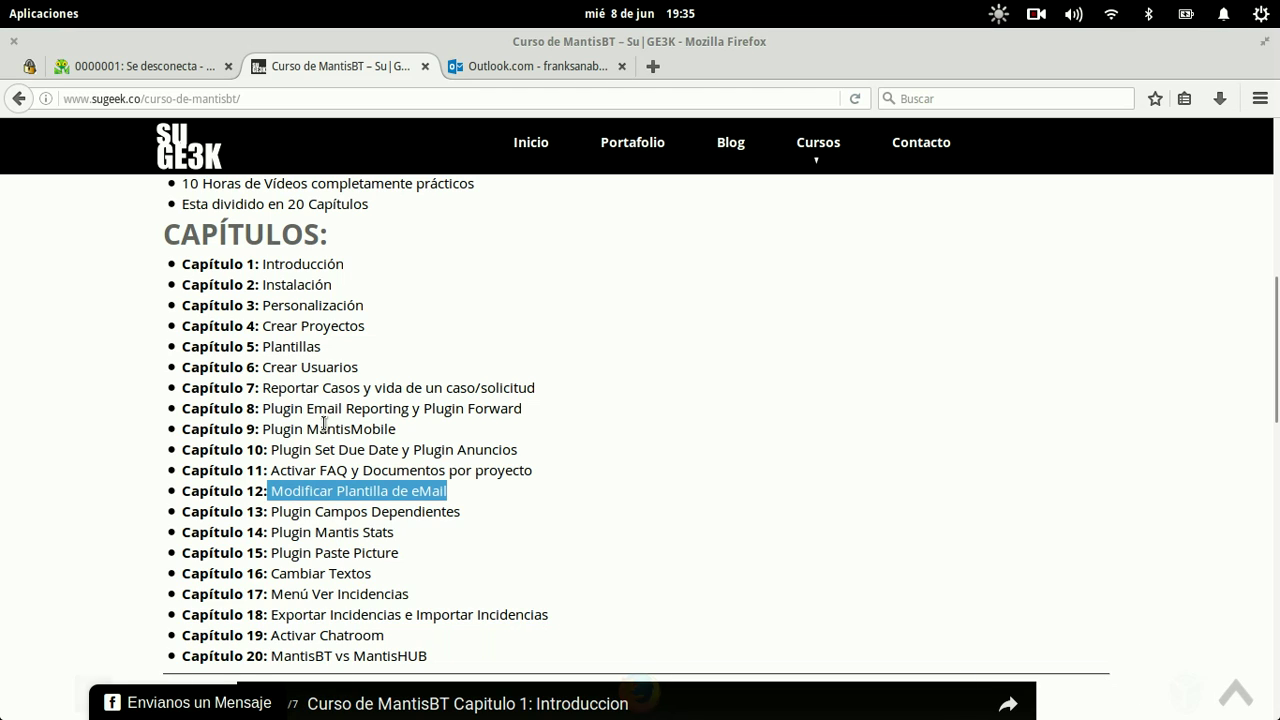
key("alt+Tab")
key("Up")
key("alt+Tab")
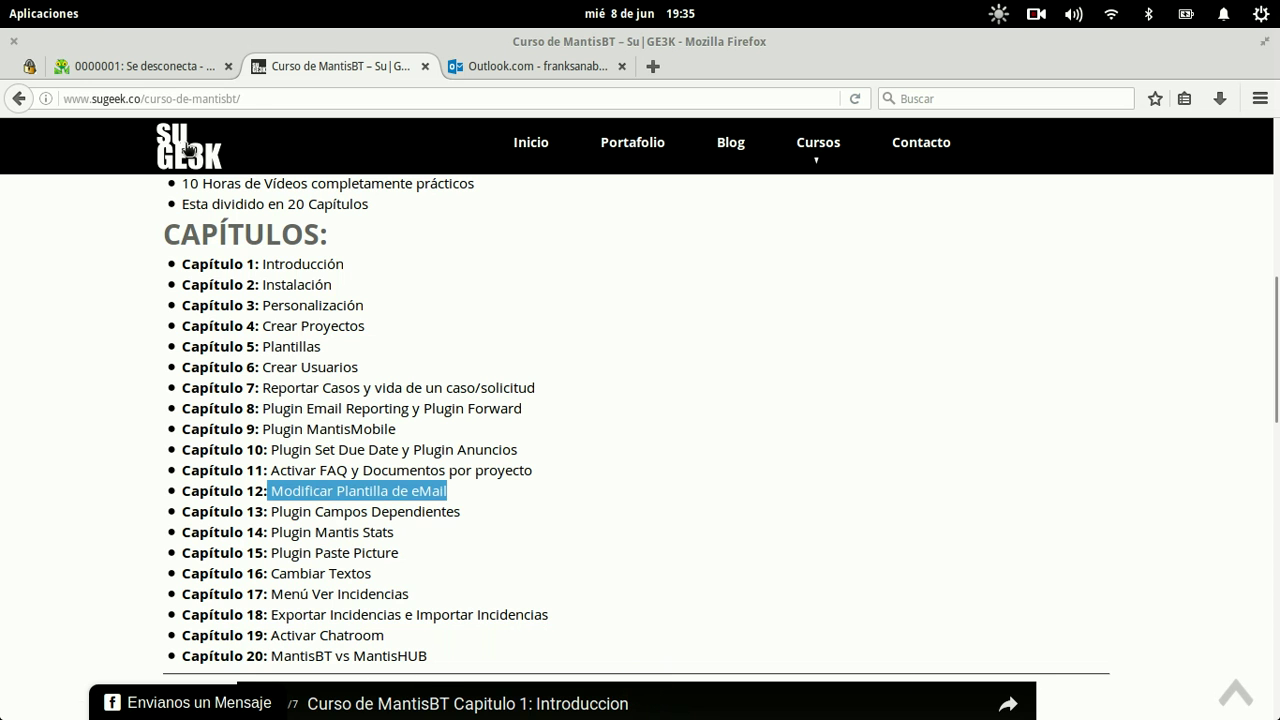
right_click(186, 145)
left_click(343, 447)
Step: Reopen email_api.php in nano from shell history and find the LOGO placeholder
key("alt+Tab")
key("Down")
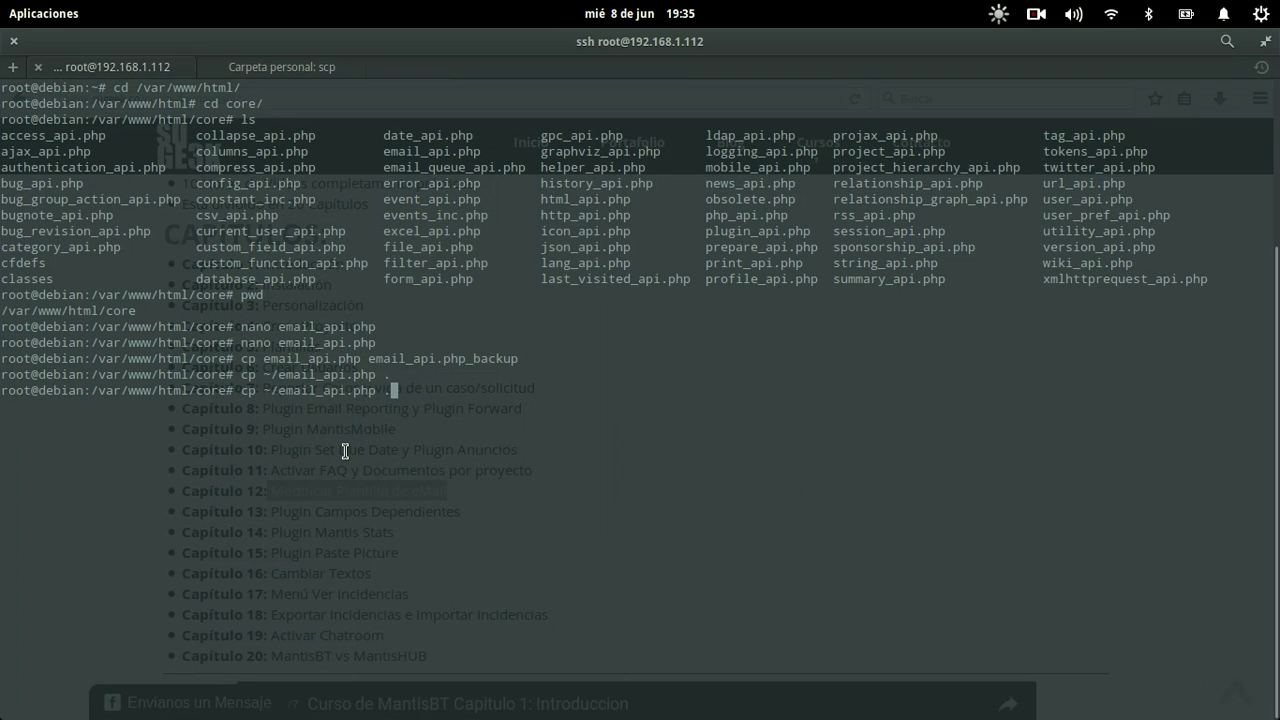
key("Up")
key("Up")
key("Return")
key("ctrl+w")
type("logo")
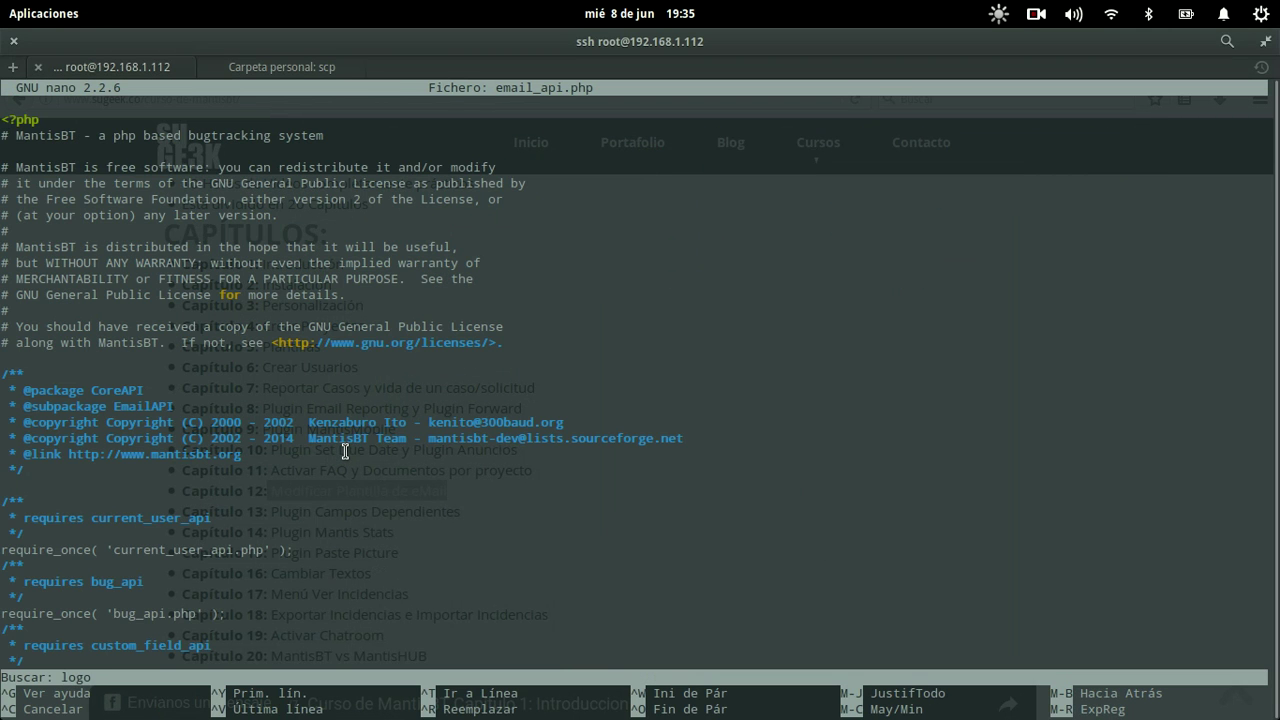
key("Return")
Step: Replace the LOGO placeholder with the logo-2.png URL in src and save
key("Right")
key("Right")
key("Right")
key("Delete")
key("Delete")
key("BackSpace")
key("BackSpace")
key("BackSpace")
type("http://www.sugeek.co/wp-content/uploads/2016/05/logo-2.png")
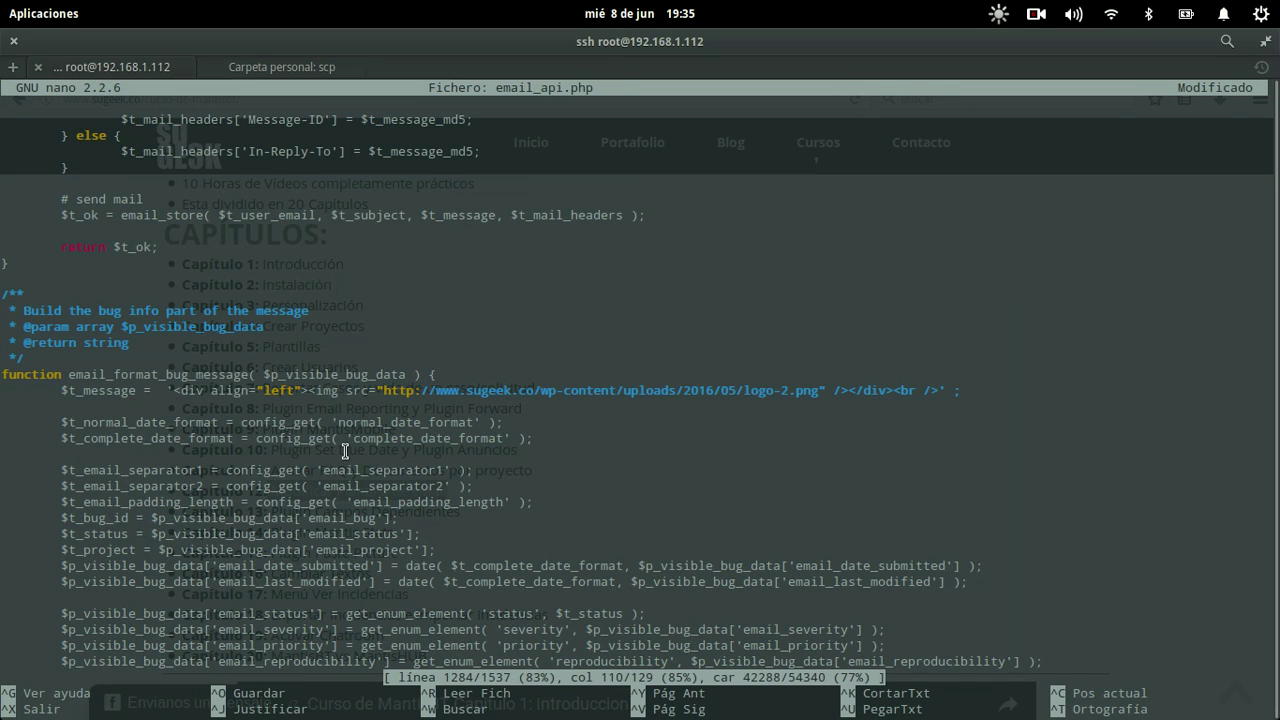
key("ctrl+o")
key("Return")
key("alt+Tab")
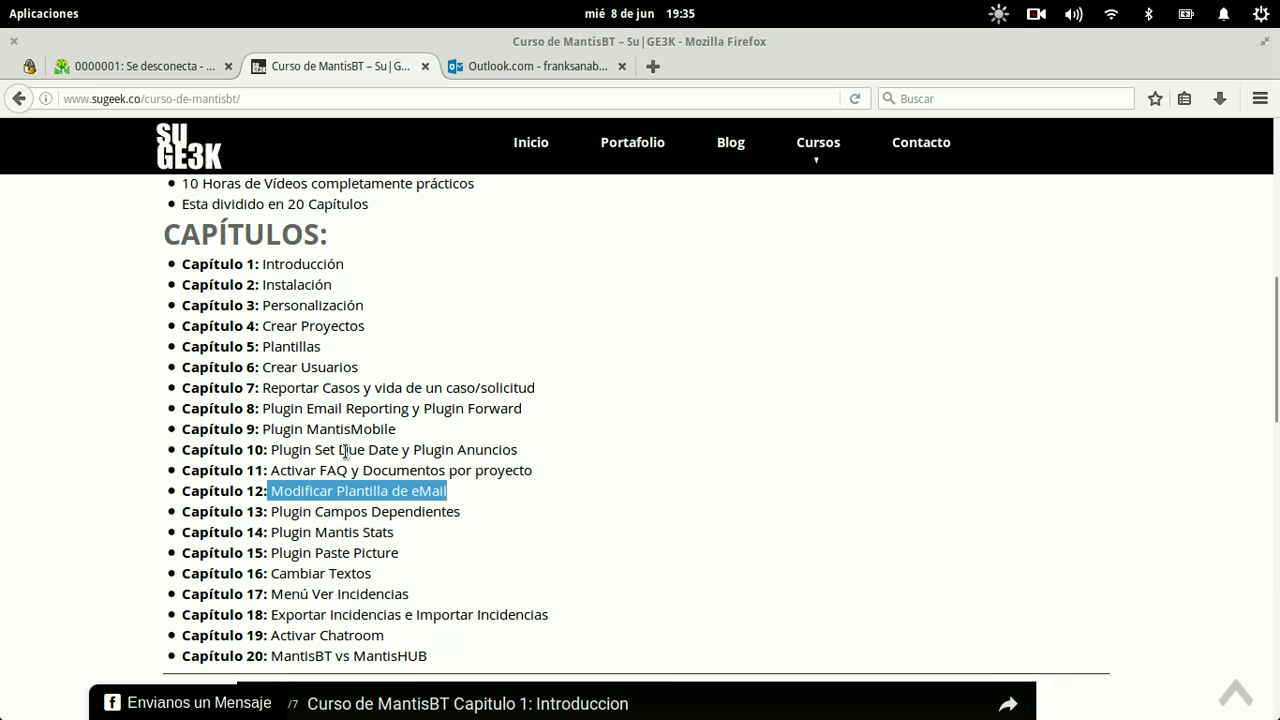
Step: Add the note 'iuwieouqwoeiqwuoeiqwue' to issue 0000001
left_click(138, 64)
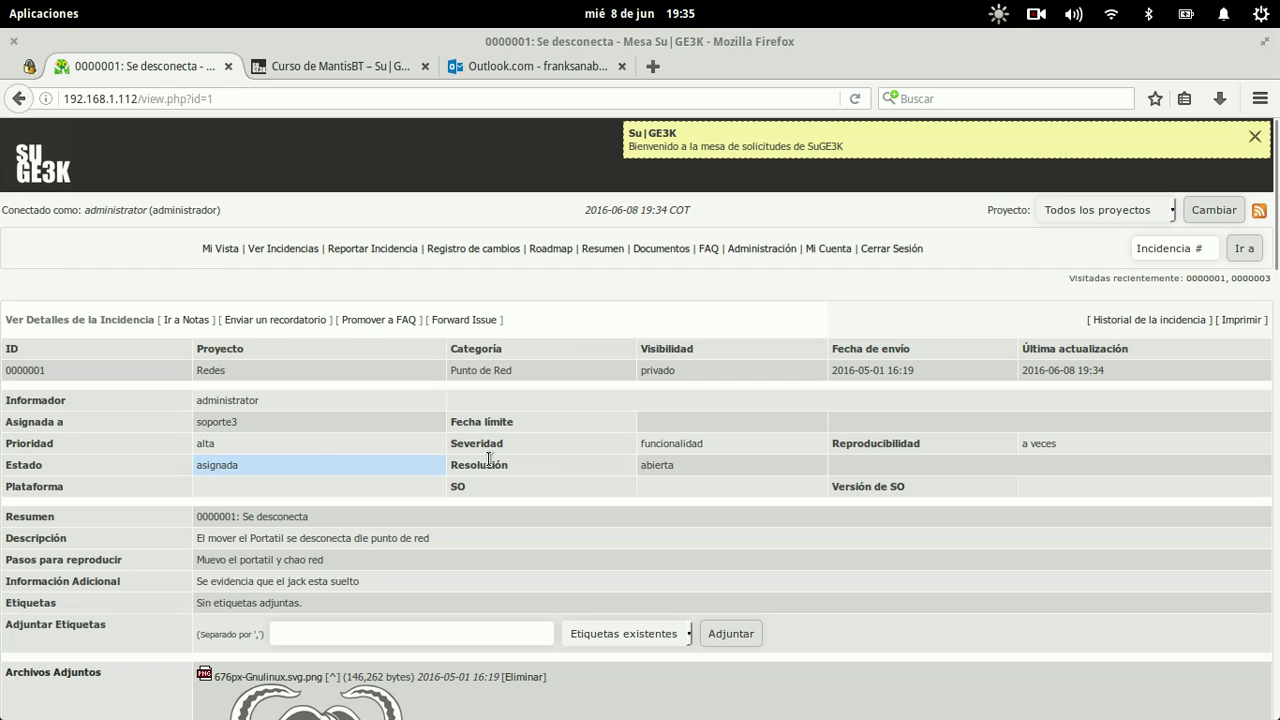
scroll(640, 420, "down", 4)
scroll(637, 489, "down", 10)
left_click(586, 282)
type("iuwieouqwoeiqwuoeiqwue")
left_click(634, 400)
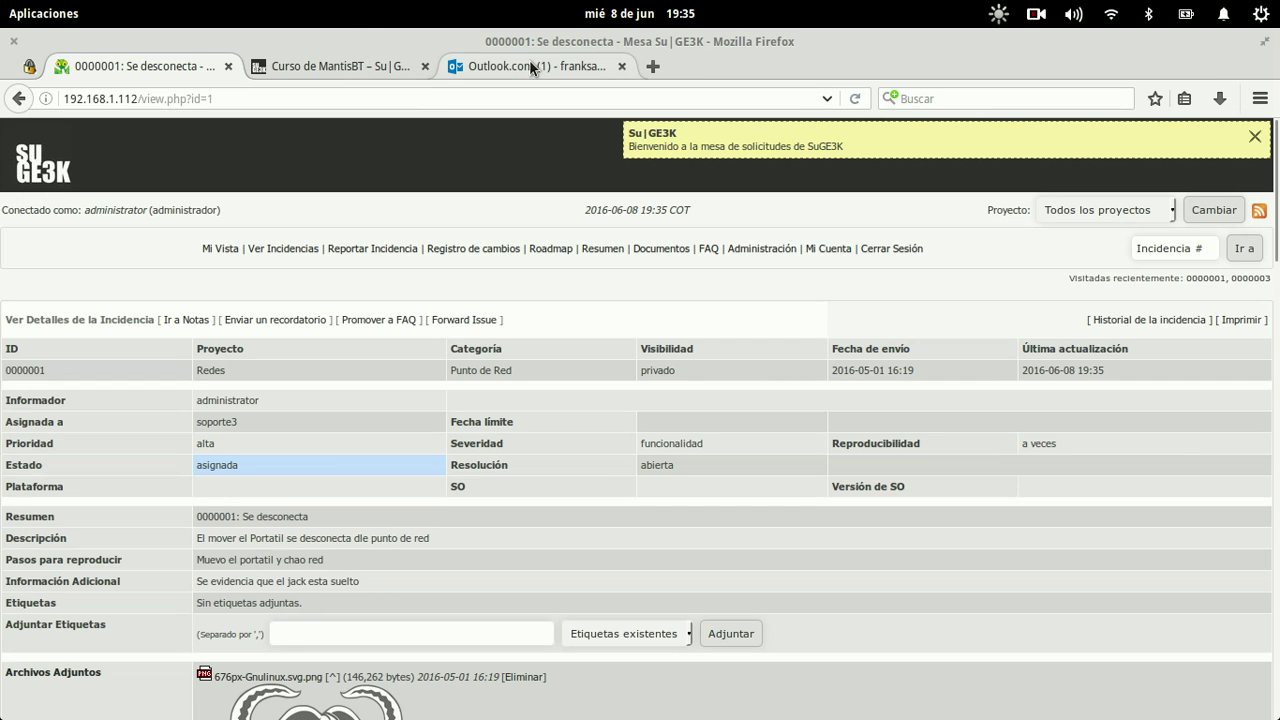
Step: Open the new 07:35 notification in Outlook.com and check its logo header
left_click(529, 62)
left_click(334, 406)
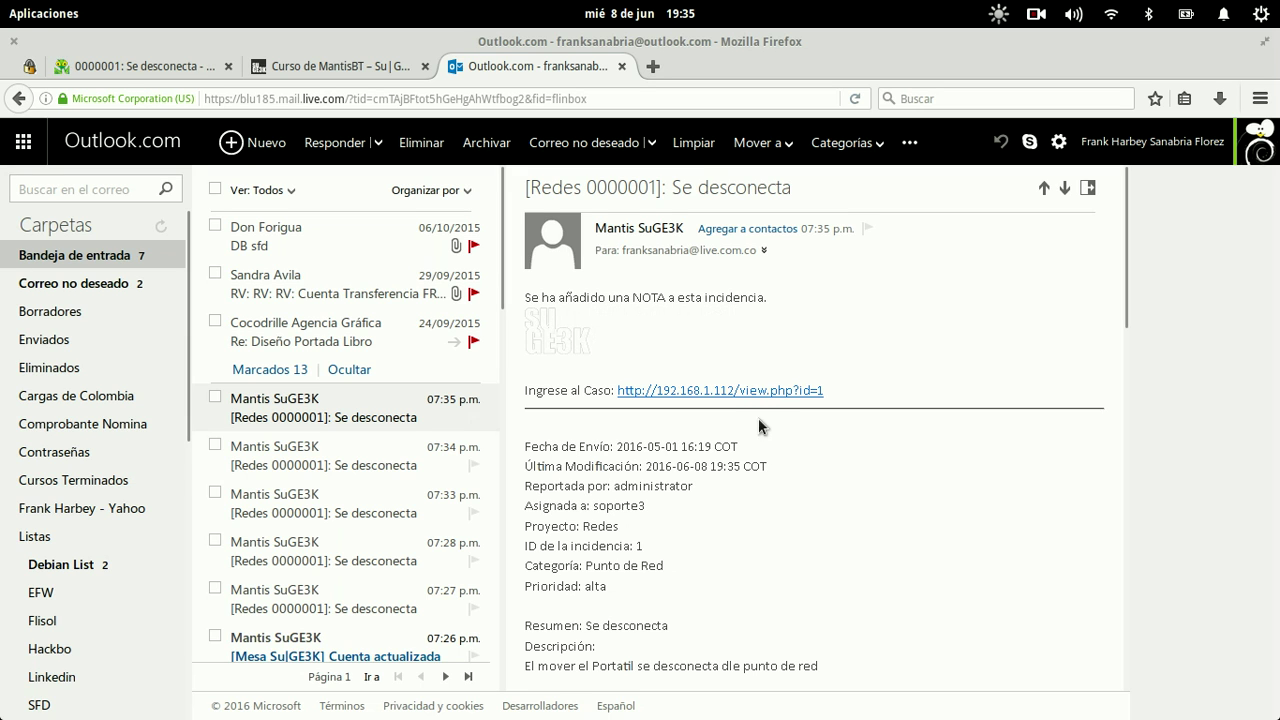
scroll(773, 488, "down", 5)
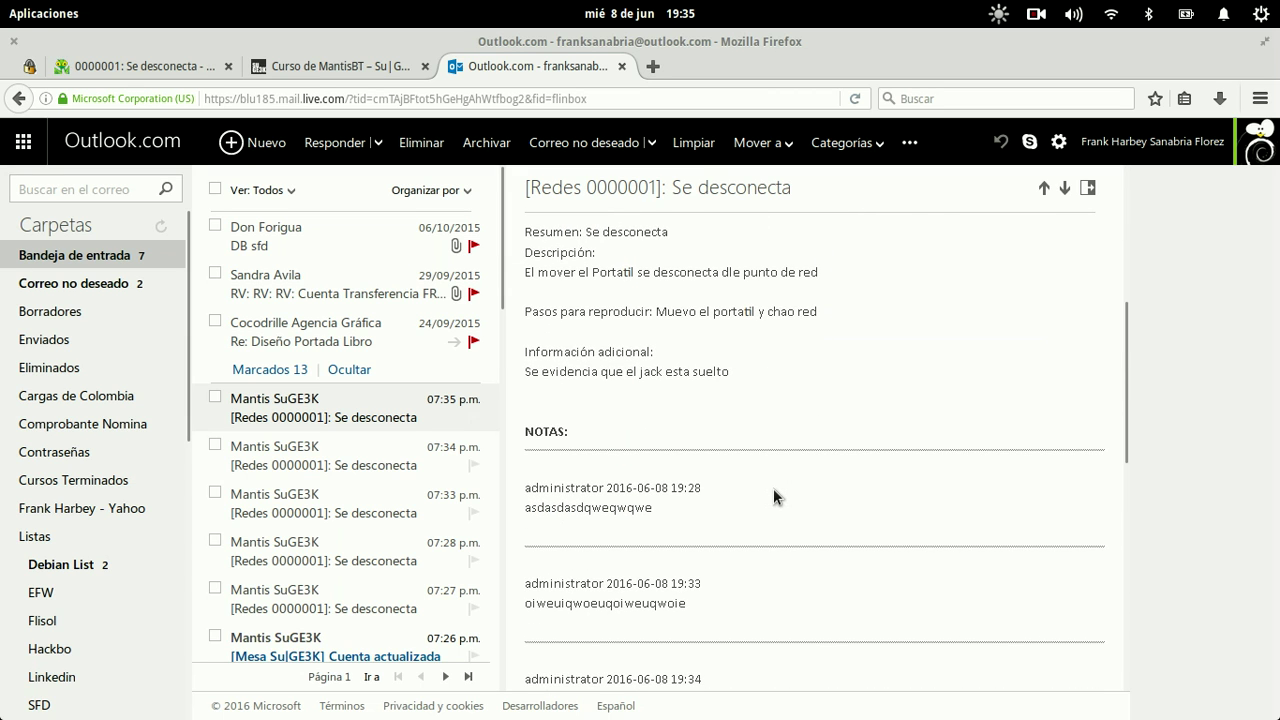
scroll(773, 488, "up", 5)
Step: In email_api.php, correct the call to IsHTML and change its value to false
key("super")
left_click(578, 413)
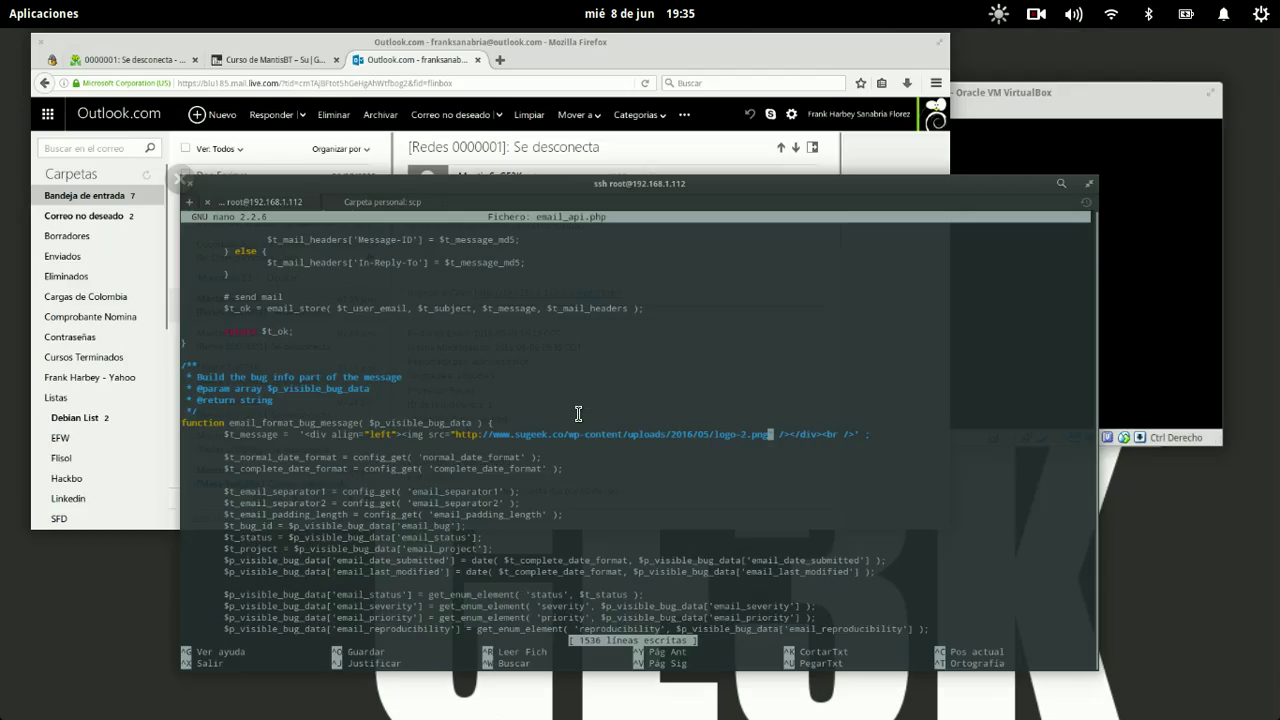
key("ctrl+w")
type("isHTML")
key("Return")
key("Delete")
type("I")
key("End")
key("Left")
key("Left")
key("Left")
key("Left")
key("Left")
key("Left")
key("Left")
key("Left")
key("Left")
key("Left")
key("Left")
key("Left")
key("Left")
key("Left")
key("Left")
key("Left")
key("Left")
key("Left")
key("Left")
key("Left")
key("Left")
key("Left")
key("Left")
key("Left")
key("Left")
key("Left")
key("Left")
key("Left")
key("Left")
key("Left")
key("Left")
key("Left")
key("Left")
key("Left")
key("Left")
key("Left")
key("Left")
key("Left")
key("Left")
key("Left")
key("BackSpace")
key("BackSpace")
key("BackSpace")
key("BackSpace")
type("false")
key("alt+Tab")
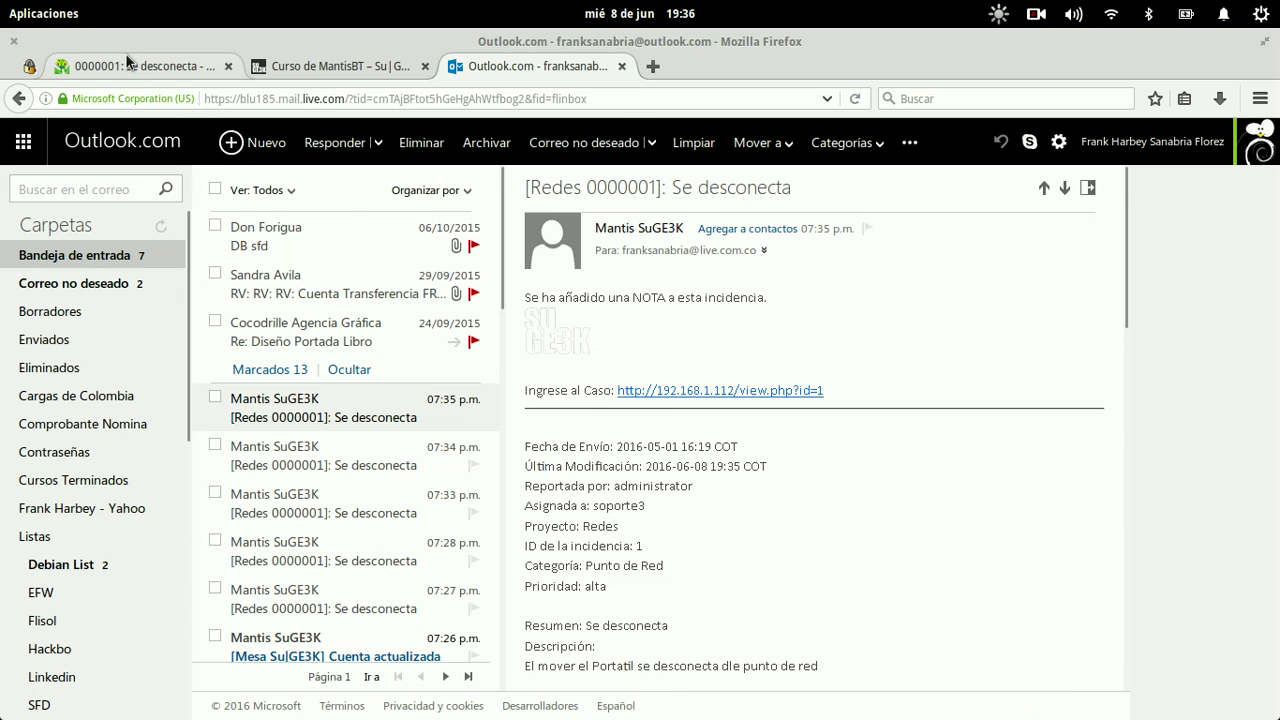
left_click(127, 61)
Step: Close issue 0000001 with Cerrar and confirm Cerrar Incidencia
scroll(390, 428, "down", 4)
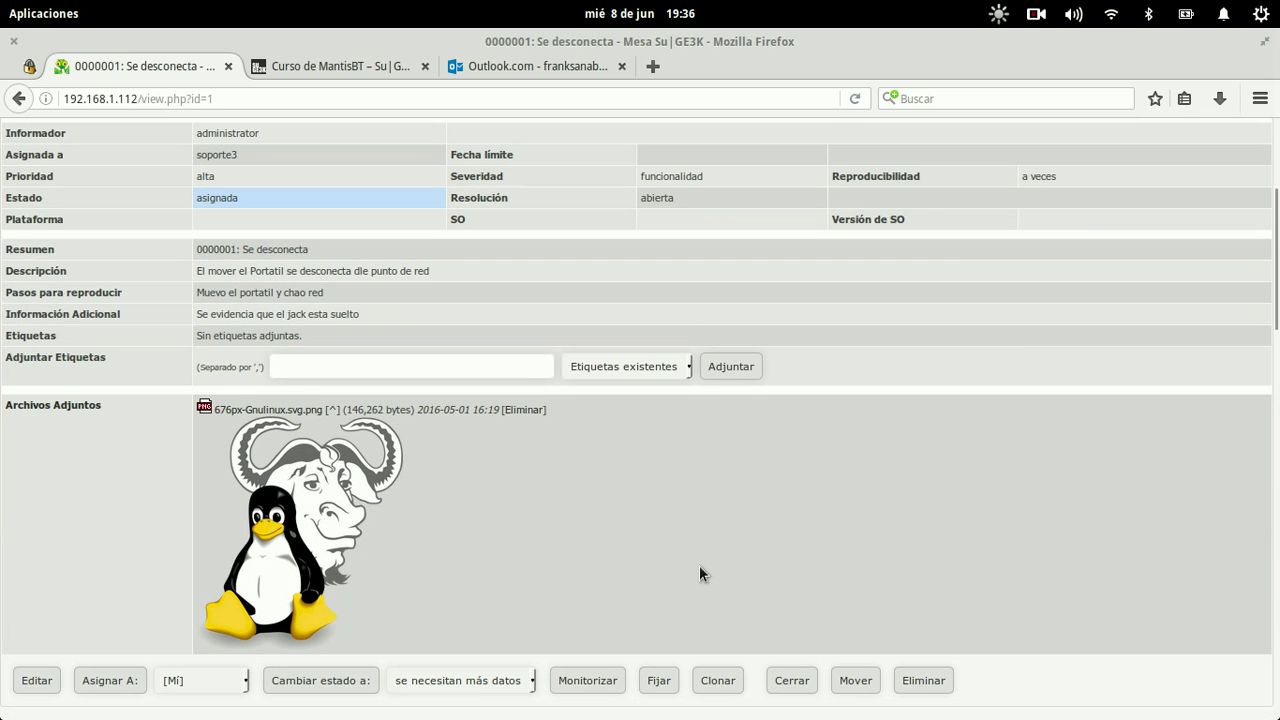
left_click(792, 680)
left_click(608, 686)
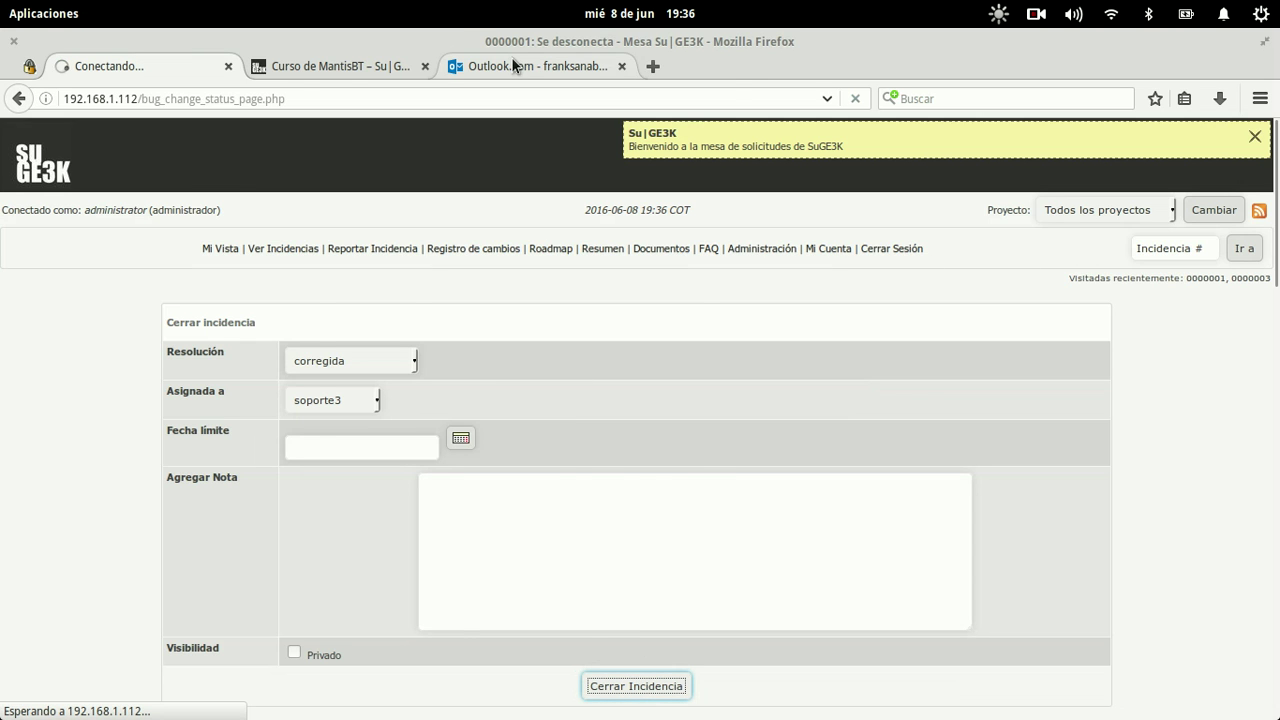
Step: Open the 07:36 closure email in Outlook.com, which shows raw HTML tags
left_click(511, 62)
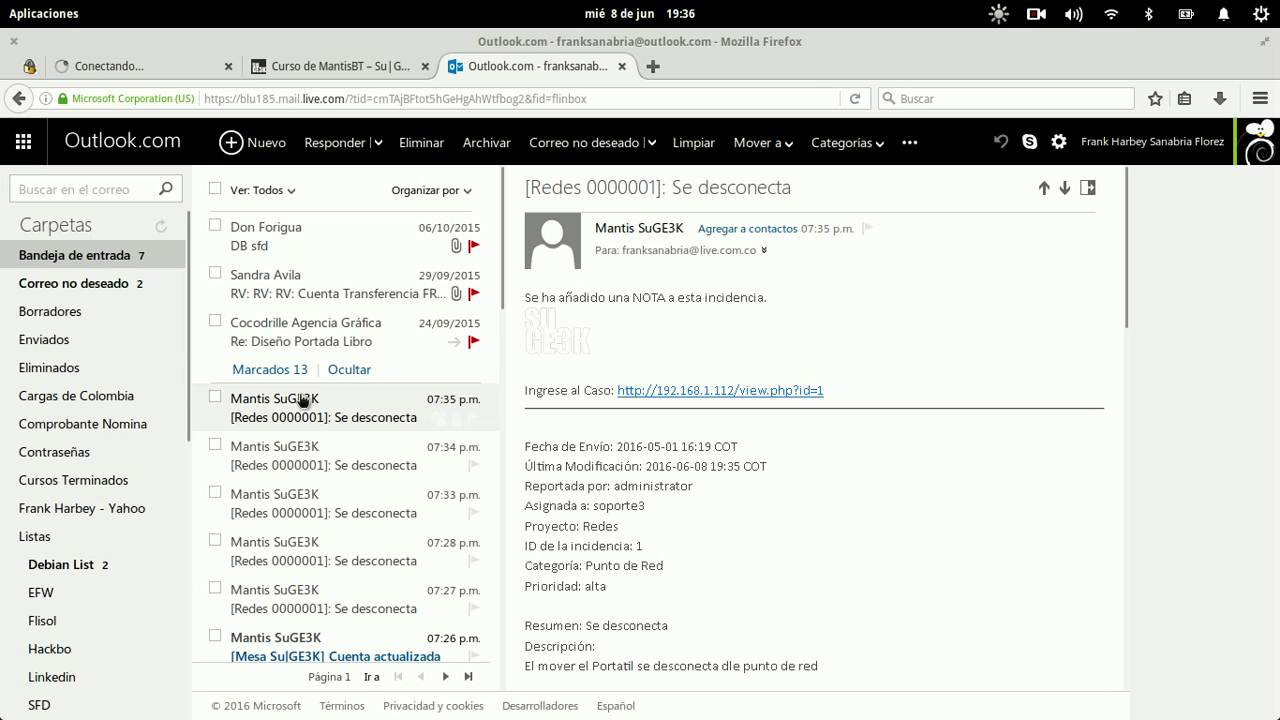
left_click(413, 421)
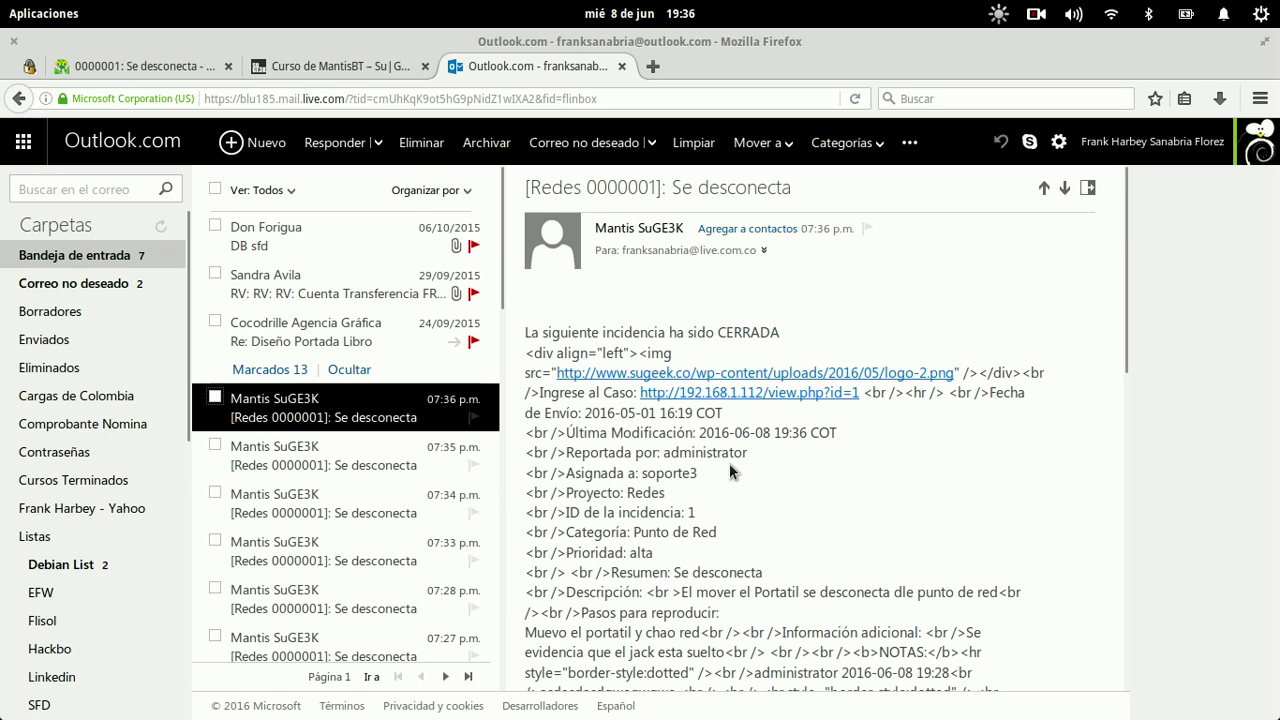
scroll(729, 463, "down", 10)
scroll(729, 463, "up", 10)
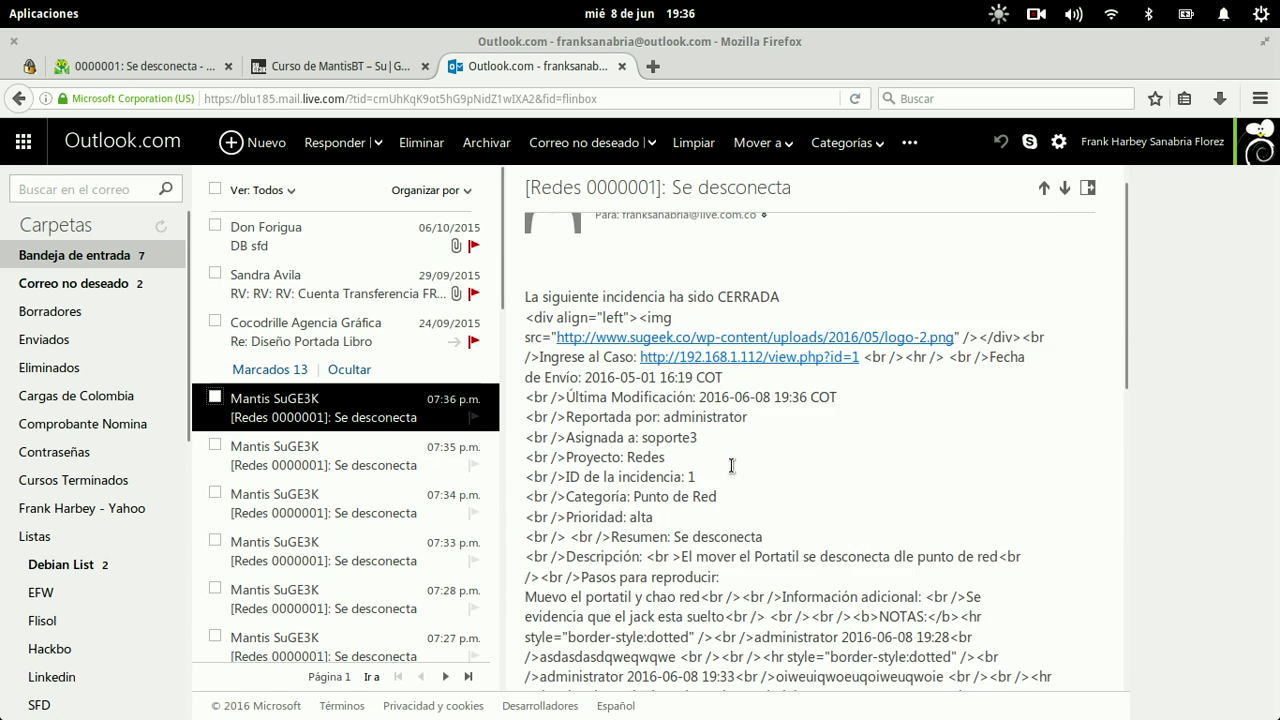
key("super")
Step: Set IsHTML to true, save email_api.php, exit nano and list the core directory
left_click(594, 531)
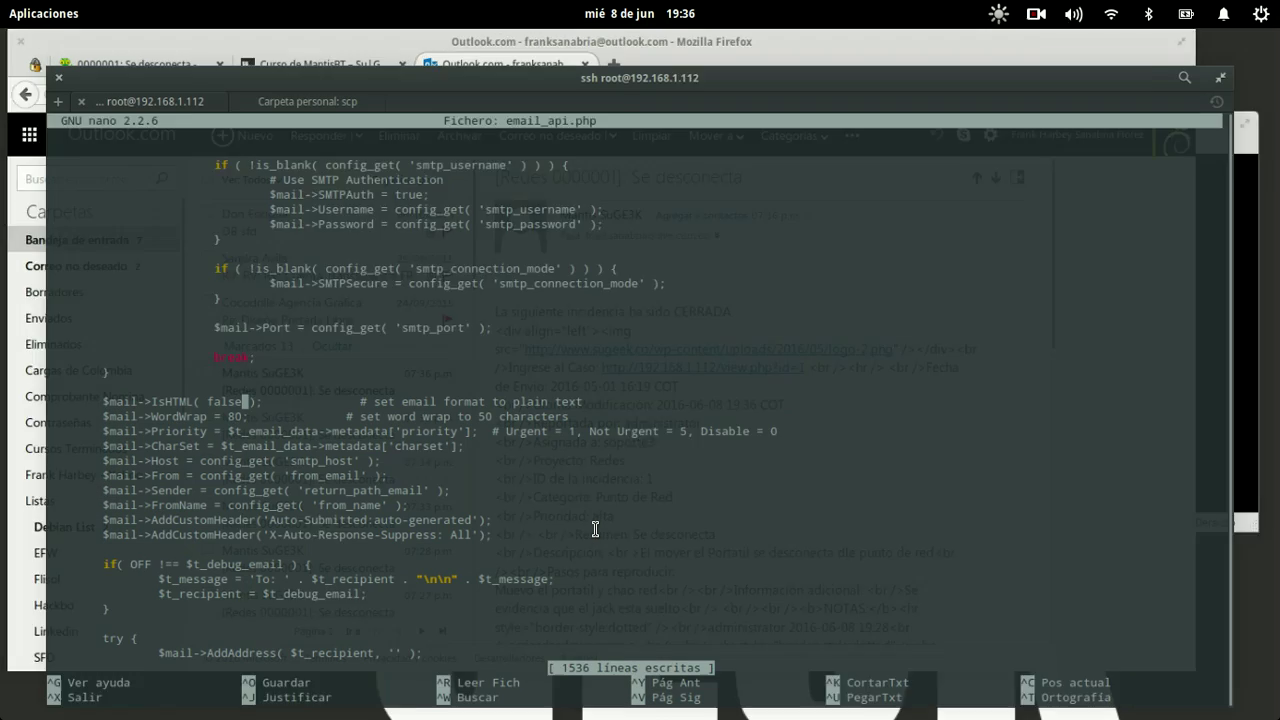
key("Delete")
key("Delete")
key("Delete")
key("Delete")
type("tru")
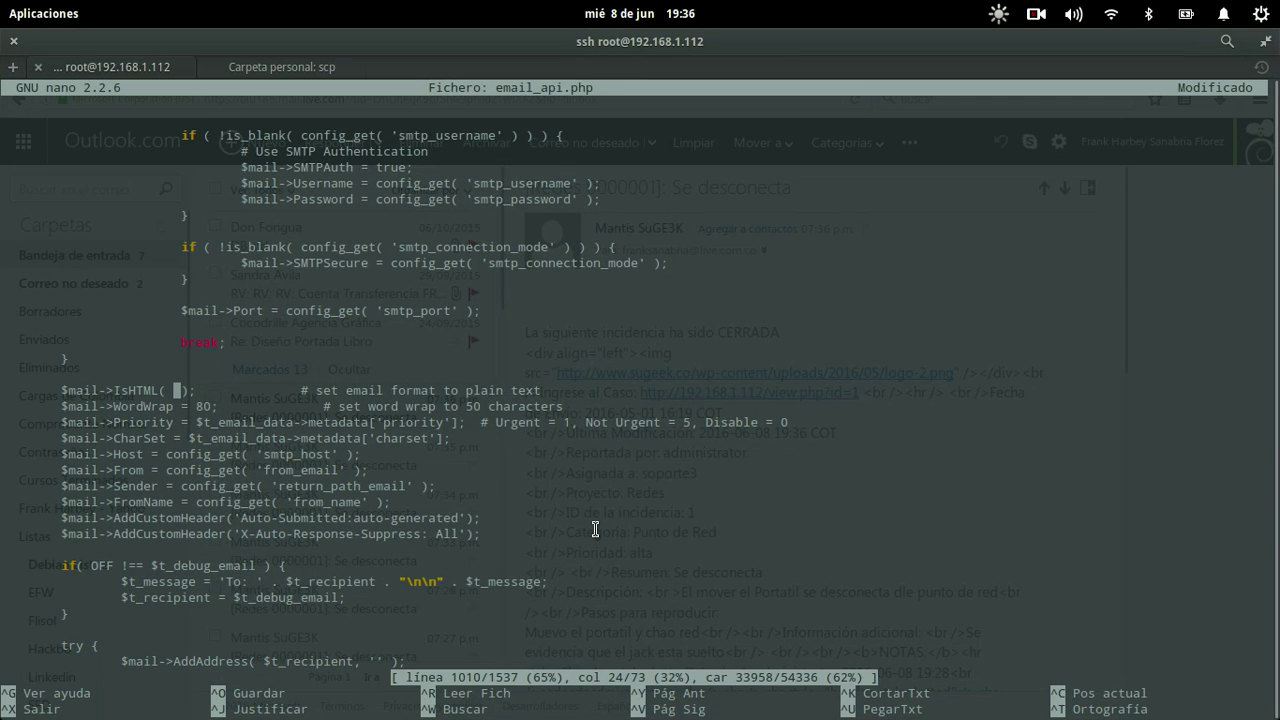
type("e")
key("ctrl+o")
key("Return")
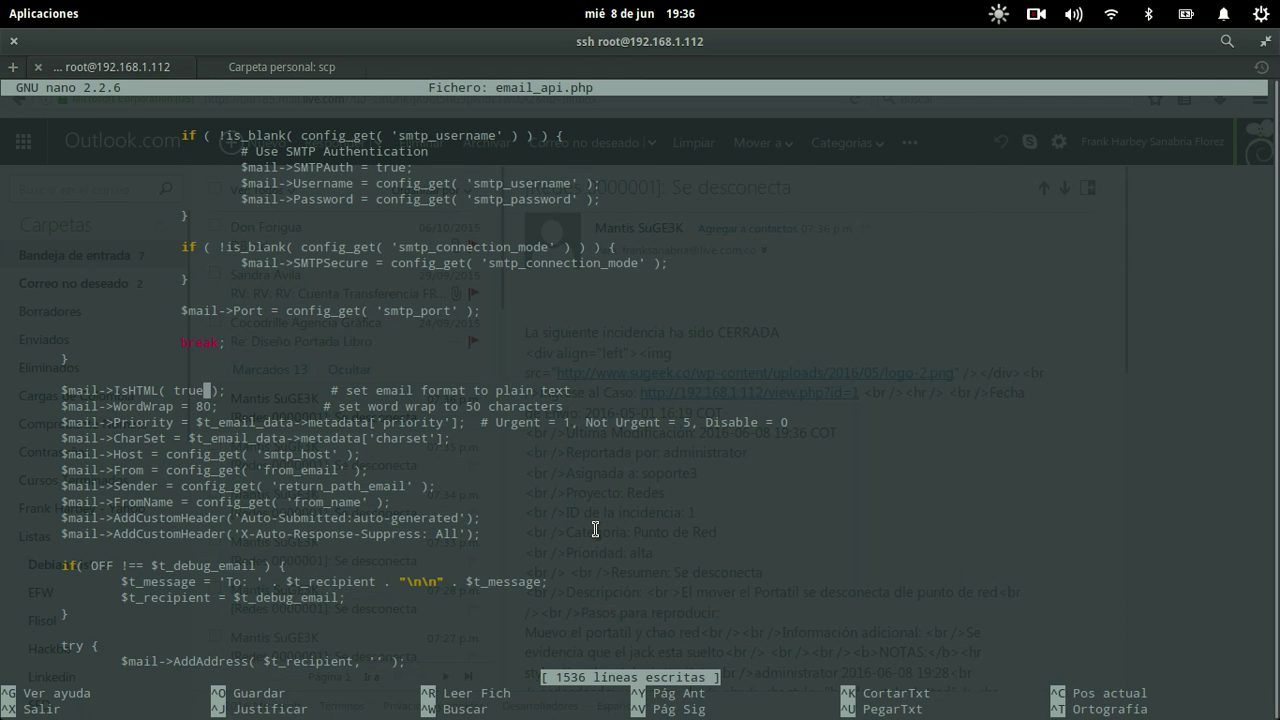
key("ctrl+x")
type("ls")
key("Return")
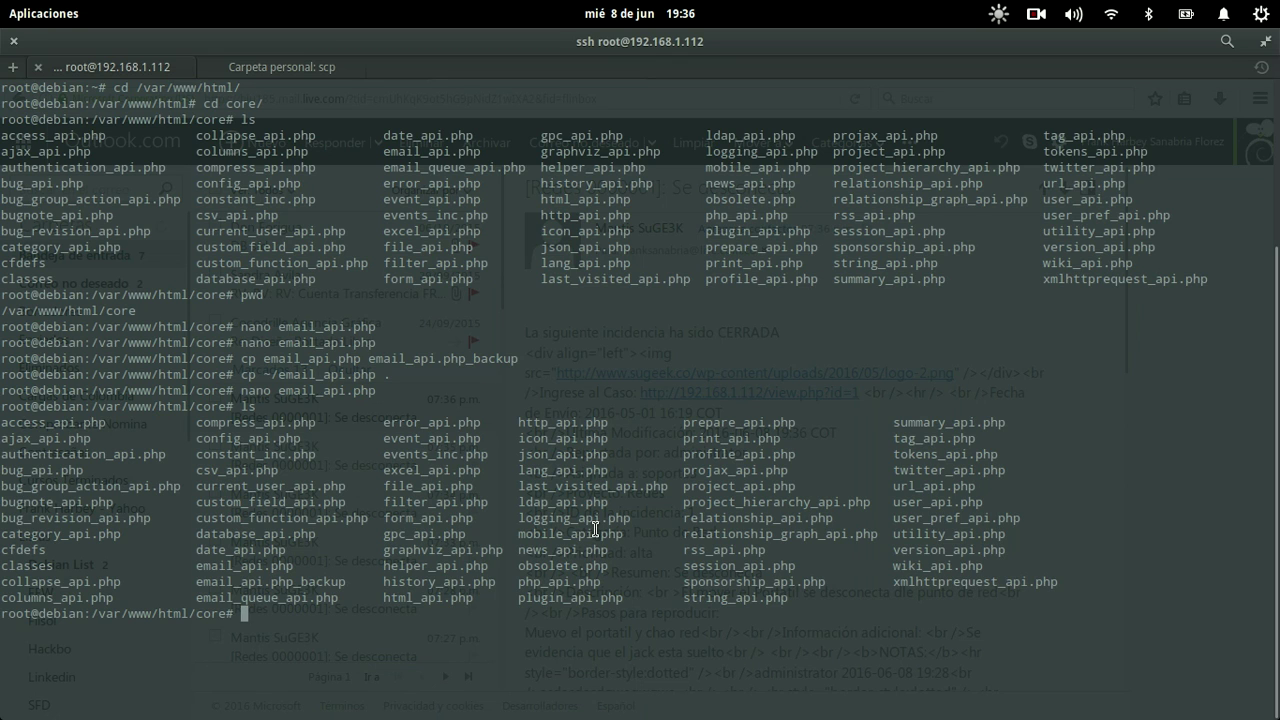
Step: Open the MantisBT Mi Vista overview page and check the Outlook.com inbox
key("F12")
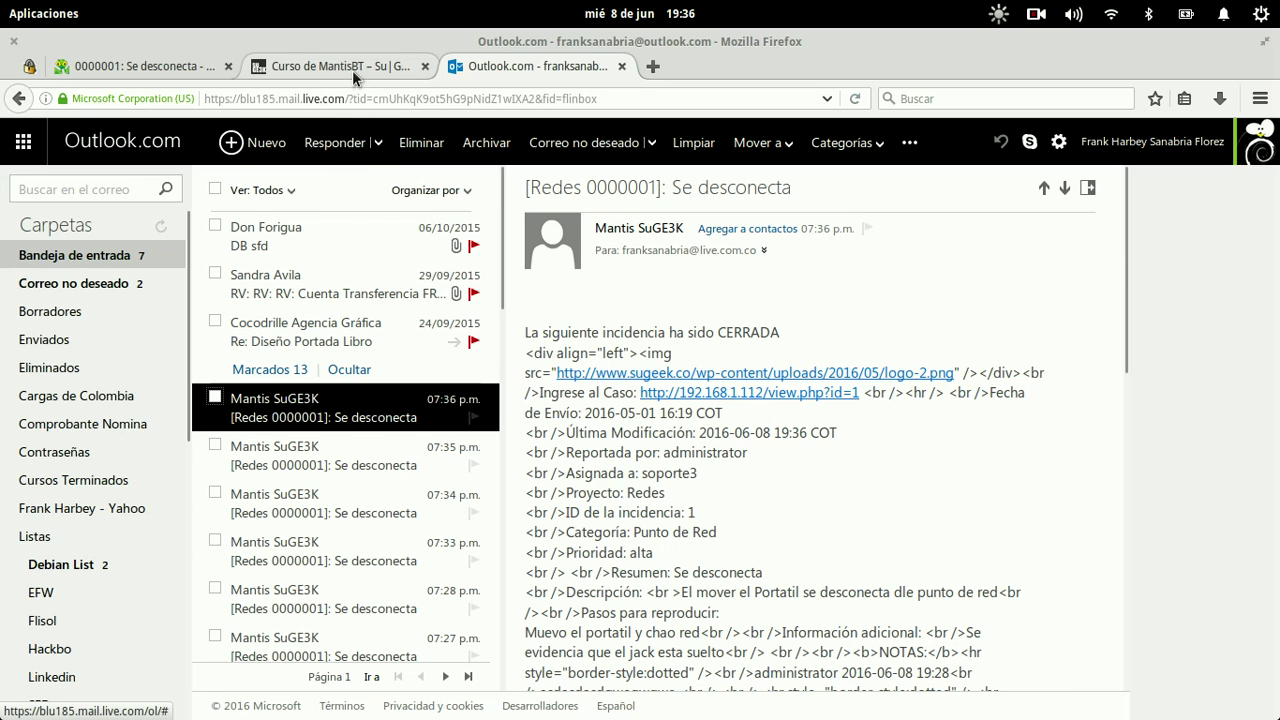
left_click(353, 64)
left_click(110, 64)
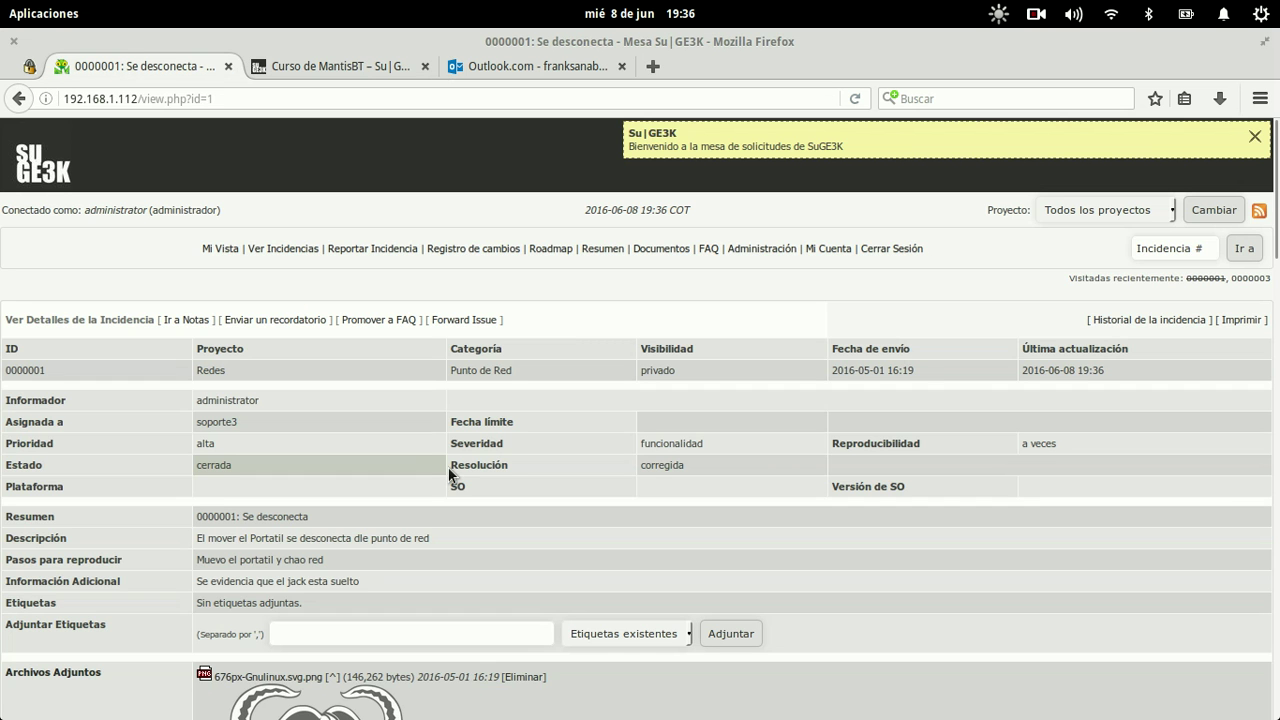
left_click(221, 249)
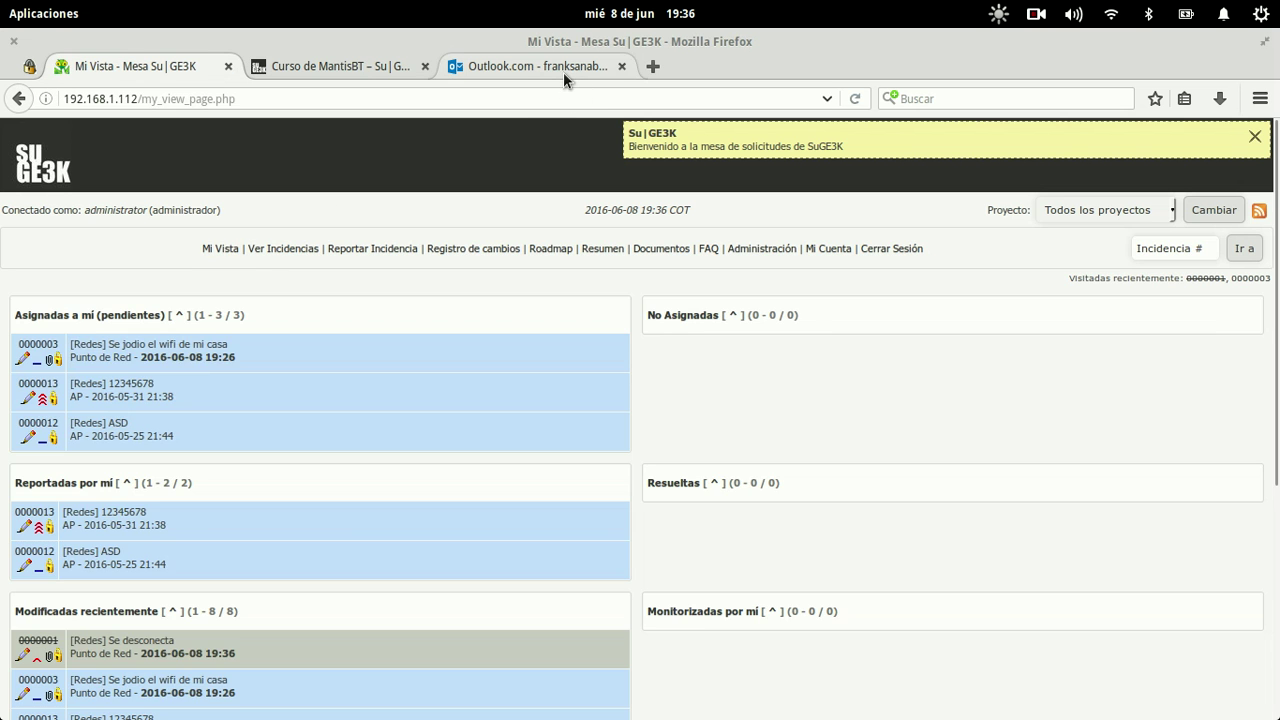
left_click(563, 66)
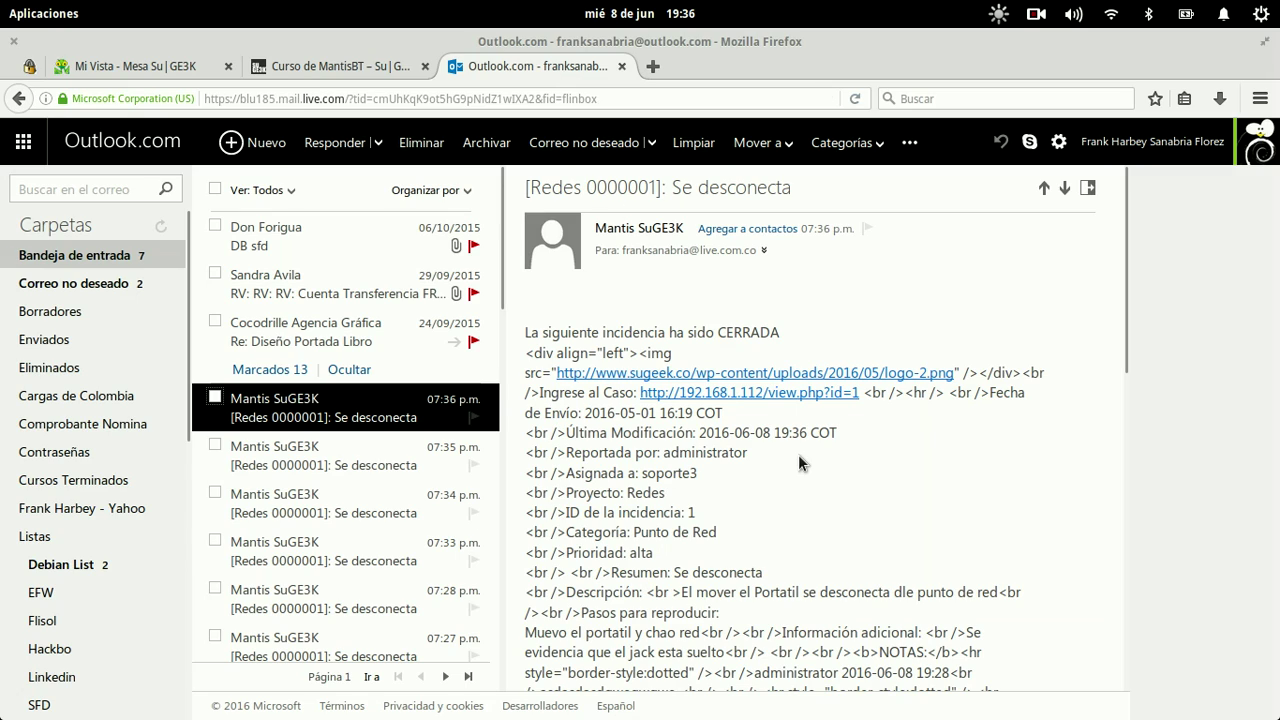
key("super")
left_click(636, 469)
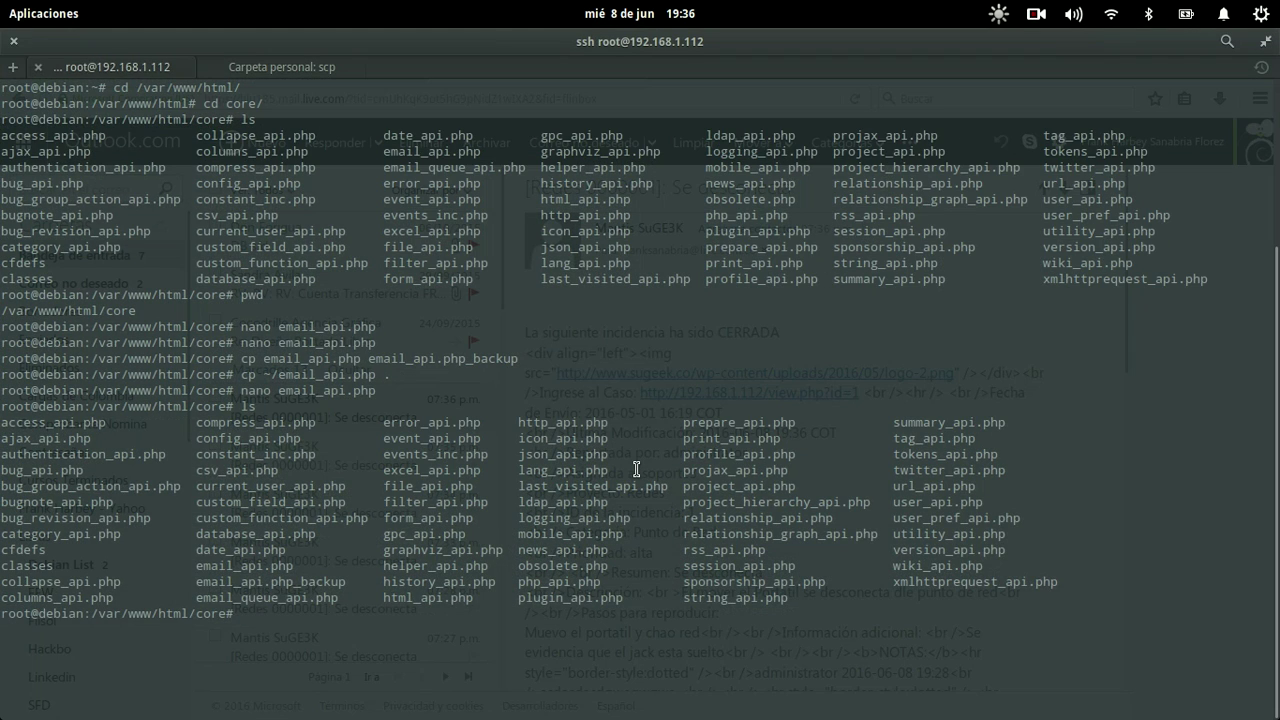